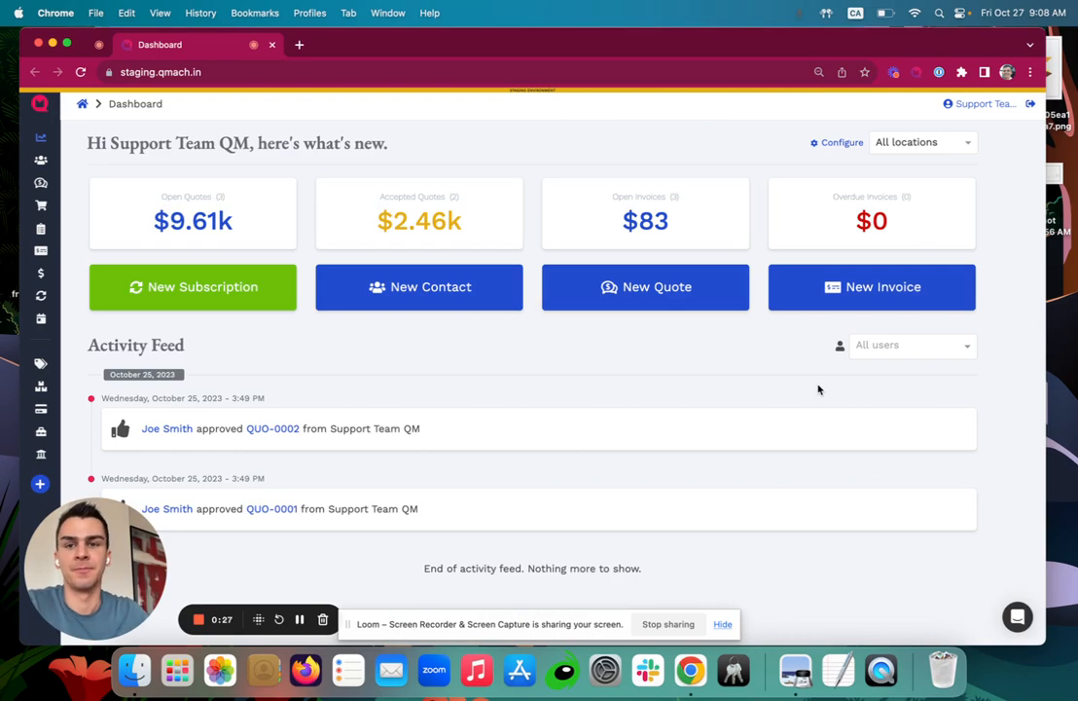
# Create new quote QUO-0006 for a customer picked from the existing customers list.
pyautogui.moveTo(57, 143)
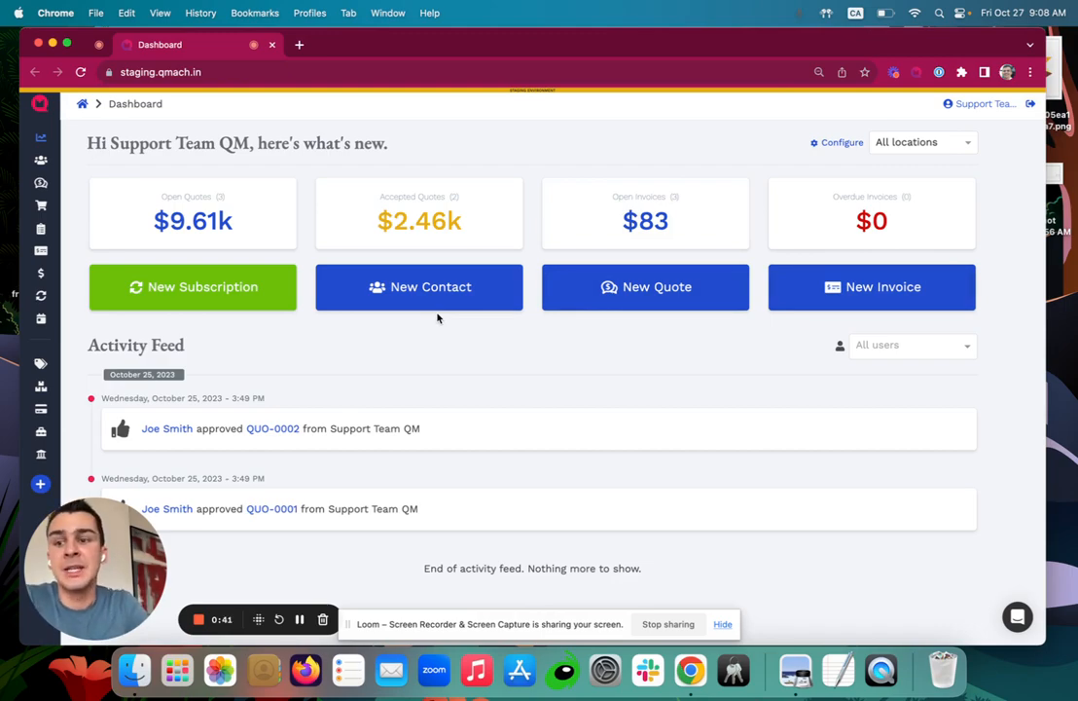
pyautogui.moveTo(29, 163)
pyautogui.click(69, 185)
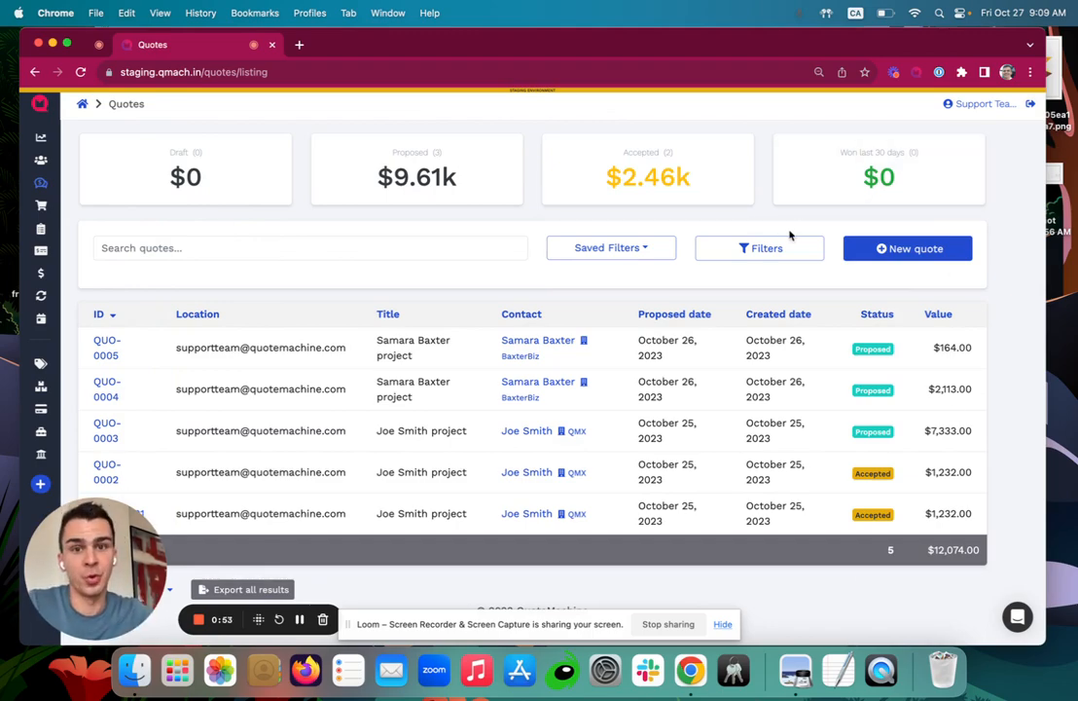
pyautogui.click(893, 249)
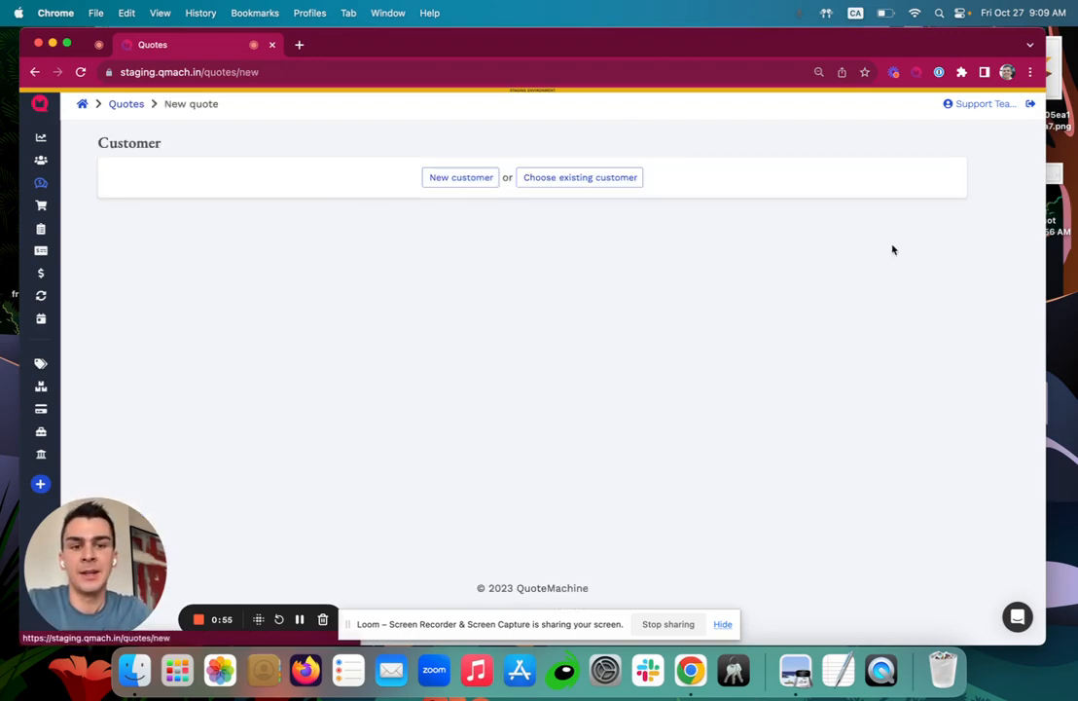
pyautogui.click(545, 183)
pyautogui.click(544, 180)
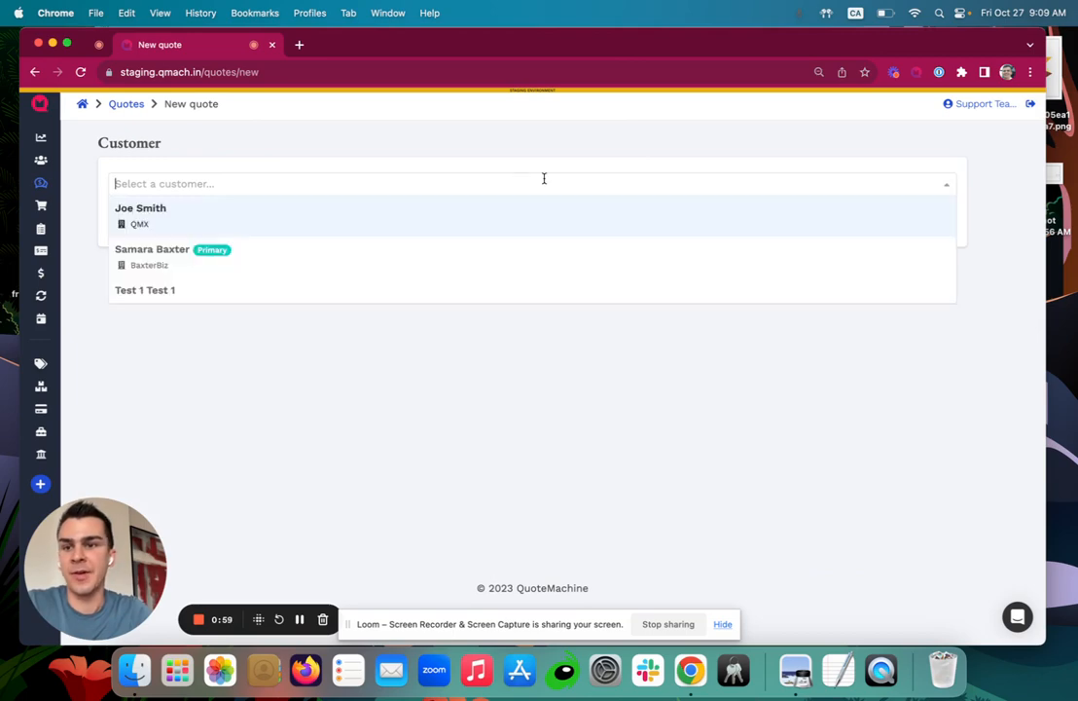
pyautogui.click(304, 257)
pyautogui.click(559, 215)
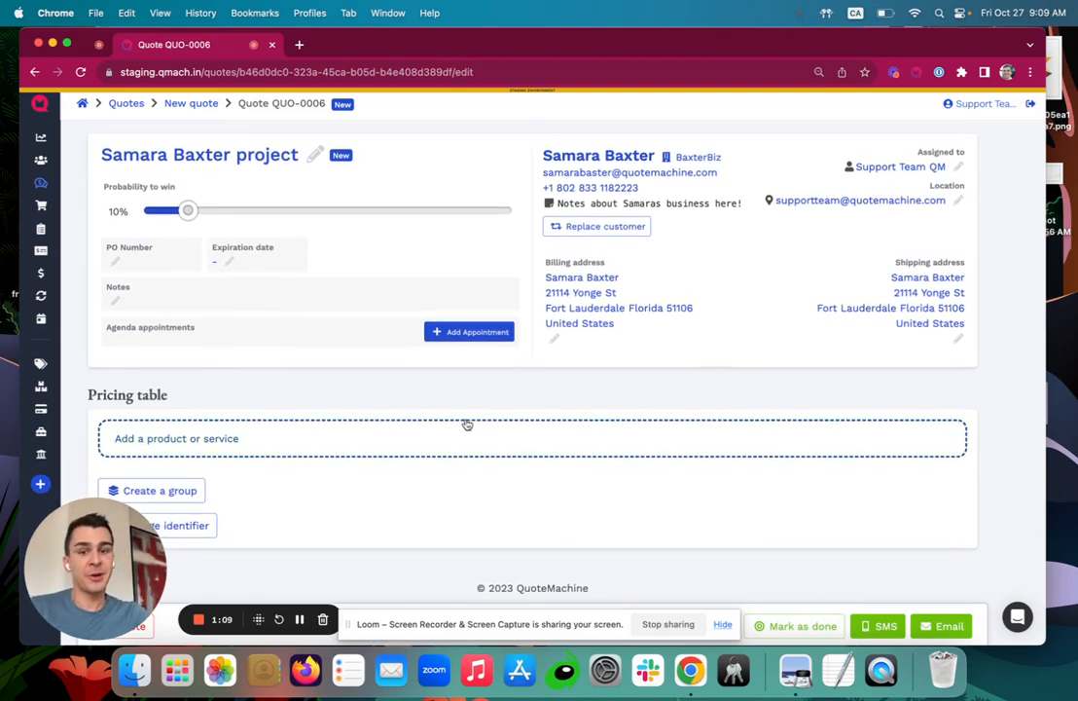
# Search the product picker for sofa and select the Red, Berry and Yellow sofas.
pyautogui.click(351, 442)
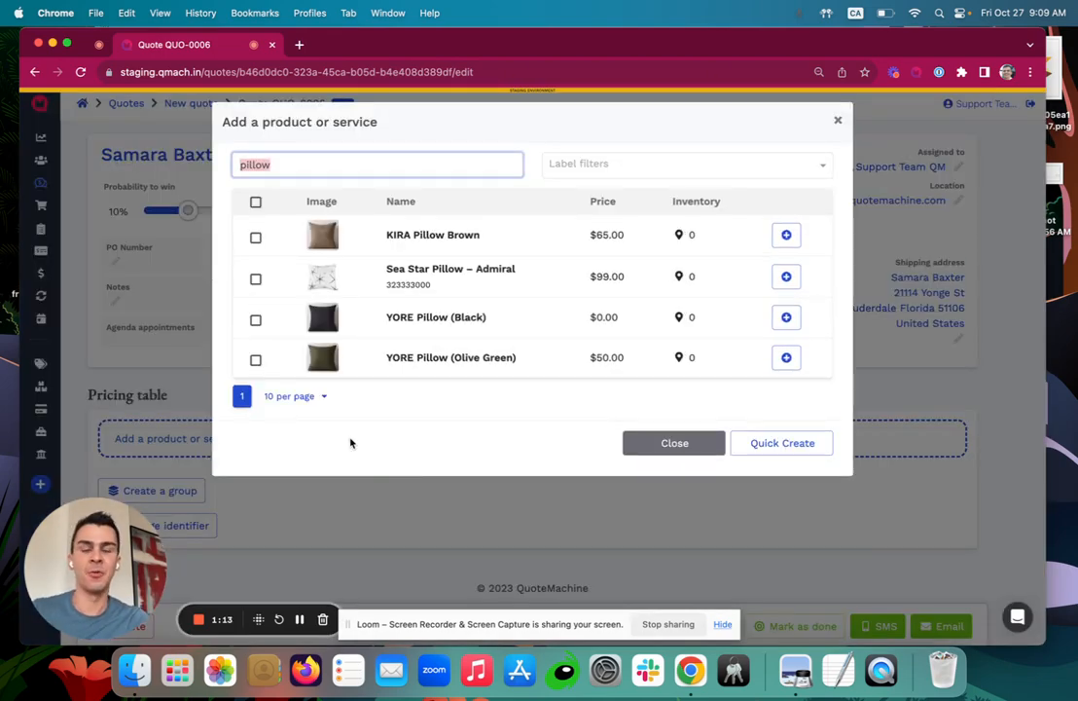
pyautogui.press('BackSpace')
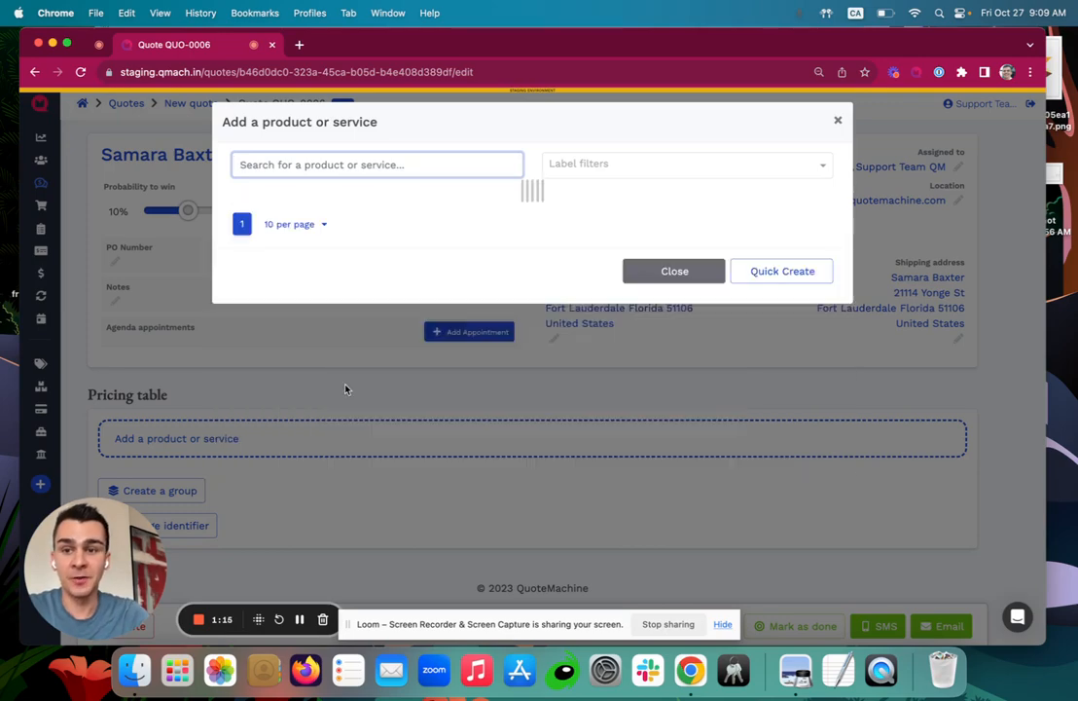
pyautogui.write('sofa')
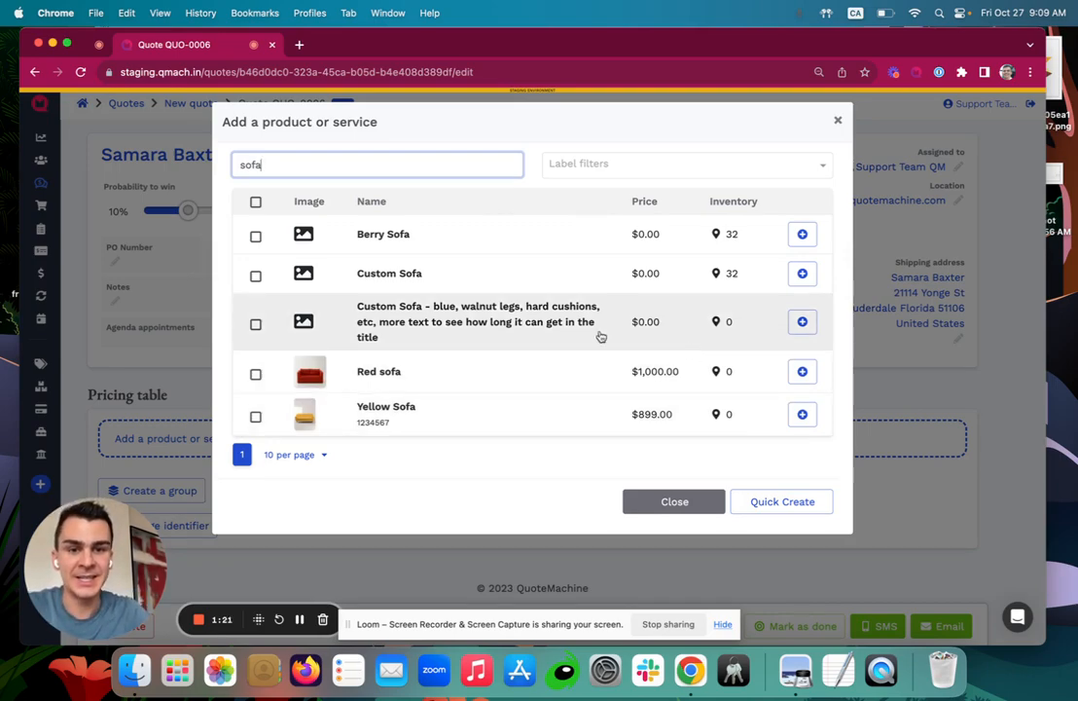
pyautogui.click(254, 376)
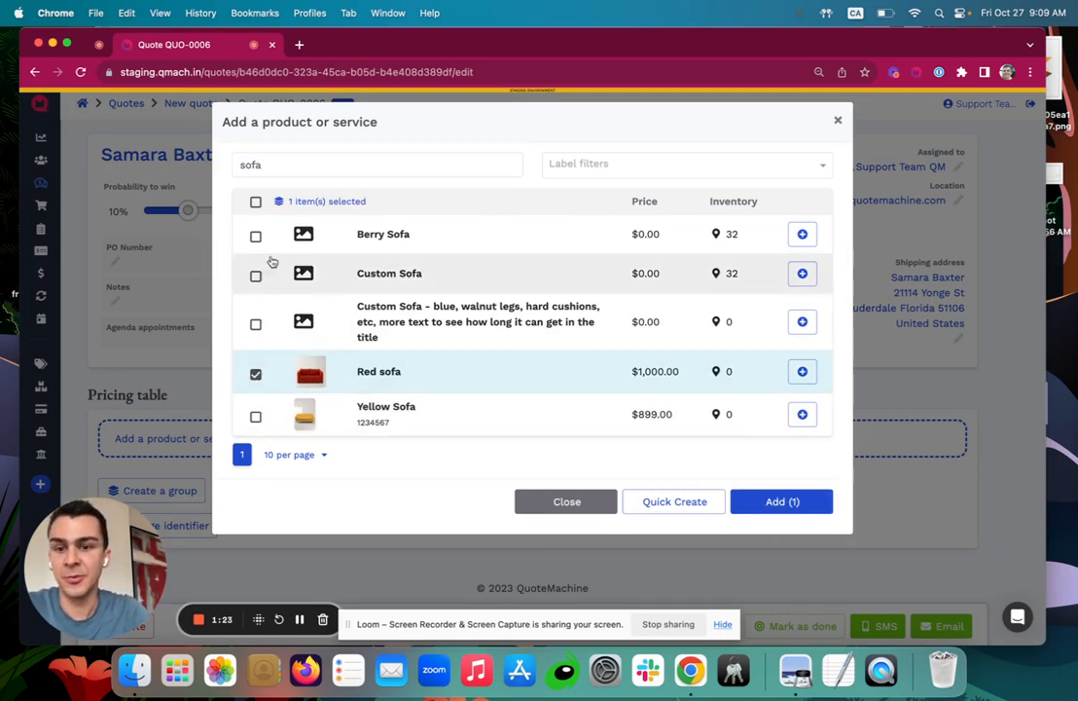
pyautogui.click(255, 234)
pyautogui.click(255, 428)
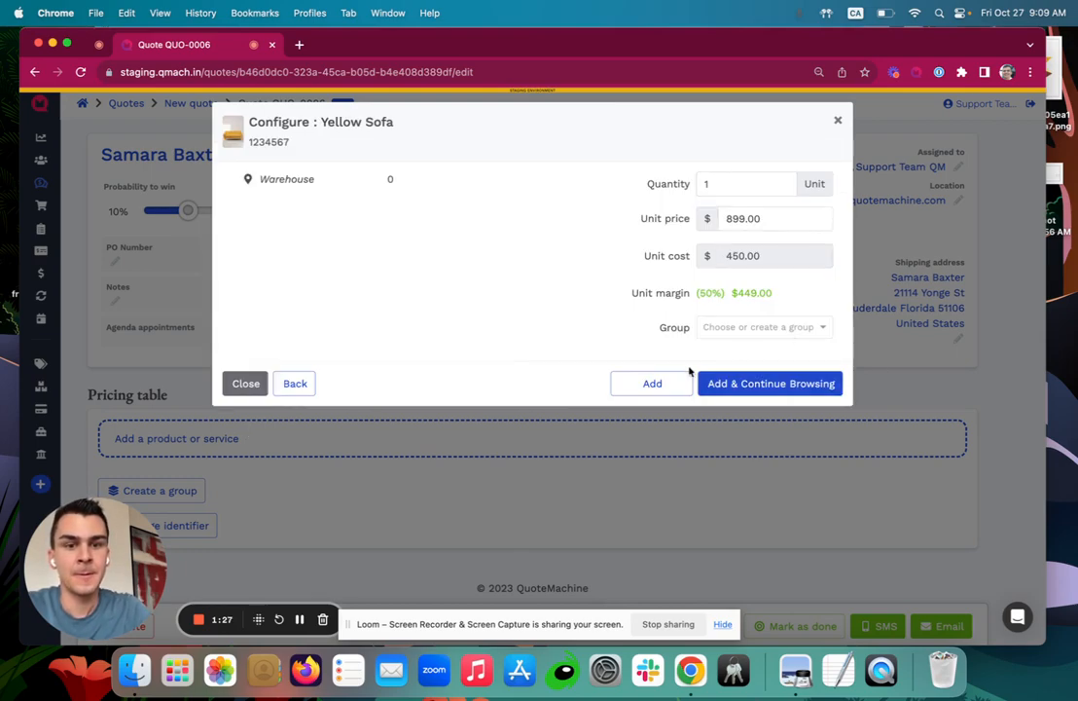
# Add the Yellow Sofa and Red sofa to a new Sofa Options group.
pyautogui.click(741, 329)
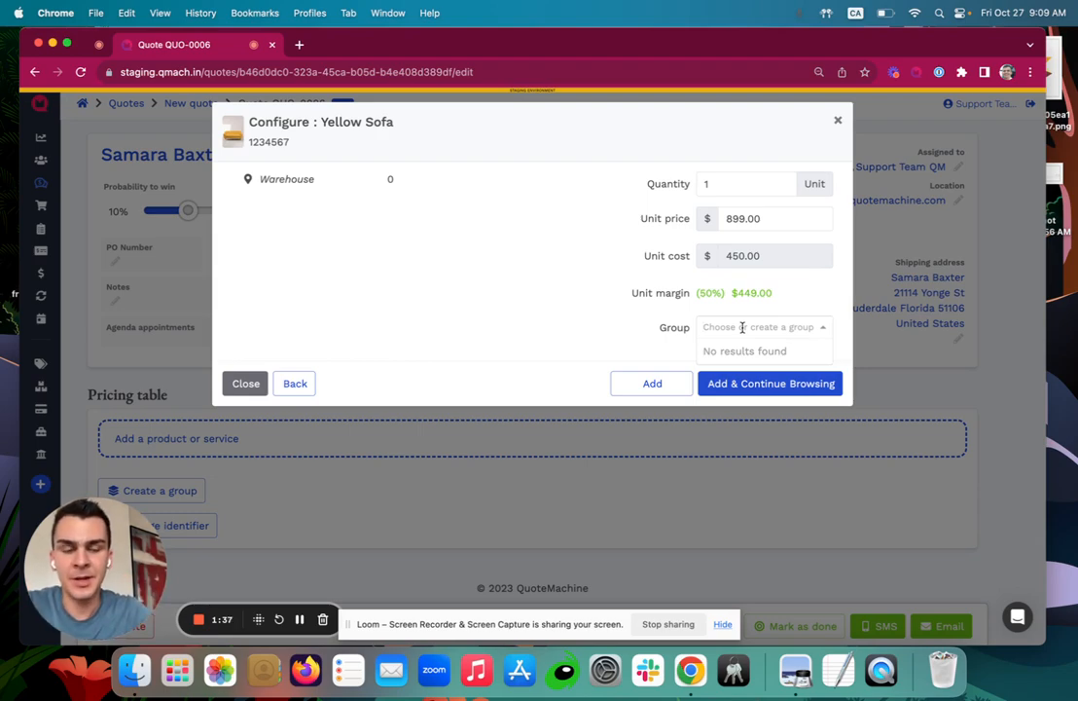
pyautogui.write('Sofa ')
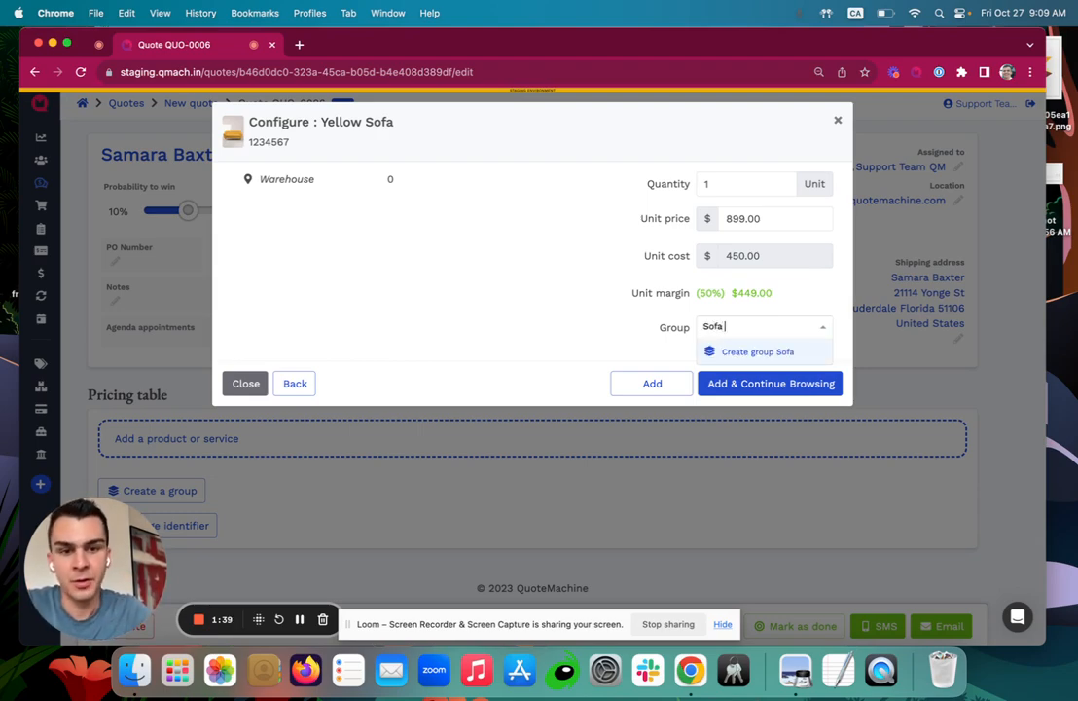
pyautogui.write('Options')
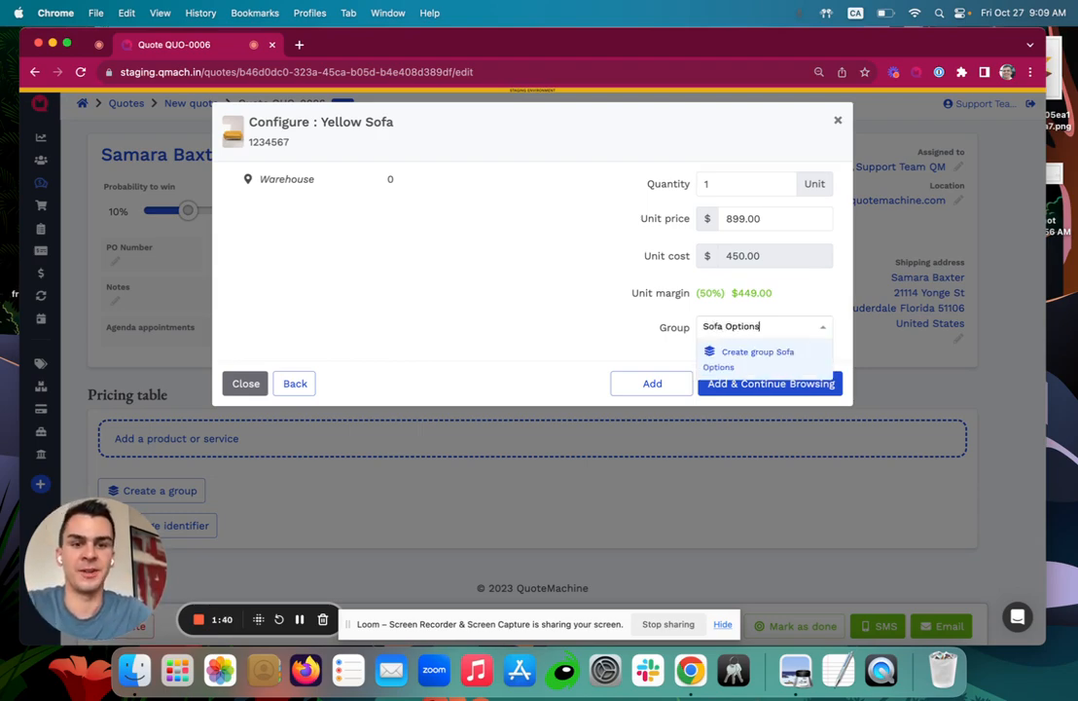
pyautogui.click(746, 352)
pyautogui.click(755, 385)
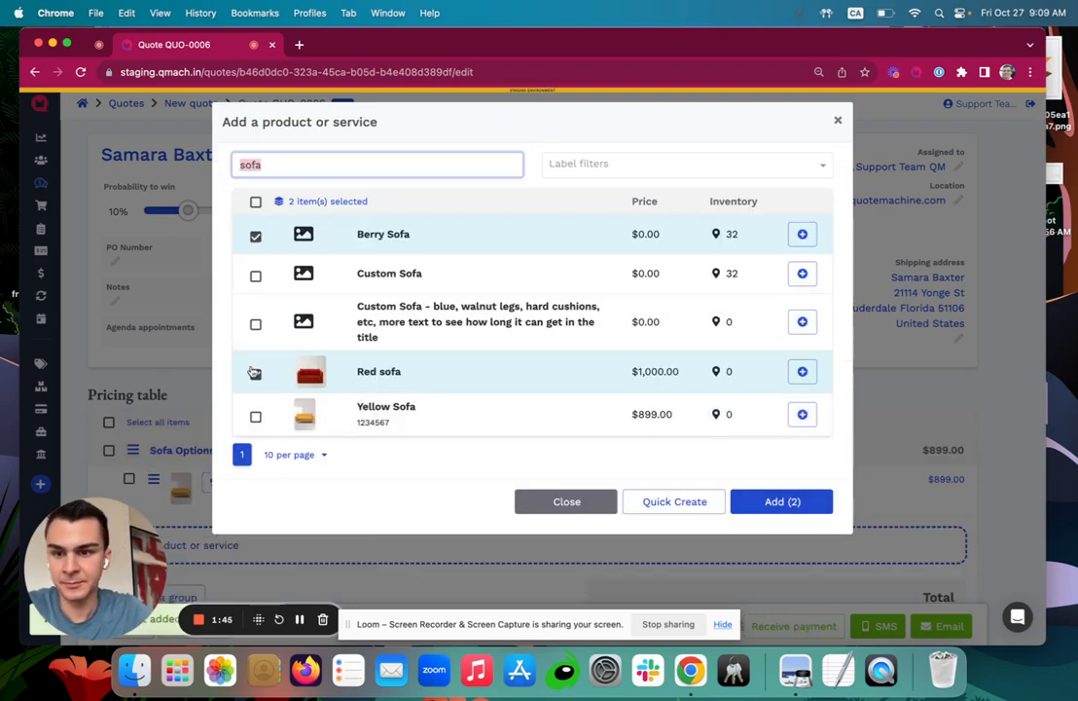
pyautogui.click(759, 501)
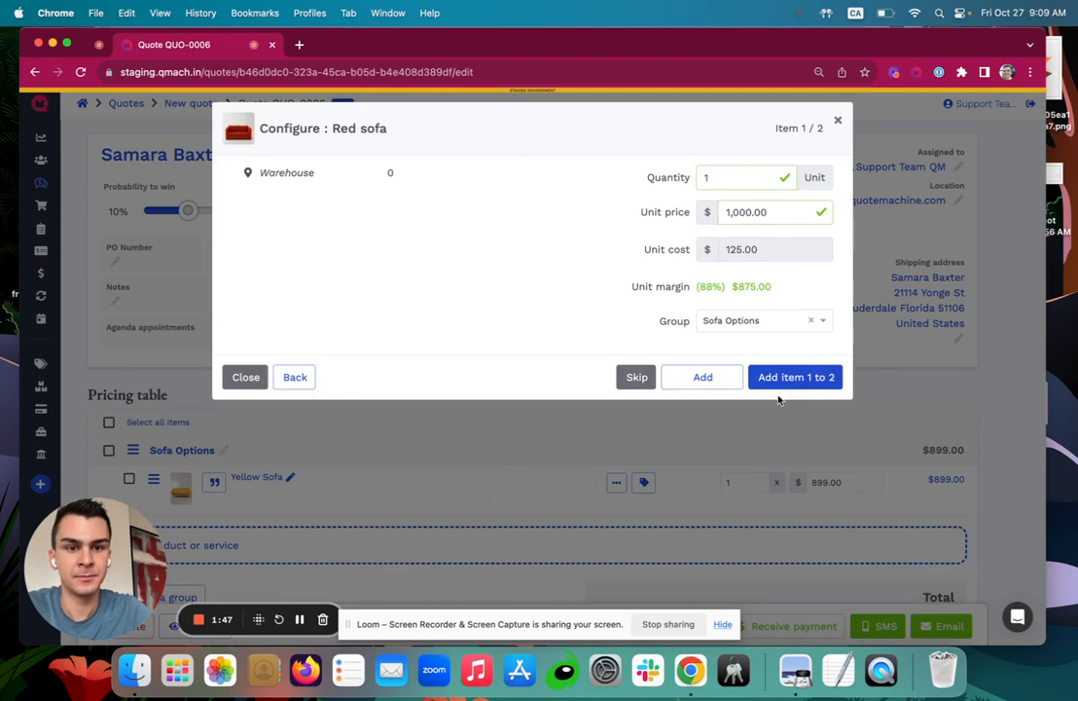
pyautogui.click(707, 377)
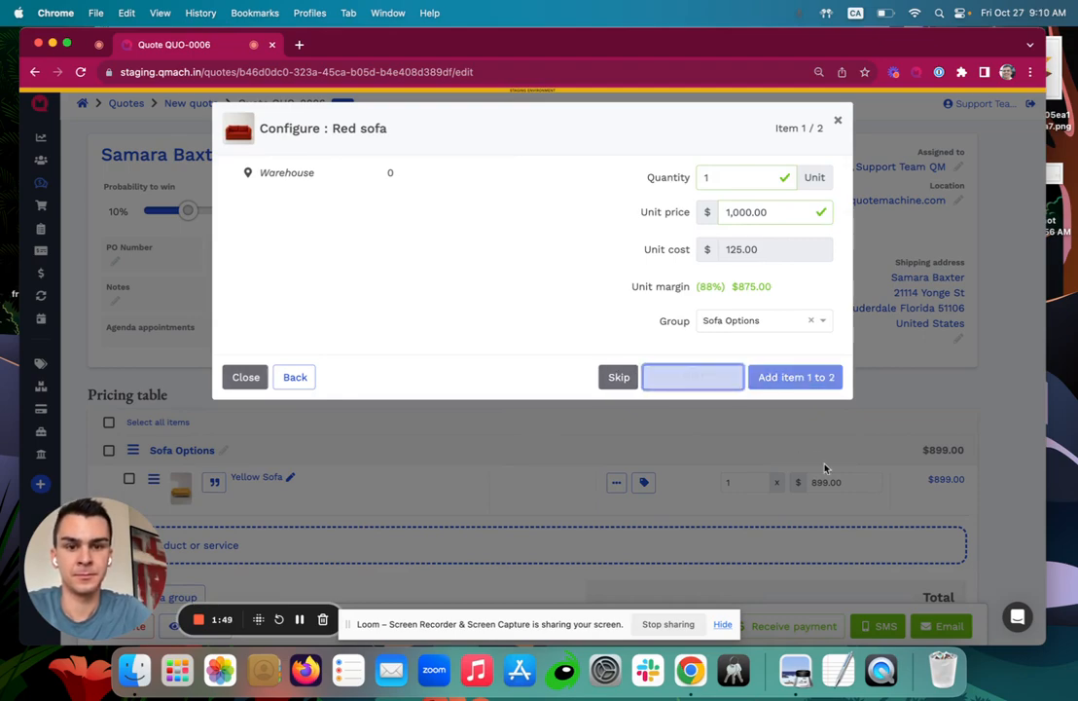
pyautogui.scroll(-3, 568, 320)
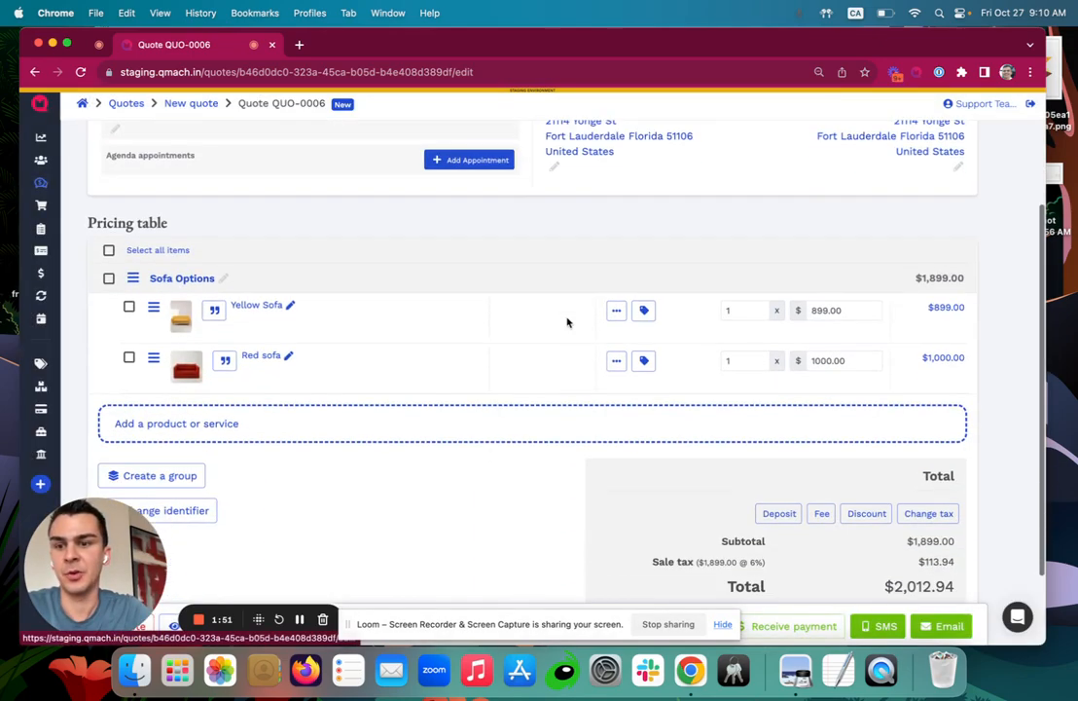
# Search for pillow and select KIRA Pillow Brown, Sea Star Pillow – Admiral, and both YORE Pillows.
pyautogui.click(271, 437)
pyautogui.write('pillows')
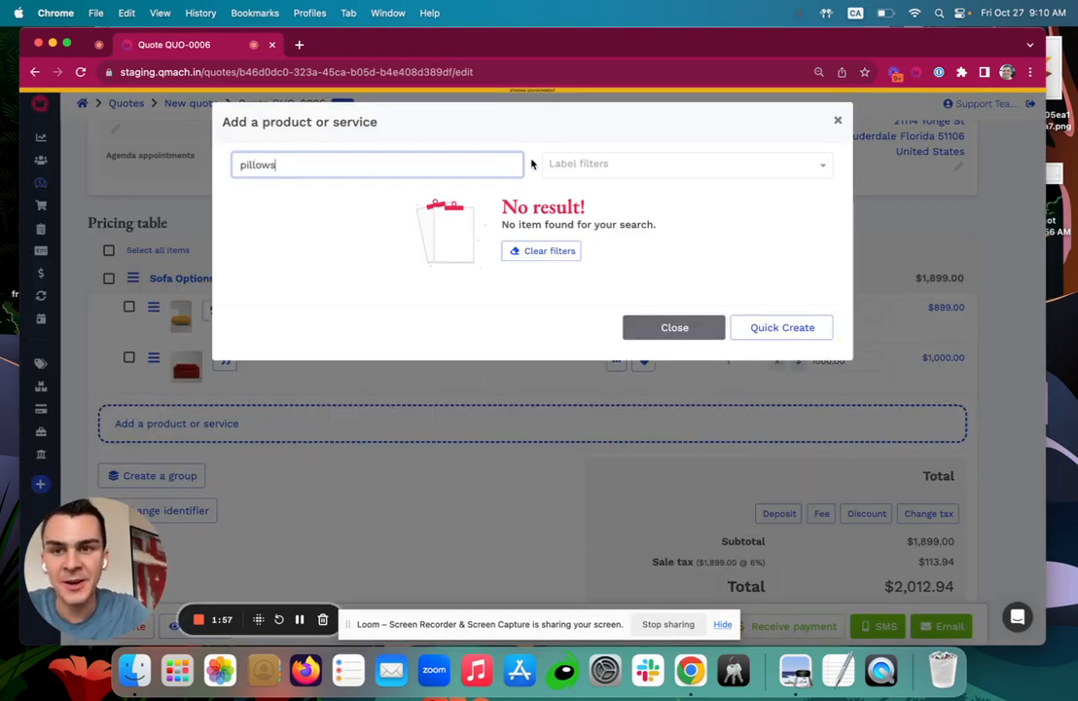
pyautogui.press('BackSpace')
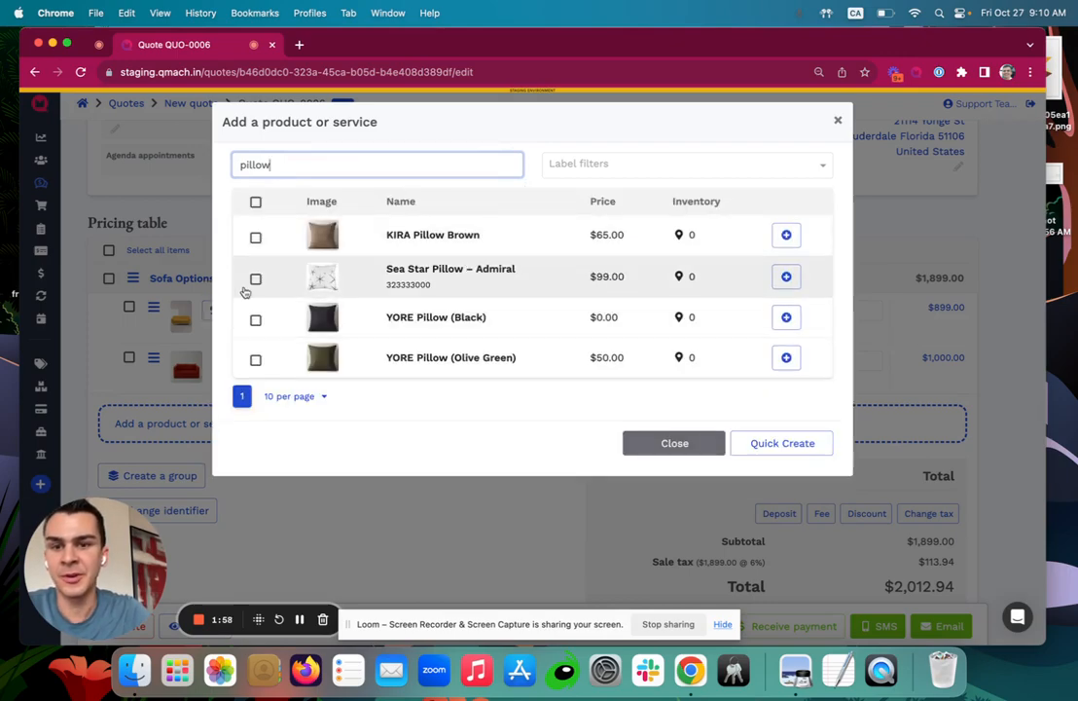
pyautogui.click(255, 236)
pyautogui.click(255, 319)
pyautogui.click(255, 279)
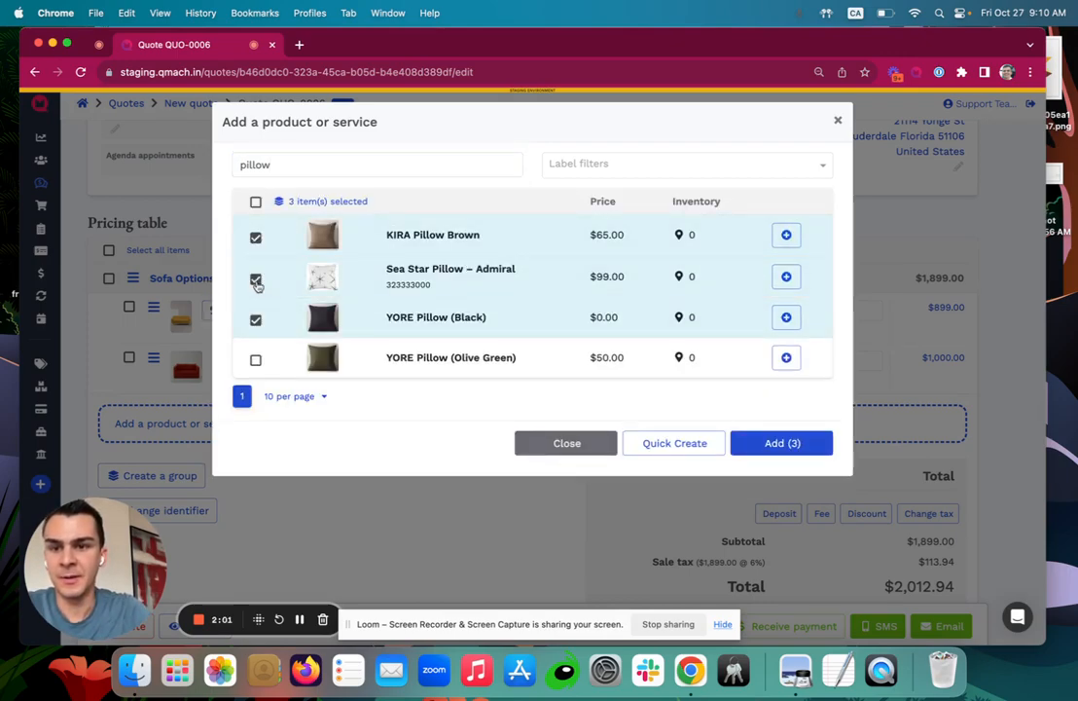
pyautogui.click(255, 359)
pyautogui.click(808, 446)
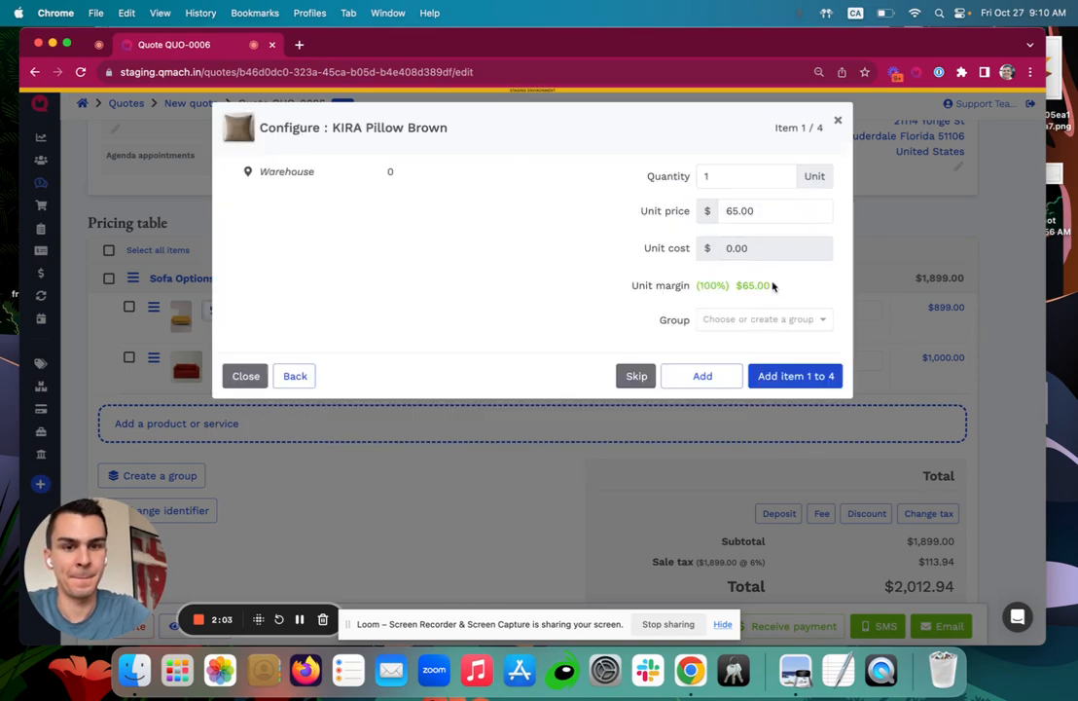
# Put the four pillows in a new Pillow Options group worth $214.00.
pyautogui.click(757, 321)
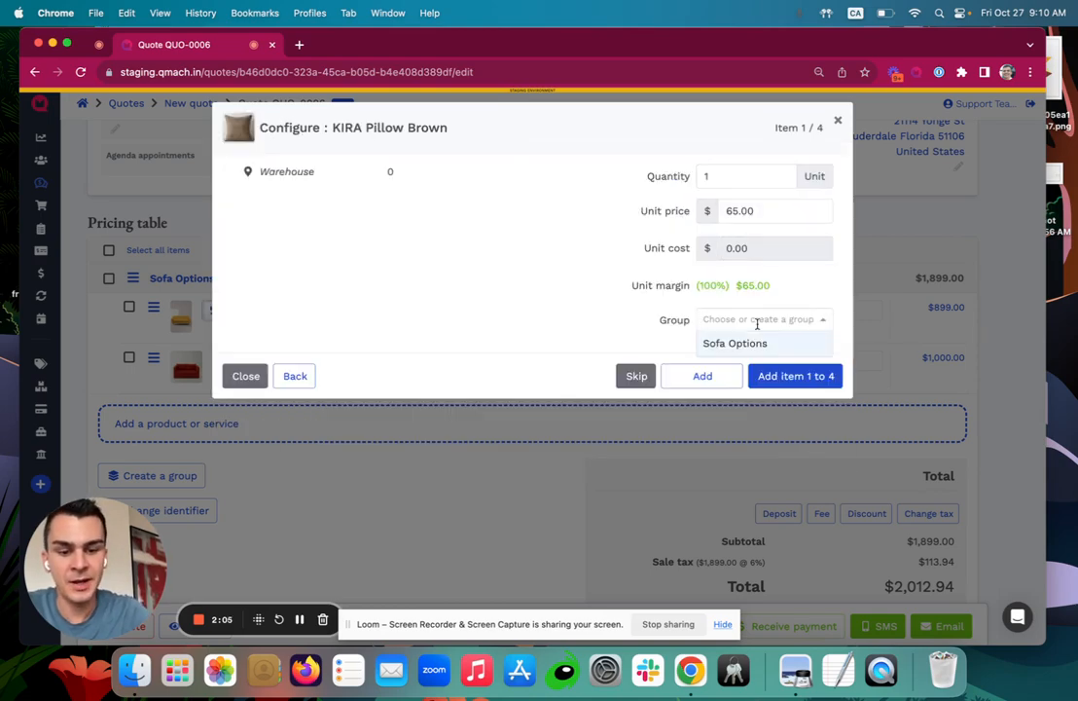
pyautogui.write('Pillow Opt')
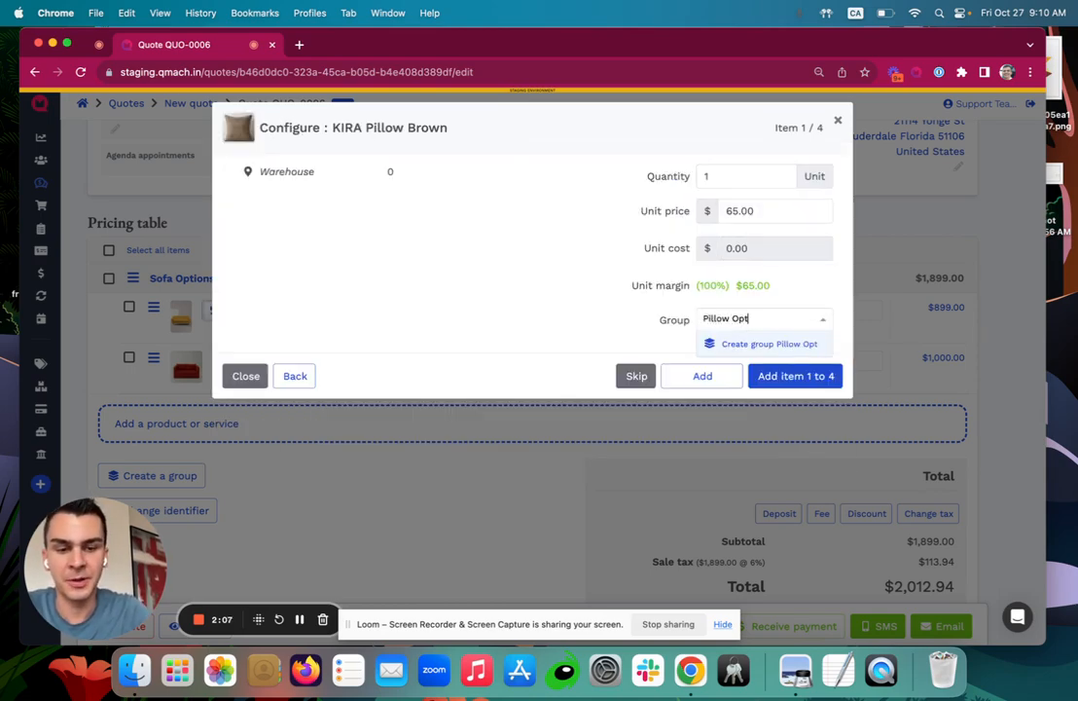
pyautogui.write('ions')
pyautogui.press('BackSpace')
pyautogui.press('BackSpace')
pyautogui.press('BackSpace')
pyautogui.press('BackSpace')
pyautogui.write('ions')
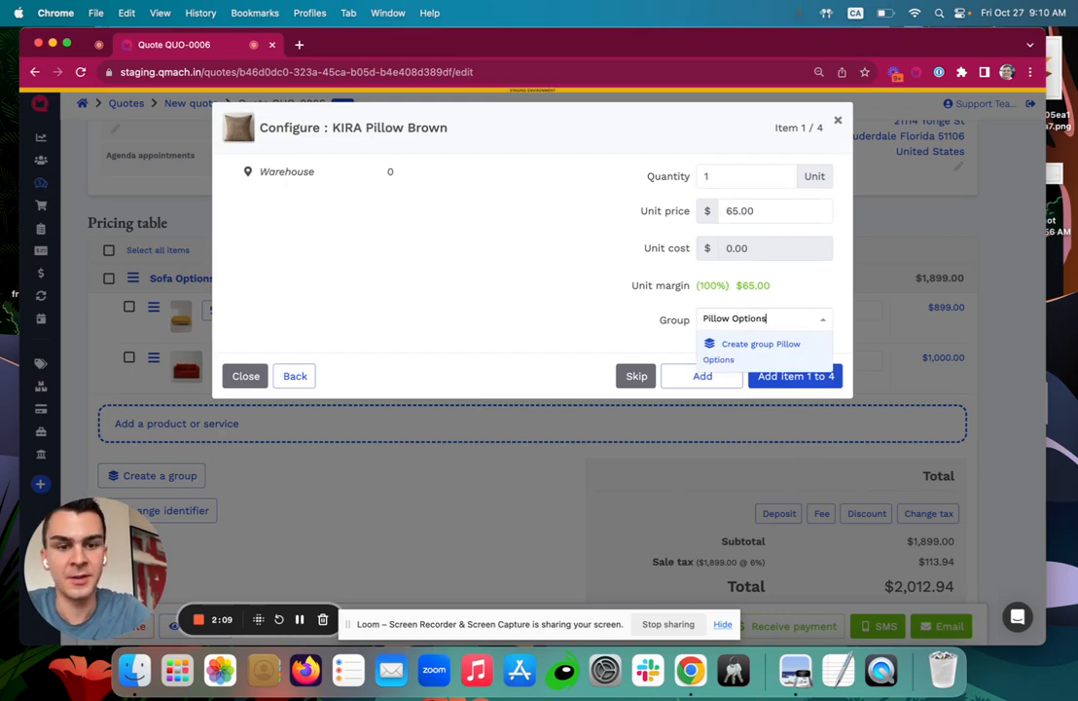
pyautogui.press('Return')
pyautogui.click(790, 379)
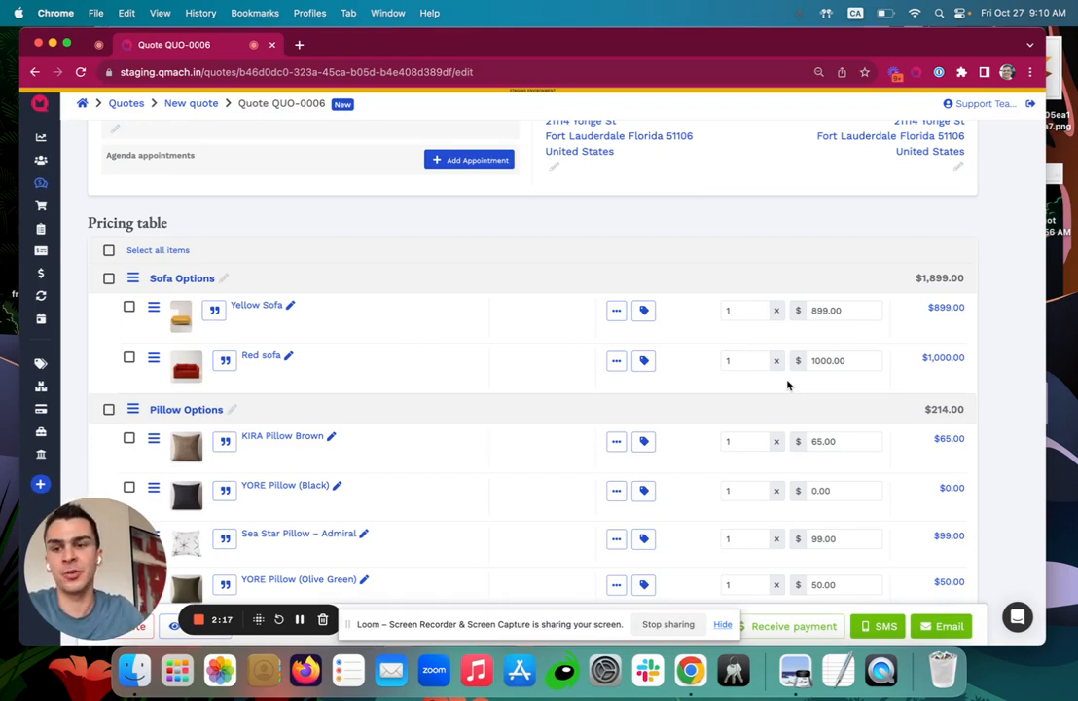
# Rename the Yellow Sofa line to 'Yellow Sofa - custom'.
pyautogui.click(182, 279)
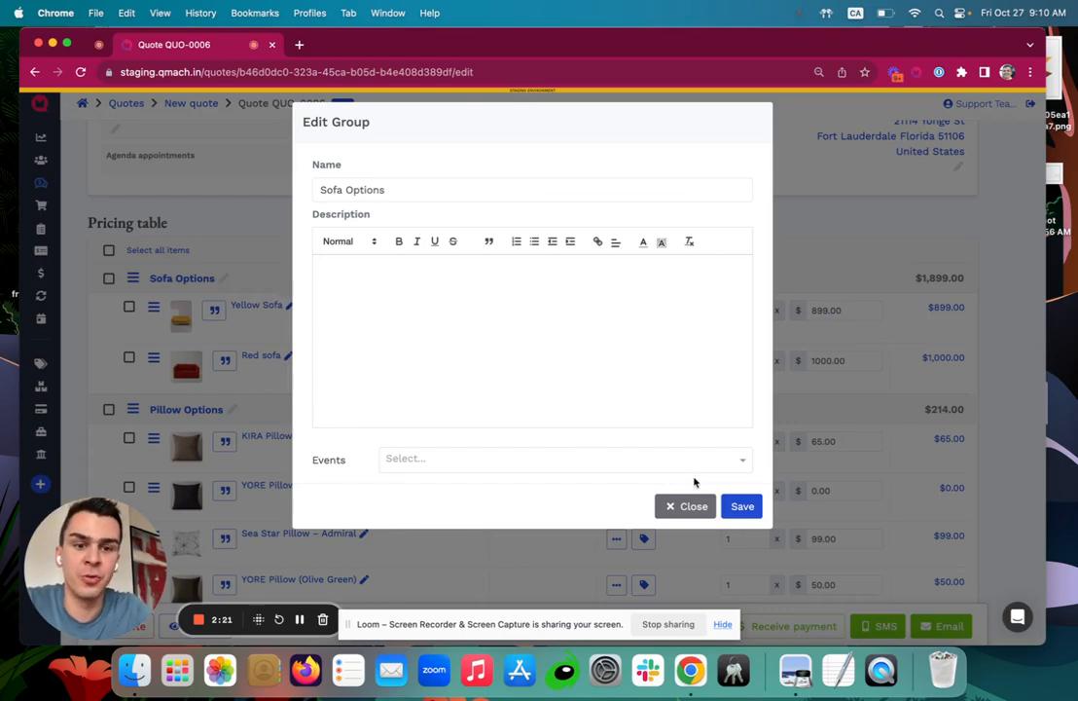
pyautogui.click(744, 508)
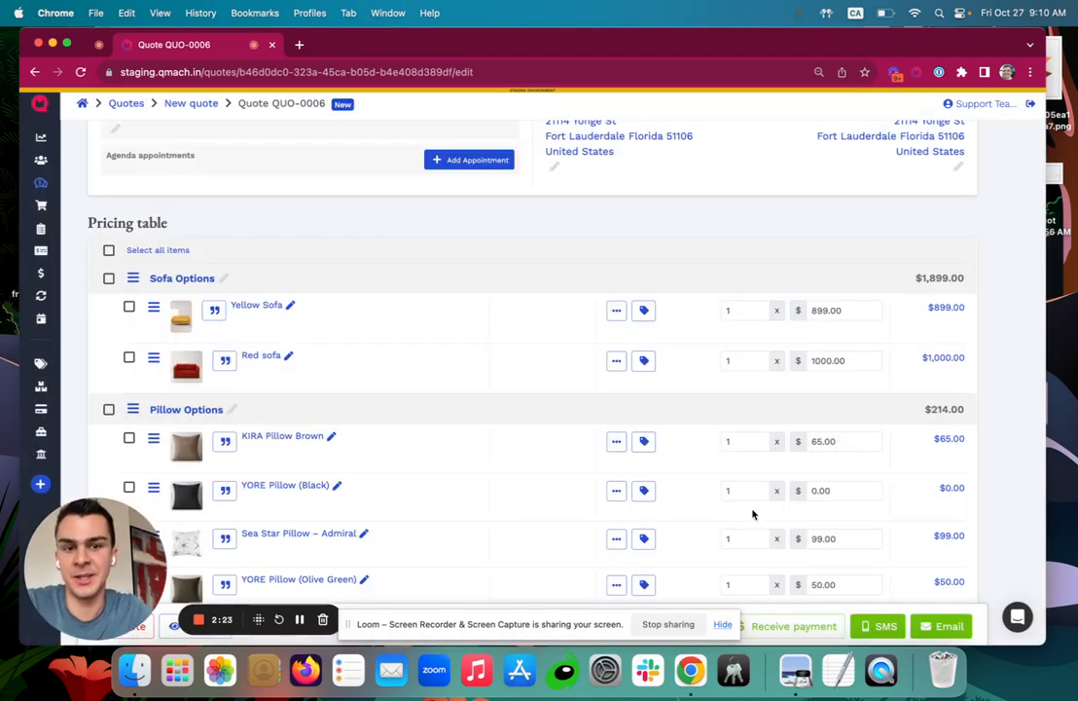
pyautogui.scroll(-2, 340, 294)
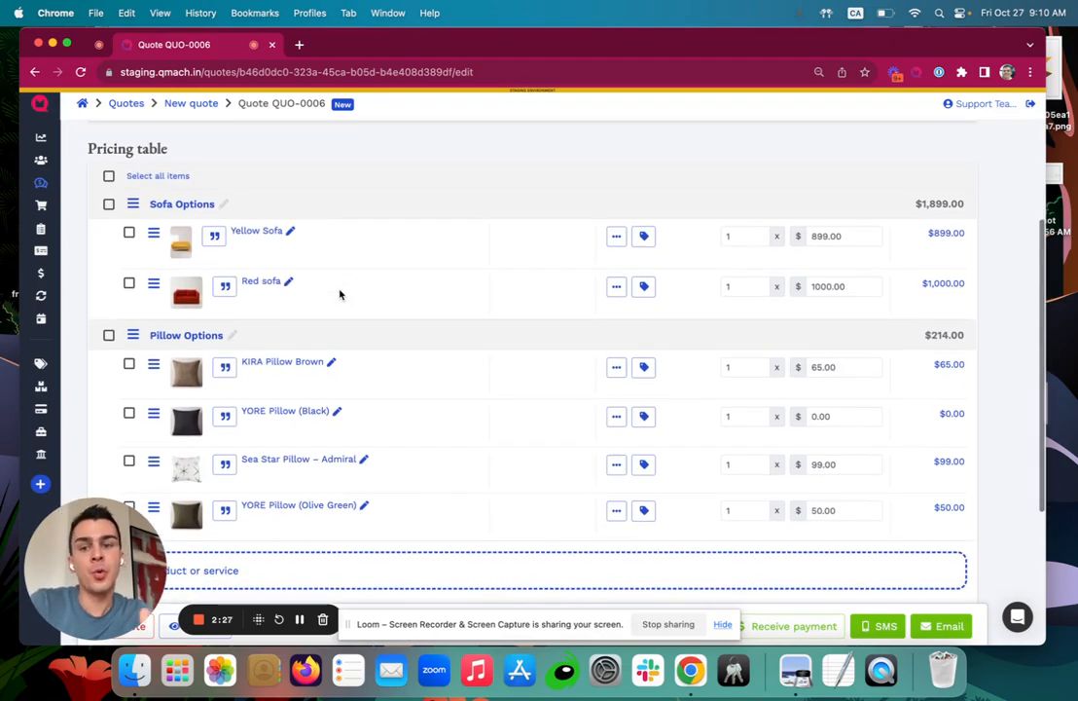
pyautogui.click(254, 233)
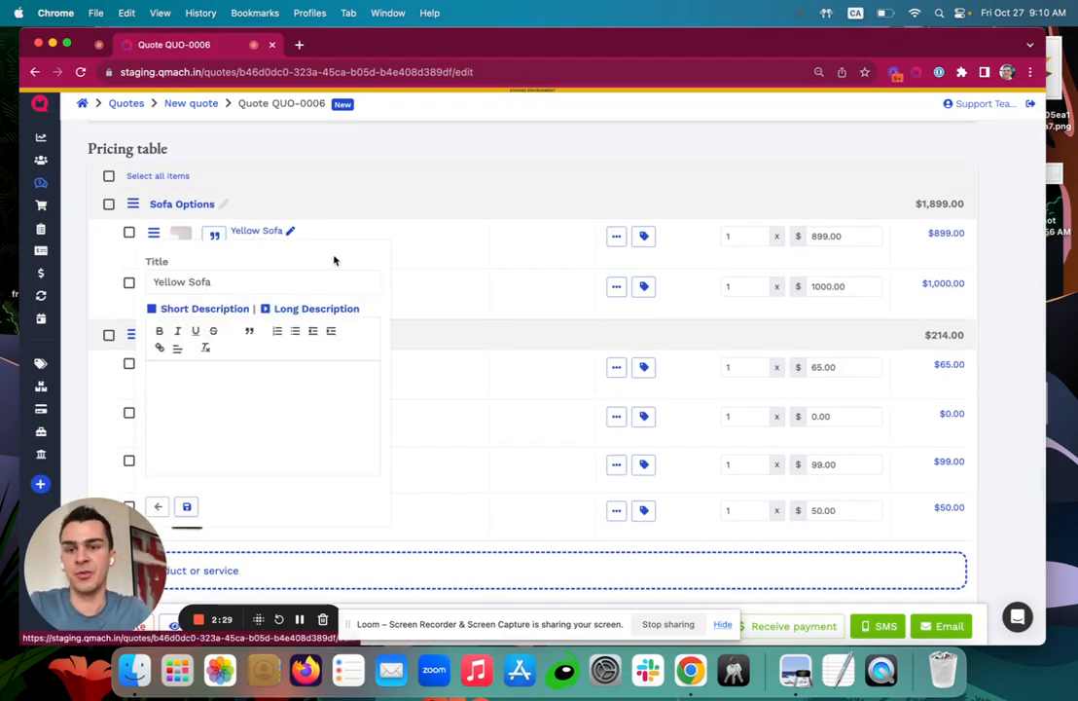
pyautogui.click(291, 286)
pyautogui.write('- cus')
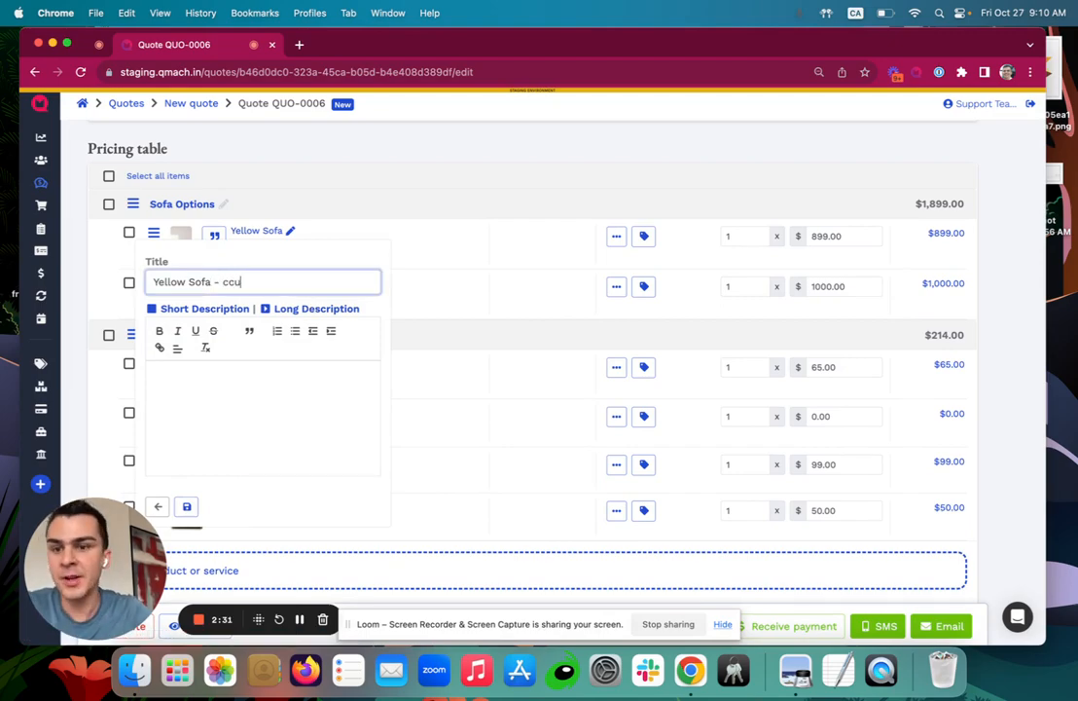
pyautogui.press('BackSpace')
pyautogui.press('BackSpace')
pyautogui.write('ustom')
pyautogui.scroll(-2, 265, 356)
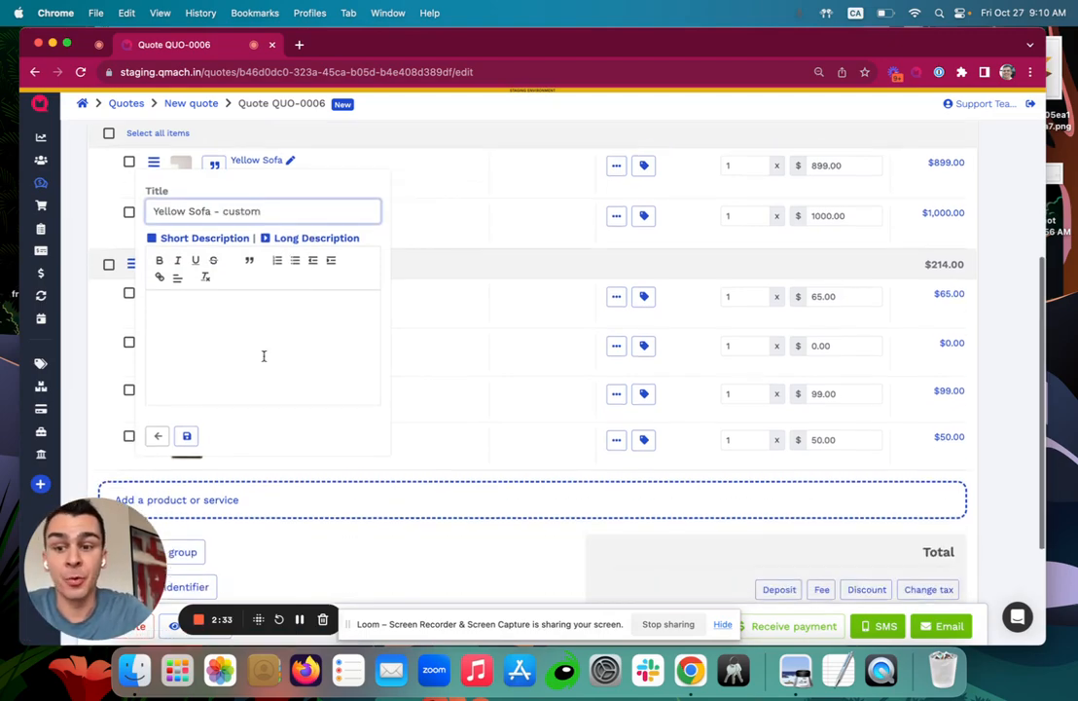
pyautogui.click(187, 407)
# Change the Yellow Sofa - custom price to 775.00.
pyautogui.scroll(3, 226, 350)
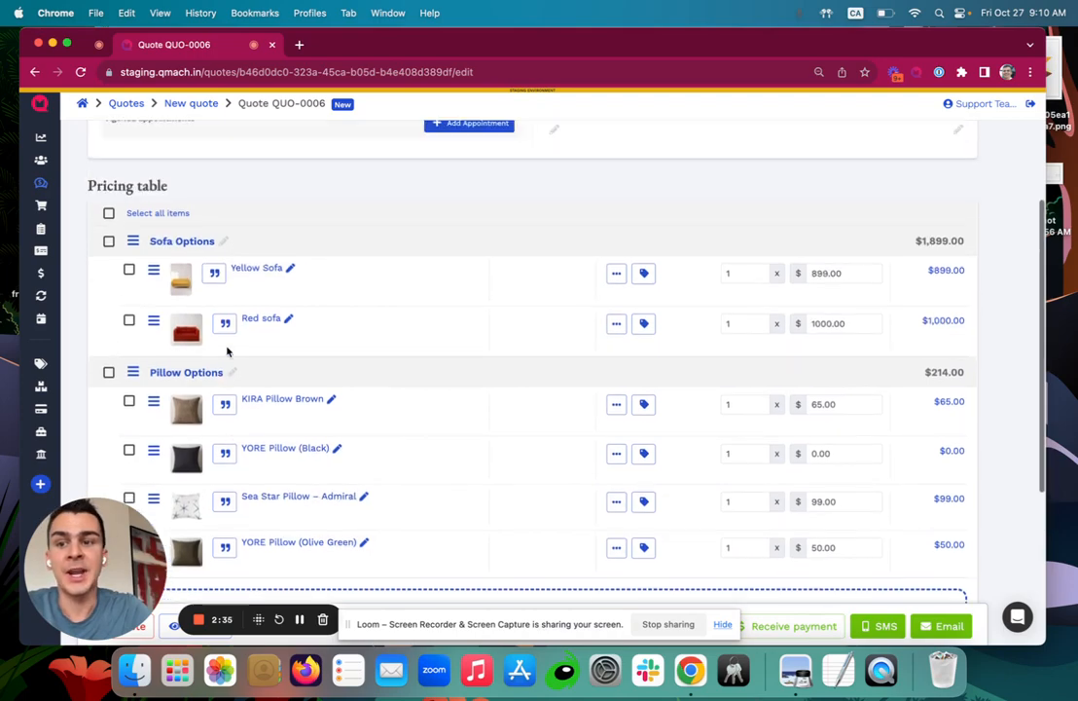
pyautogui.click(834, 279)
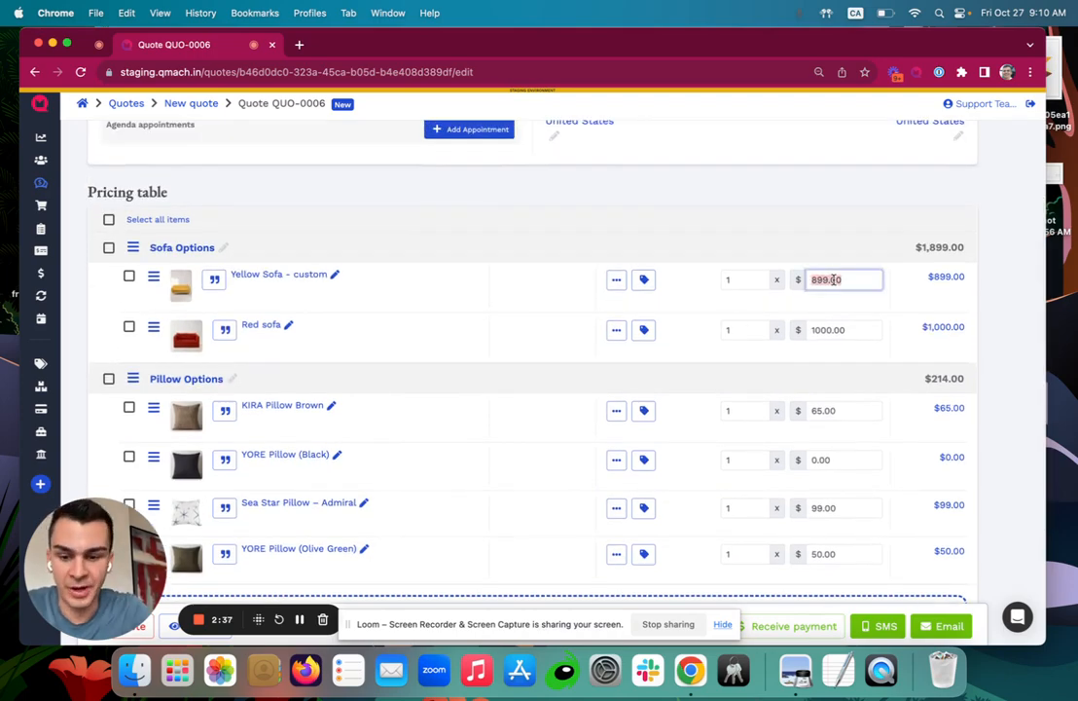
pyautogui.write('775')
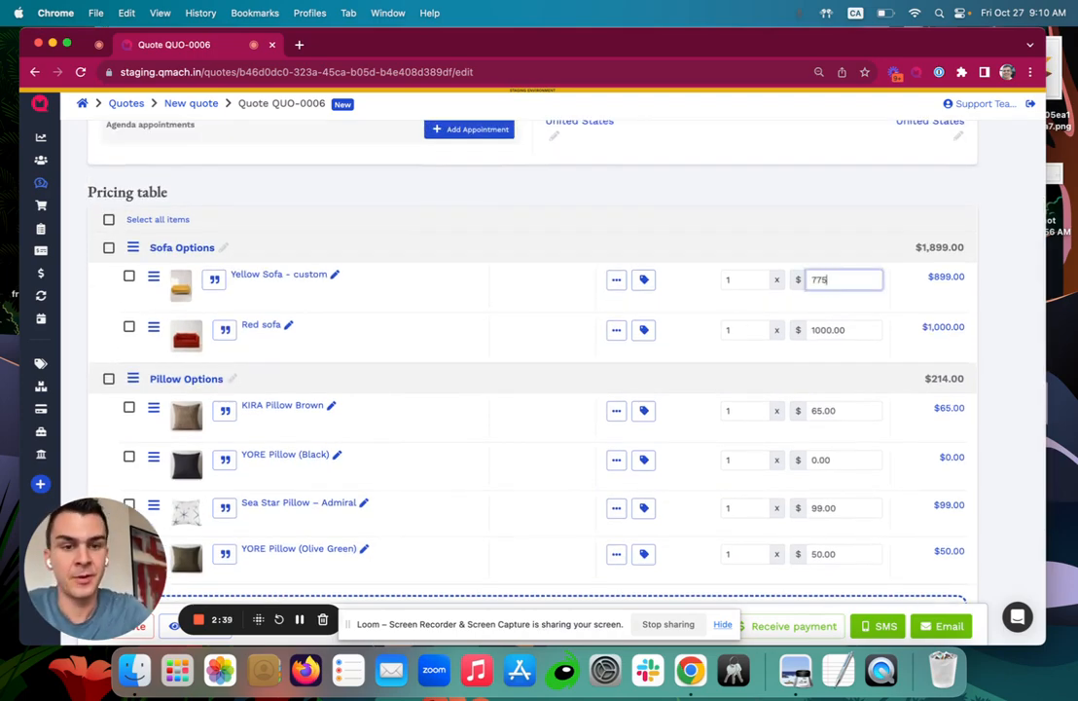
pyautogui.click(839, 243)
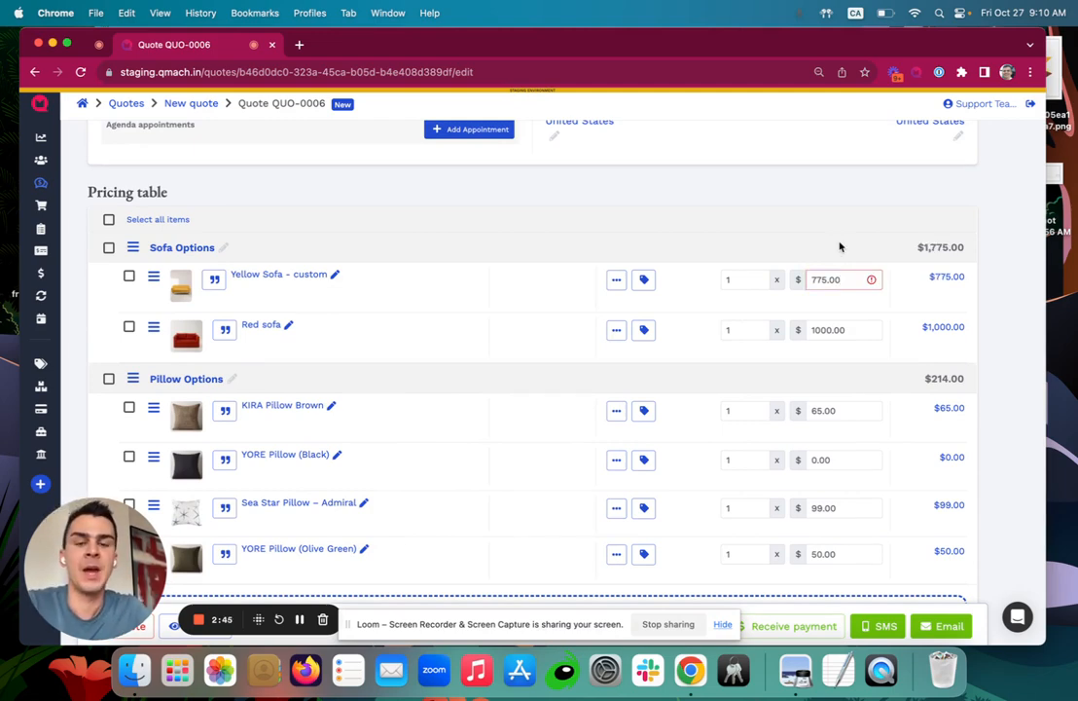
pyautogui.scroll(-2, 833, 243)
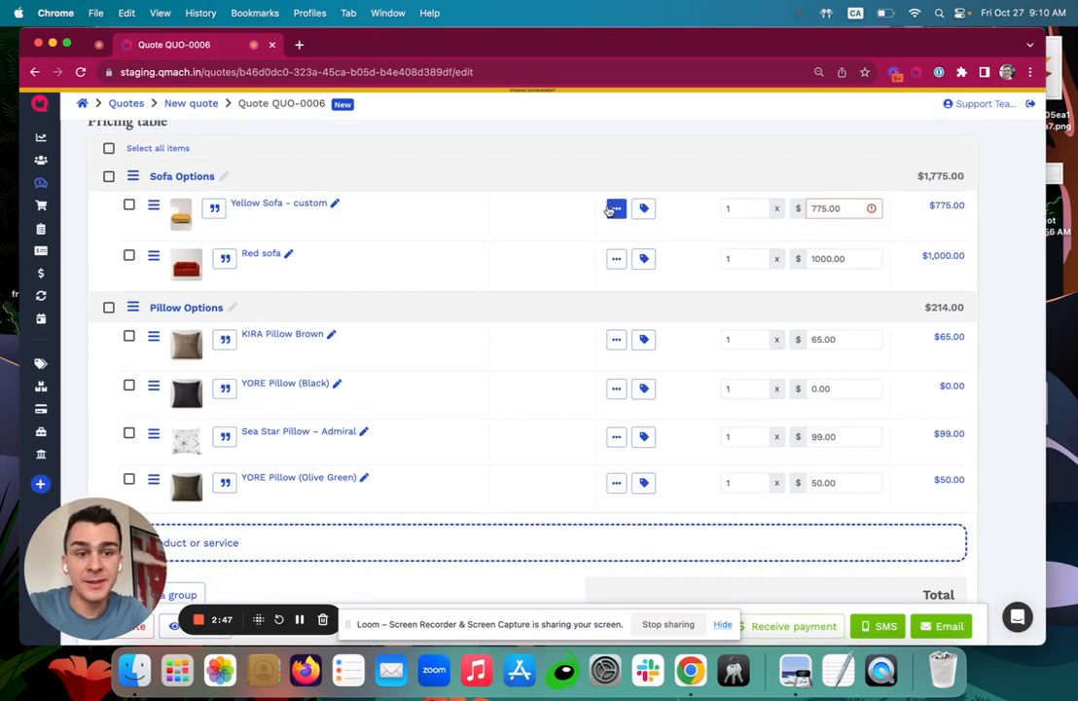
# Apply a 10% discount to the Yellow Sofa - custom line, bringing it to $697.50.
pyautogui.click(614, 209)
pyautogui.click(604, 191)
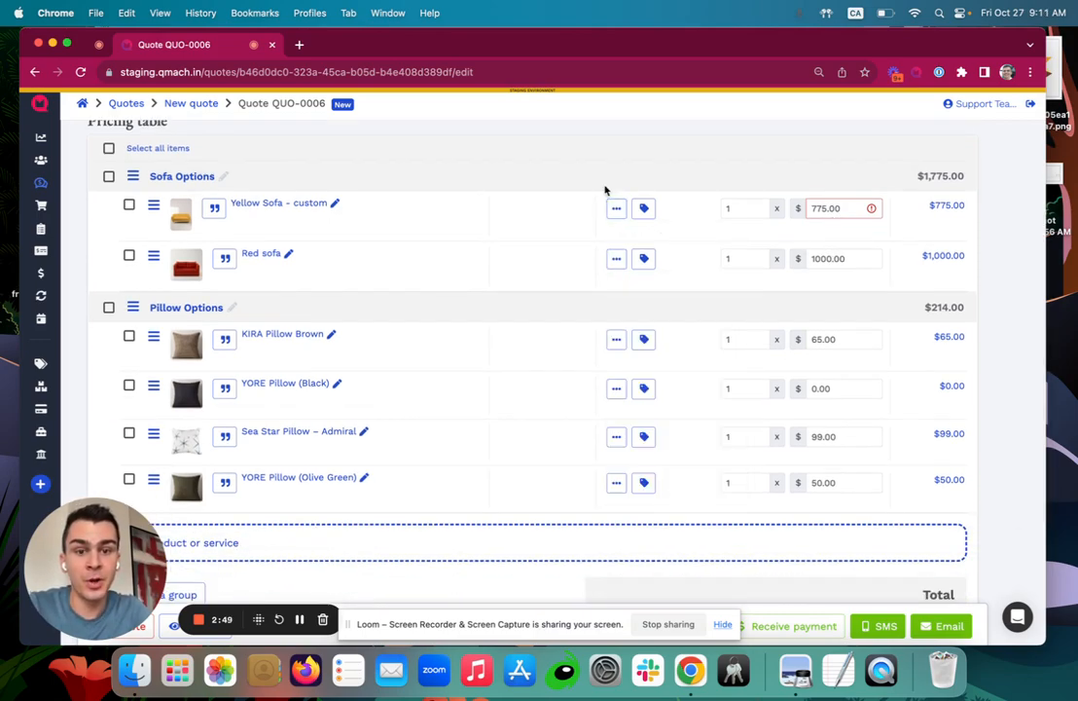
pyautogui.click(644, 207)
pyautogui.click(673, 249)
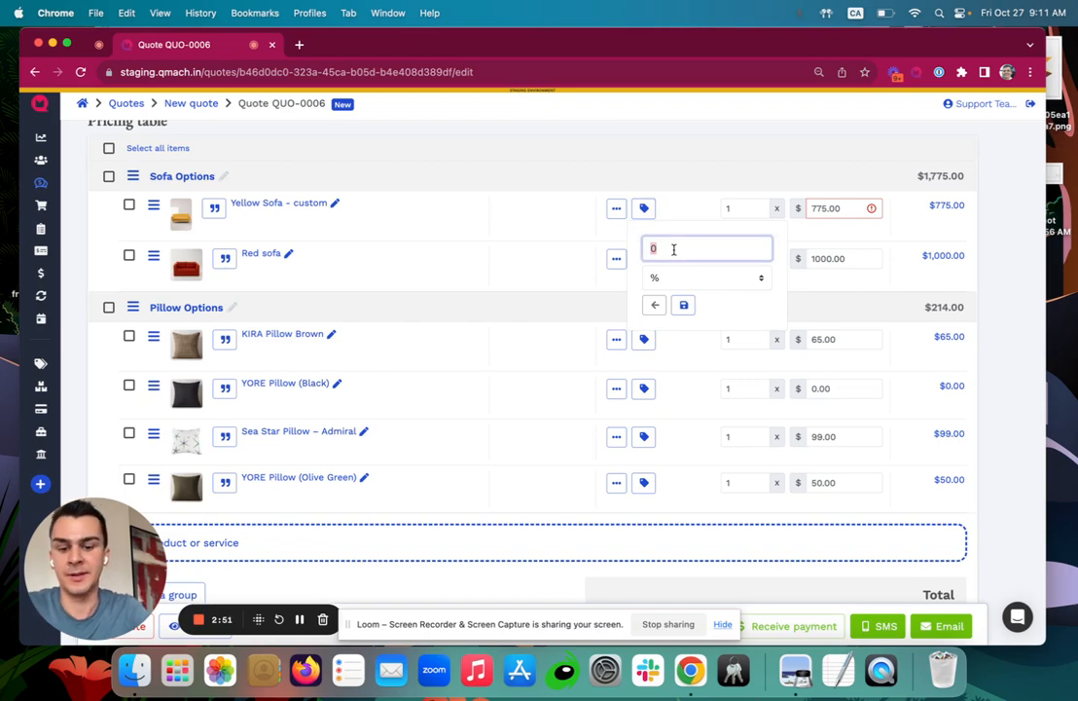
pyautogui.write('10')
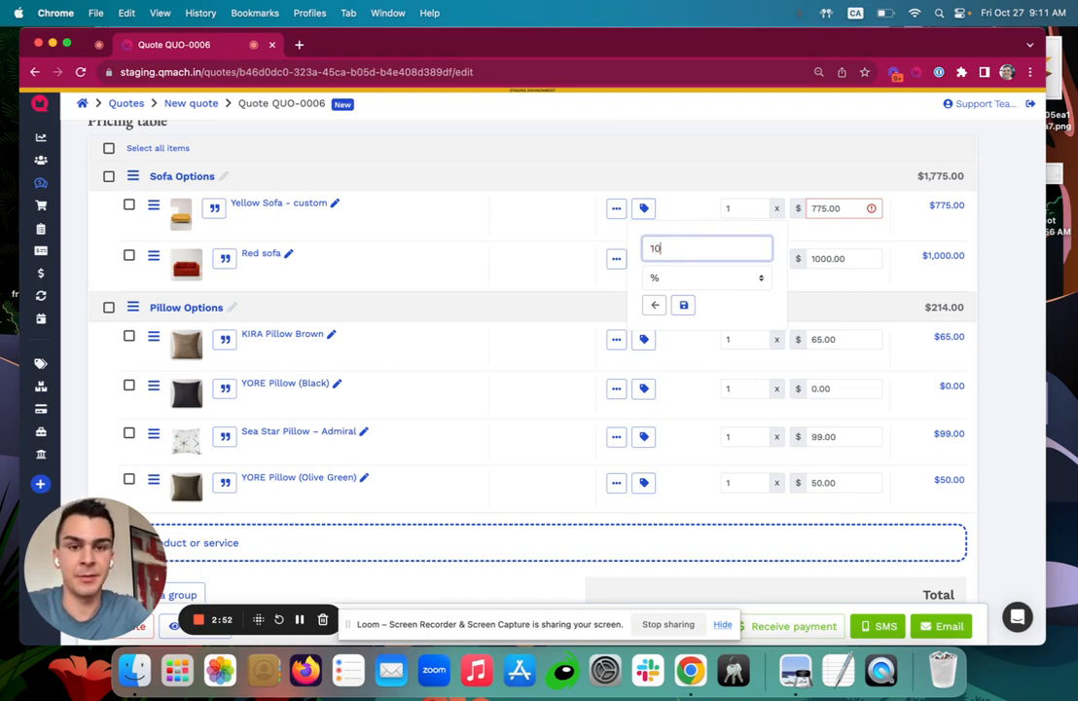
pyautogui.click(683, 304)
pyautogui.scroll(-3, 653, 306)
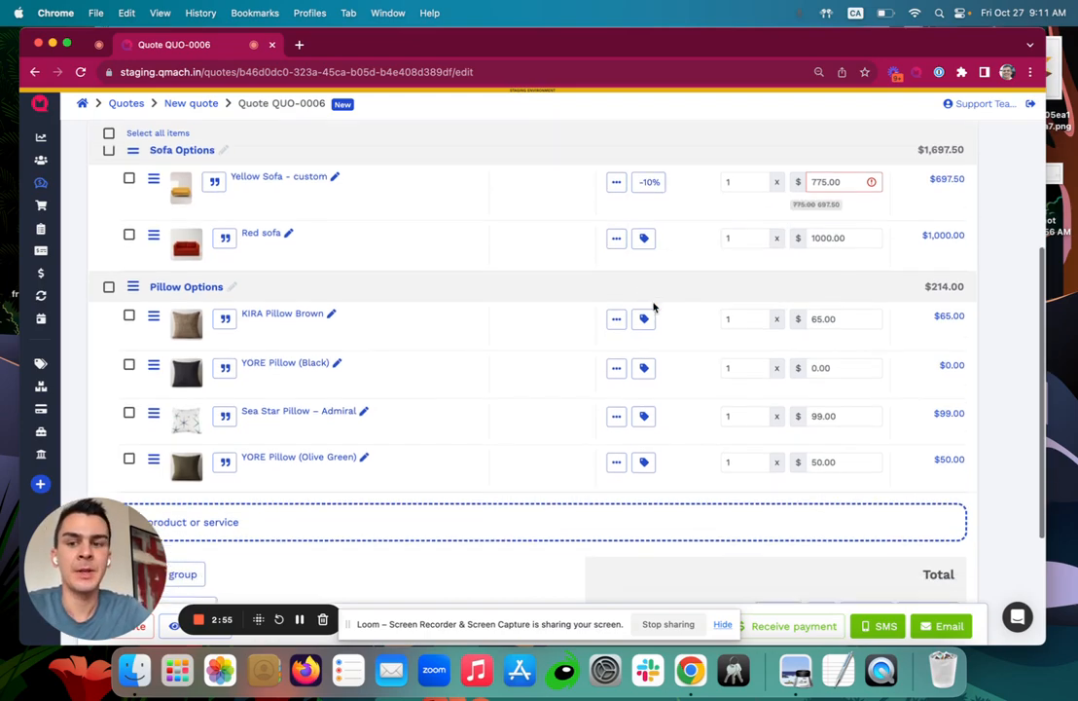
pyautogui.scroll(3, 652, 306)
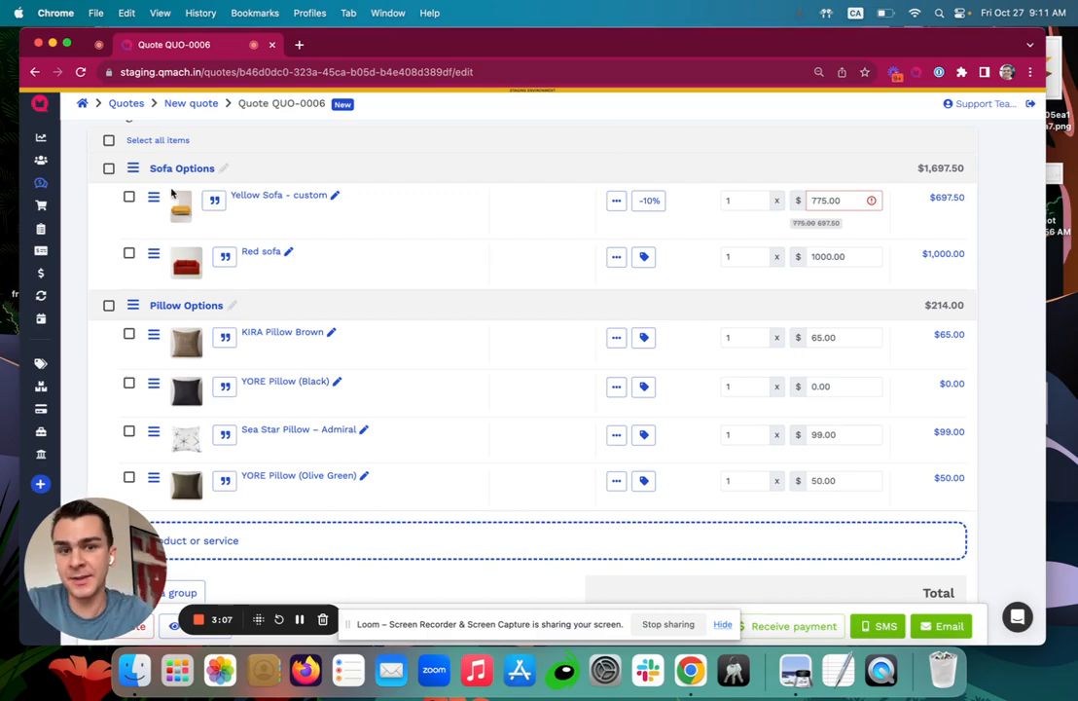
pyautogui.scroll(-2, 211, 231)
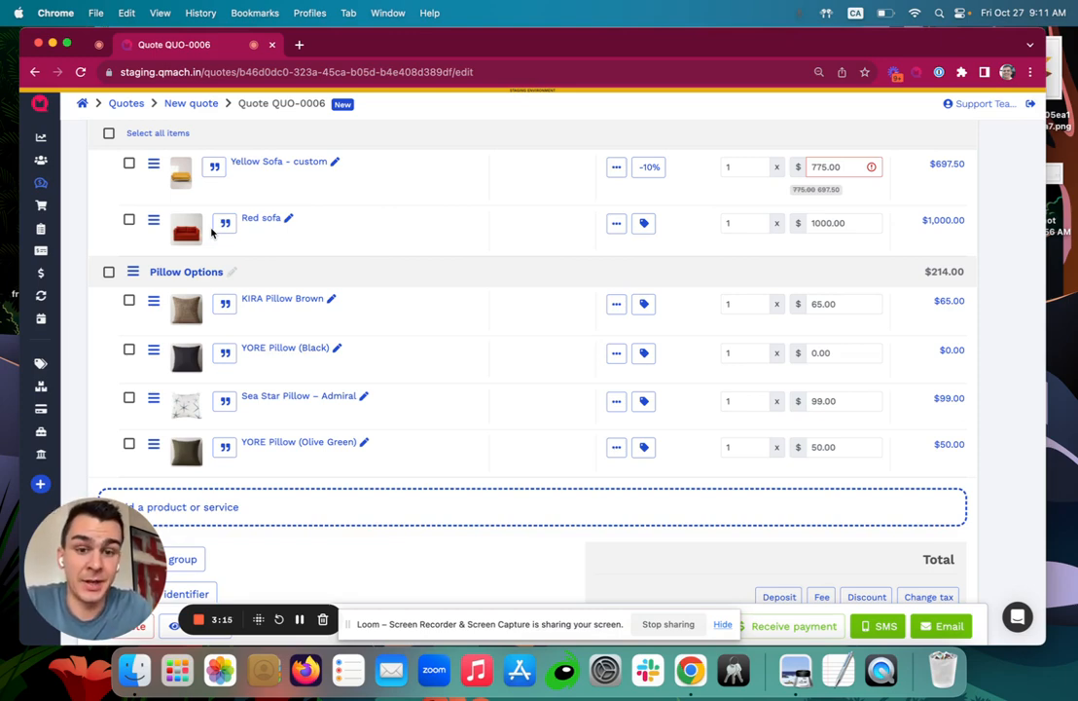
# Make the Sofa Options group a multiple choice.
pyautogui.scroll(2, 155, 194)
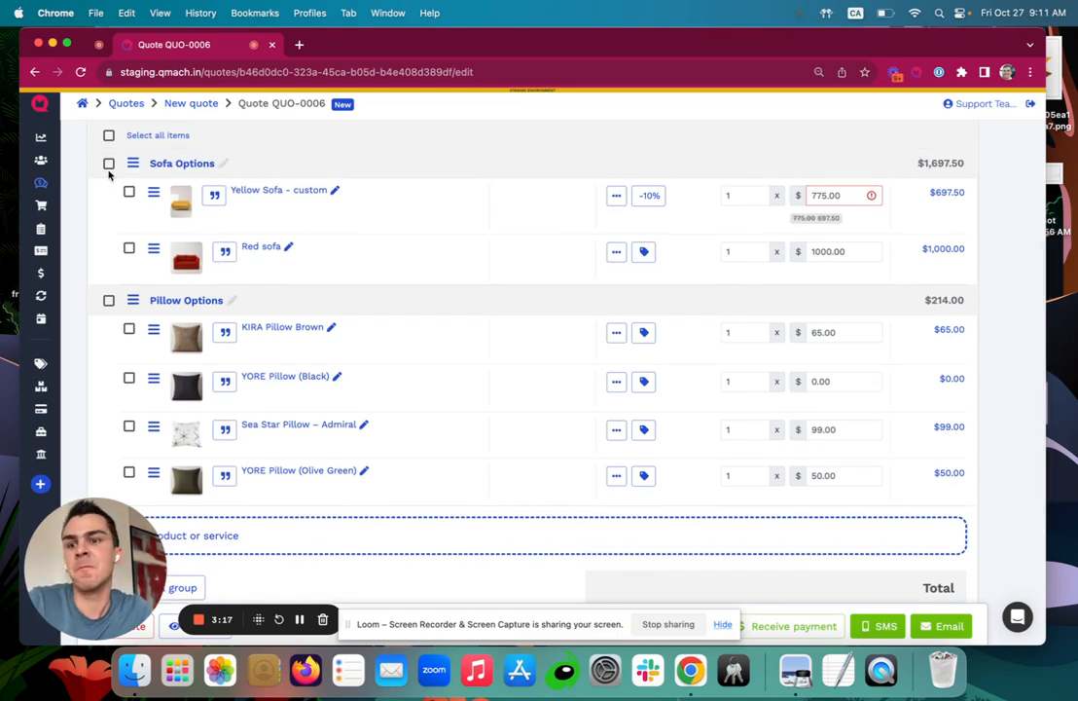
pyautogui.scroll(1, 109, 180)
pyautogui.click(109, 190)
pyautogui.click(196, 163)
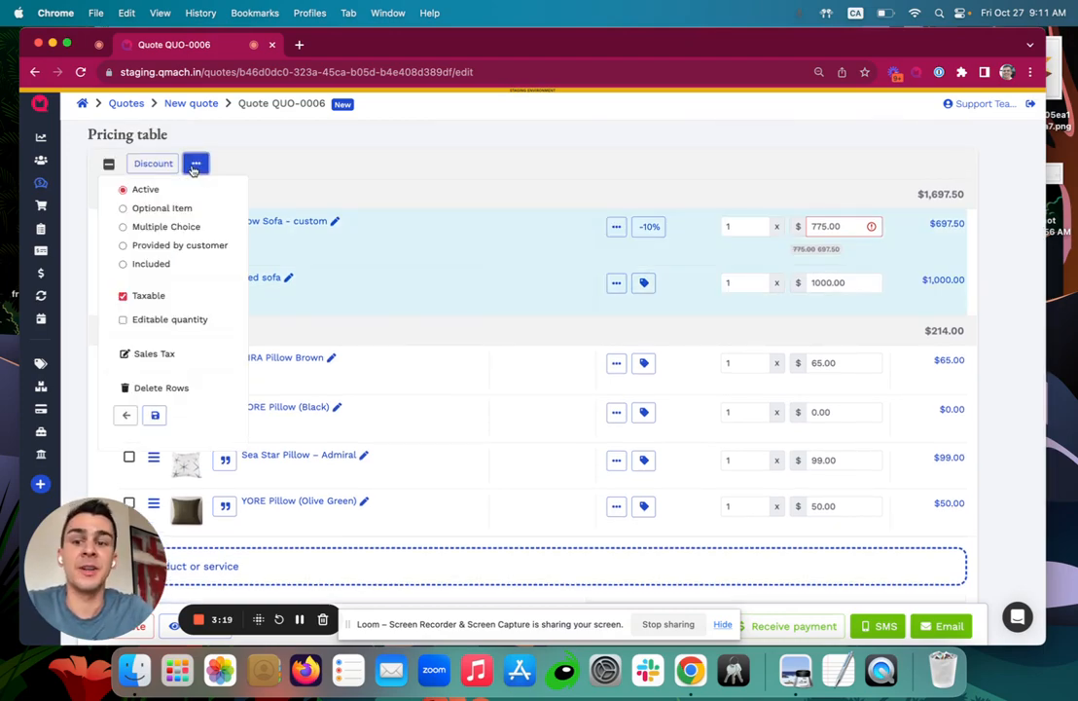
pyautogui.click(124, 226)
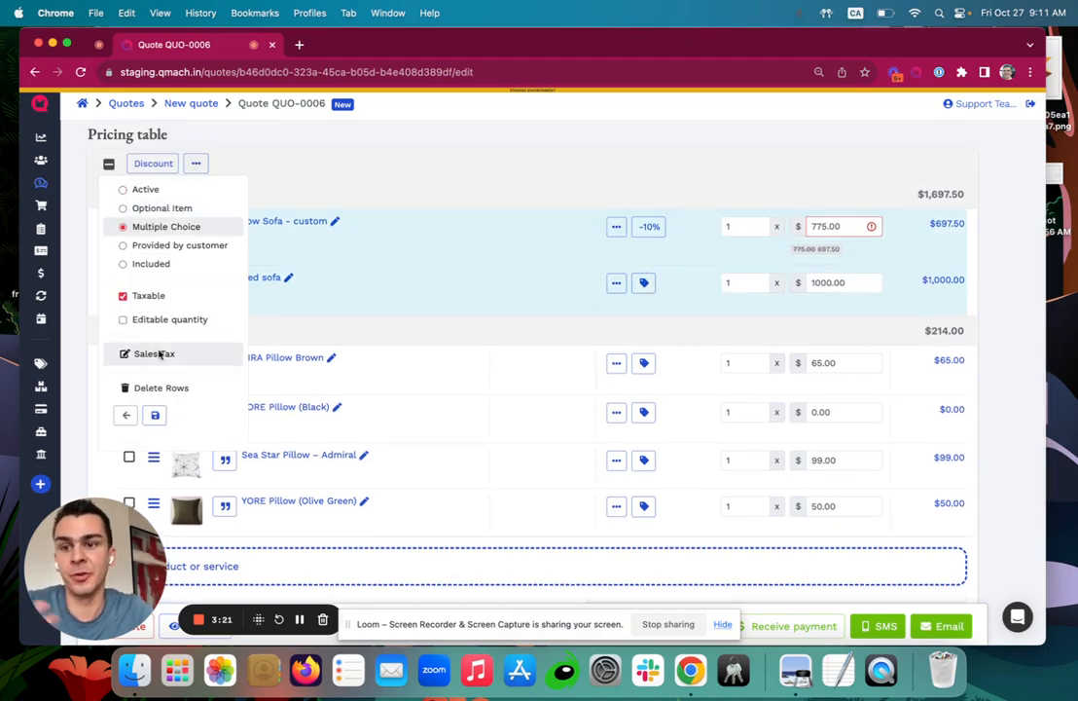
pyautogui.click(158, 413)
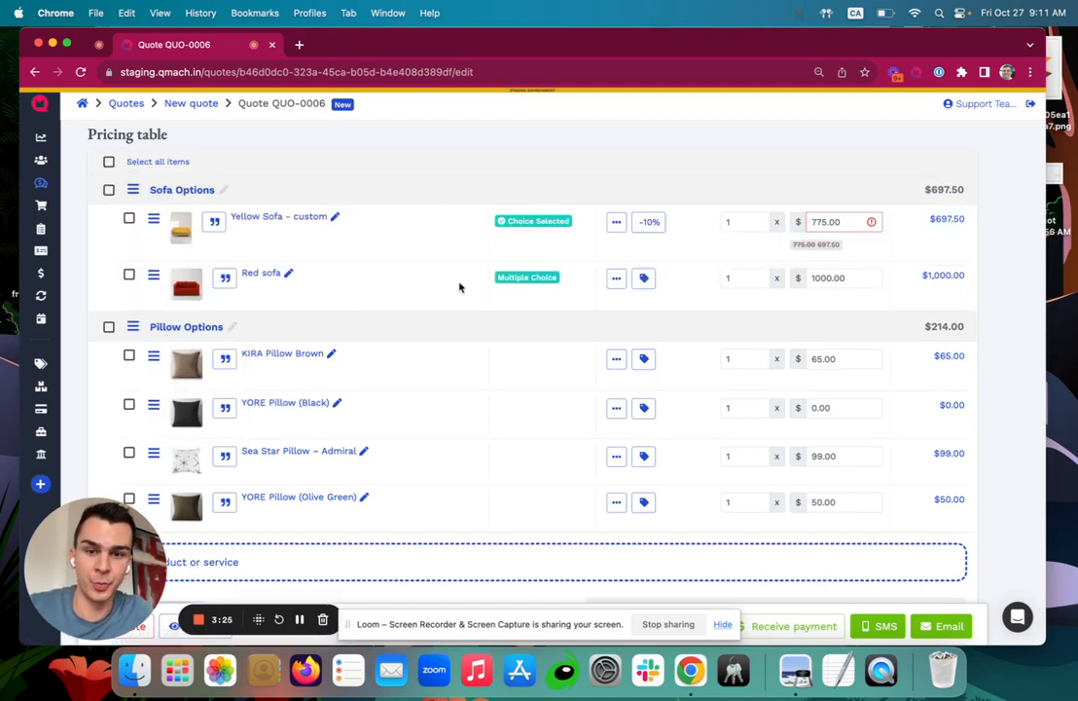
# Mark KIRA Pillow Brown optional and make YORE Pillow (Black) quantity editable.
pyautogui.scroll(-1, 461, 287)
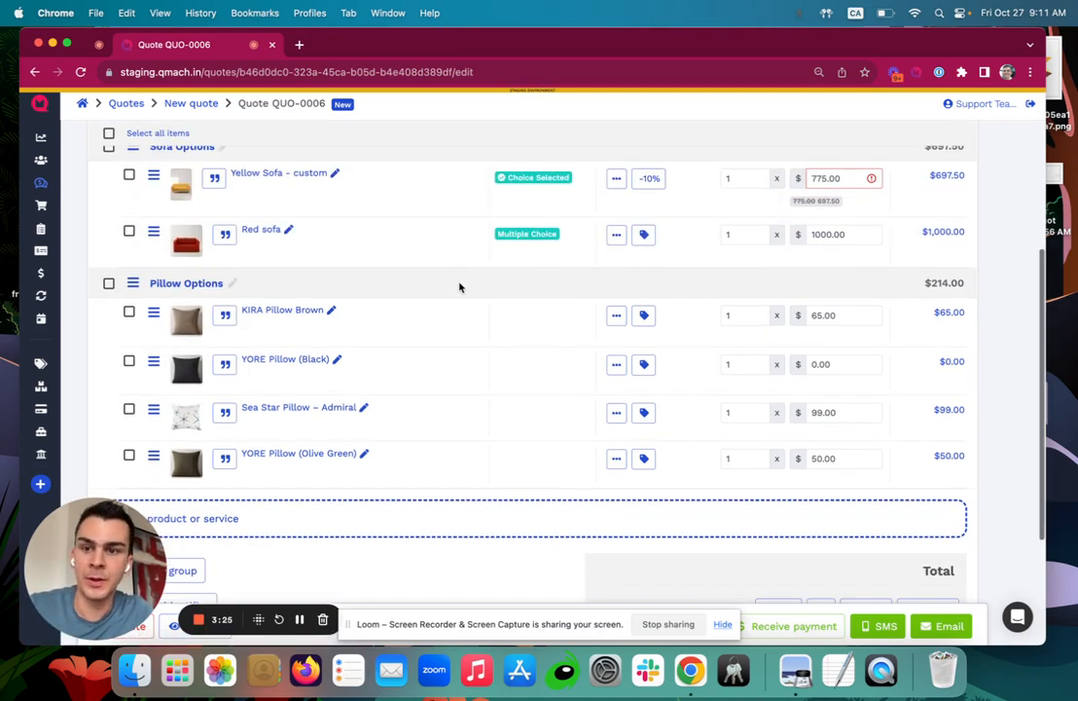
pyautogui.click(613, 314)
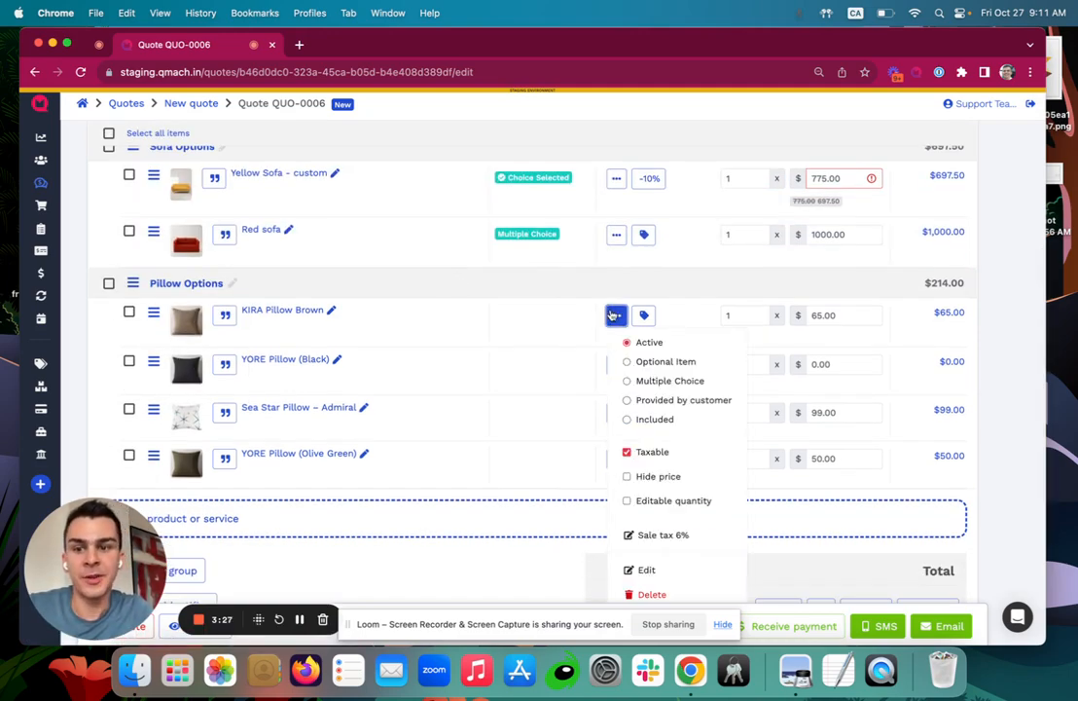
pyautogui.click(627, 361)
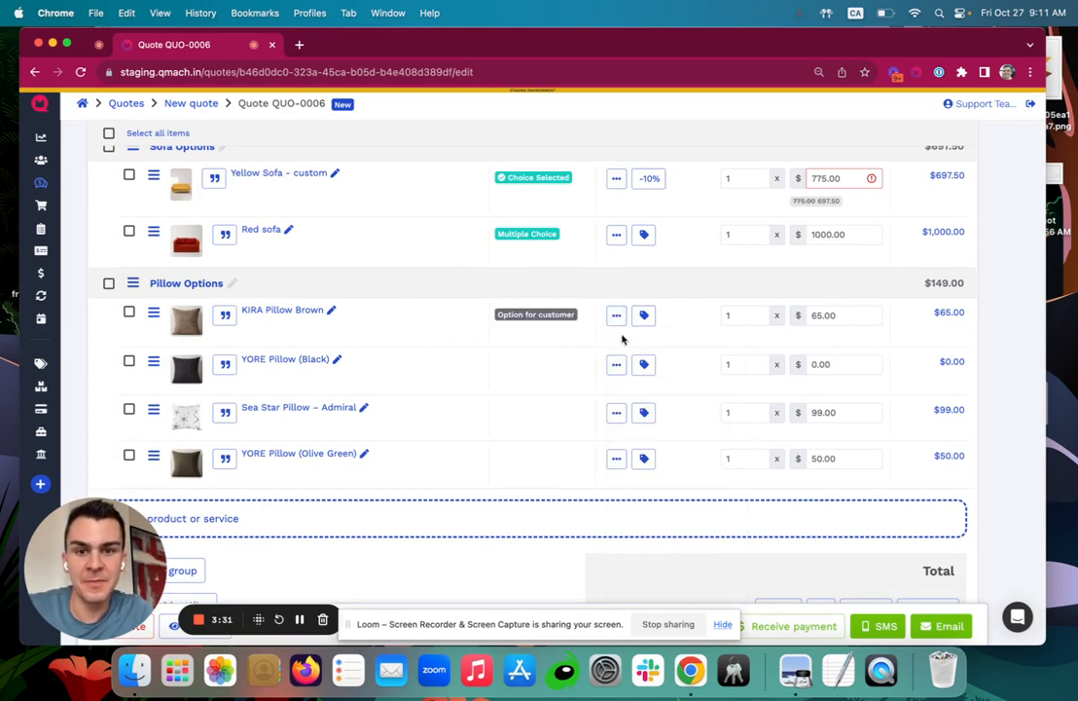
pyautogui.click(616, 366)
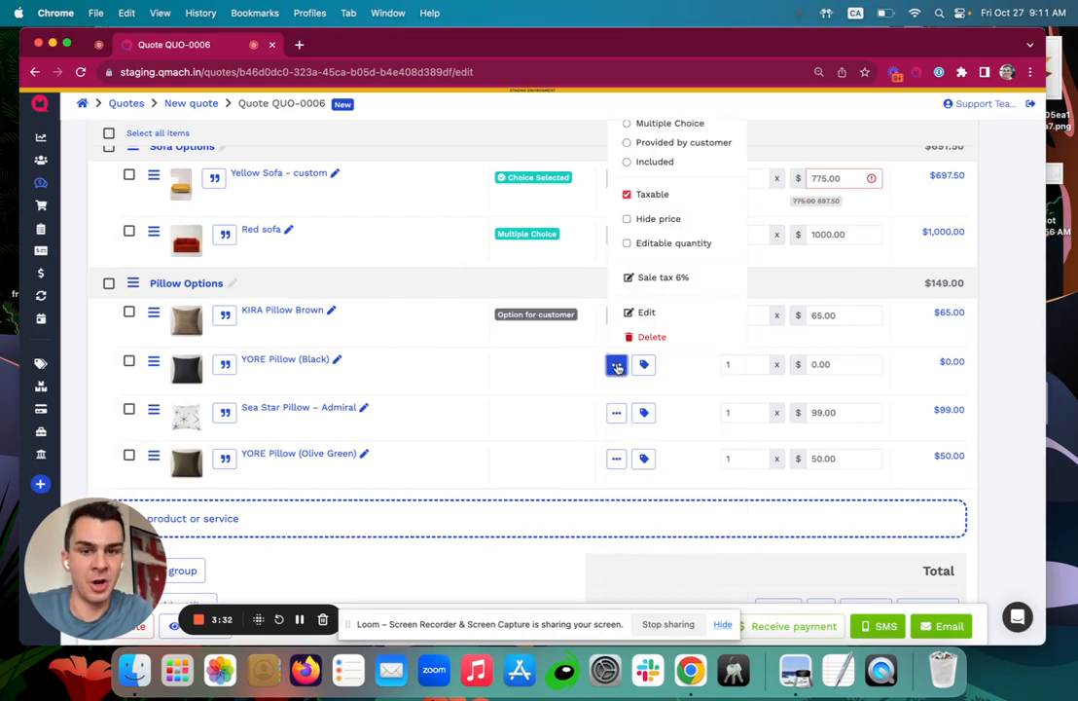
pyautogui.click(626, 244)
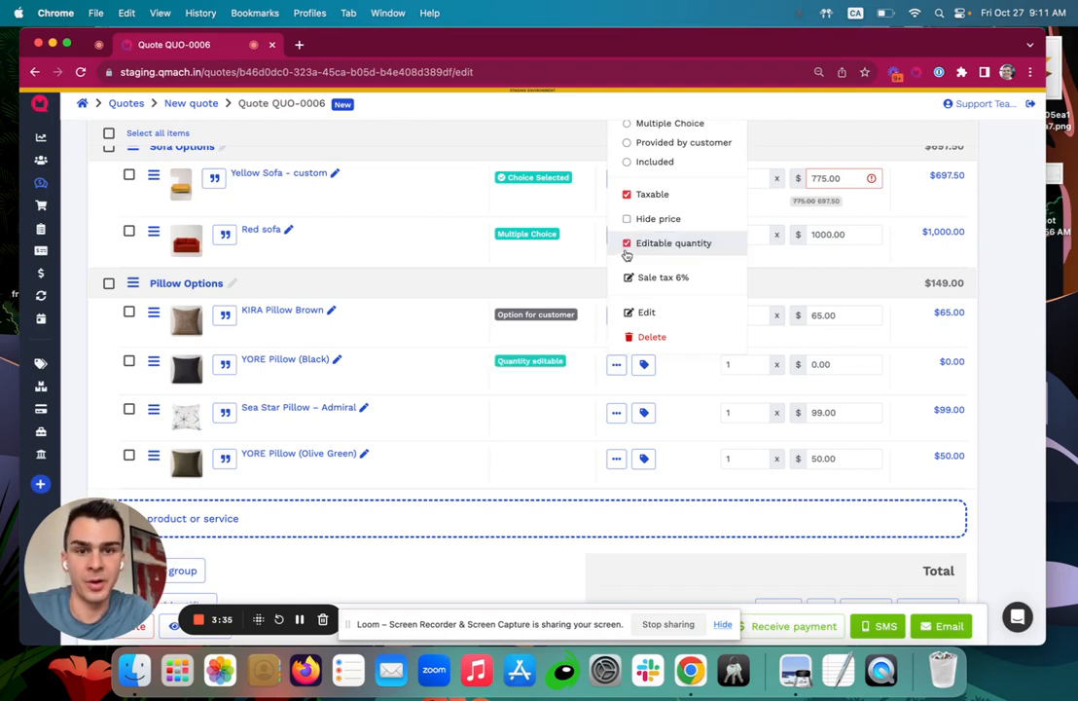
pyautogui.click(1039, 380)
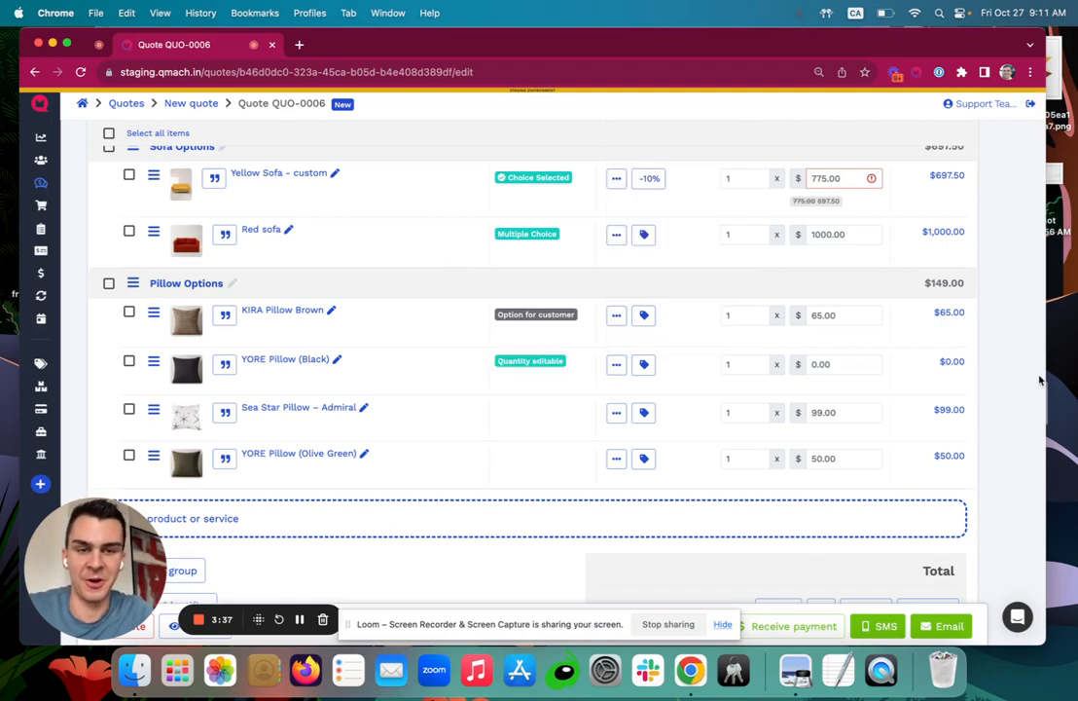
pyautogui.scroll(-1, 1039, 379)
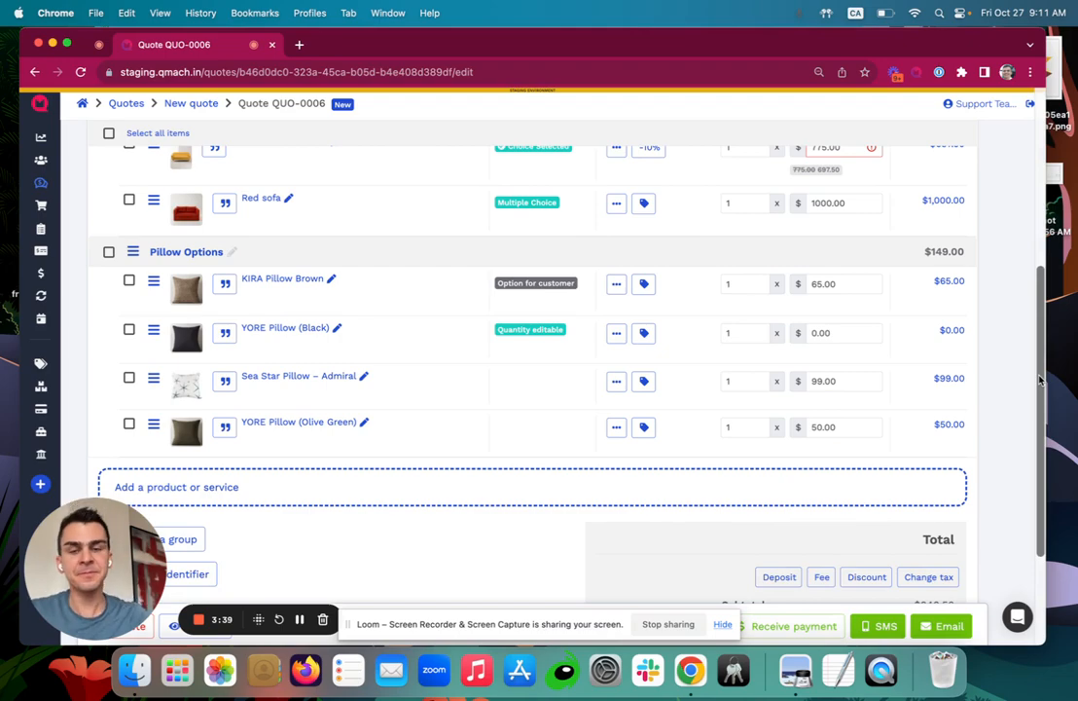
# Set a 50% deposit on the quote, making it $448.65 of $897.29.
pyautogui.scroll(-5, 1039, 379)
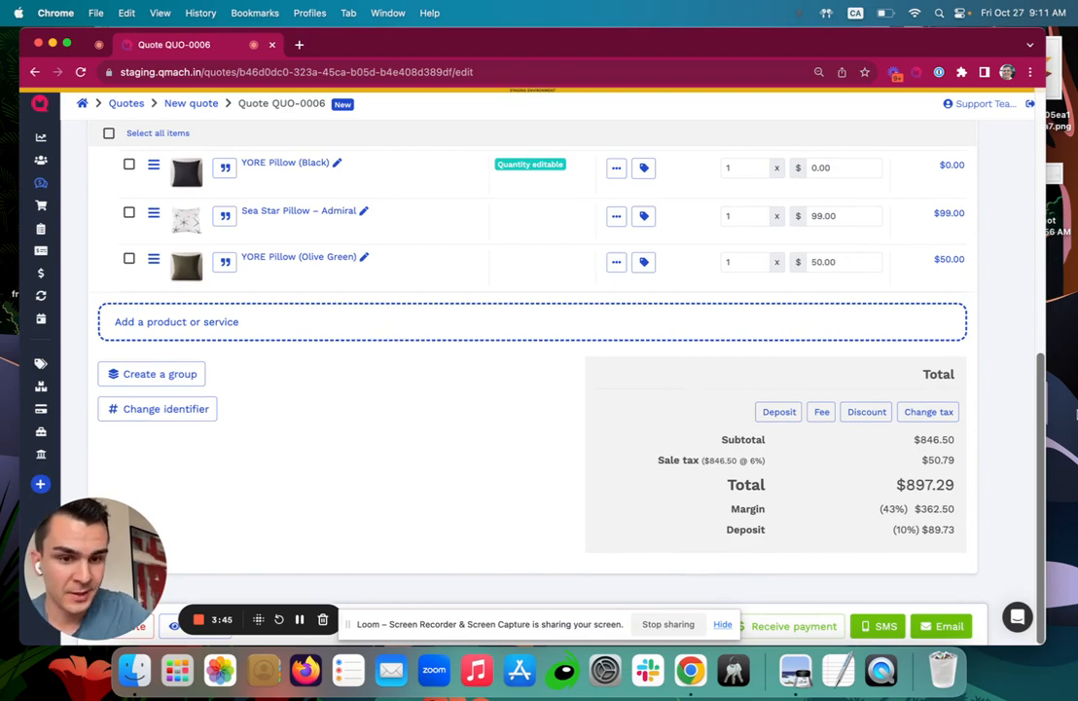
pyautogui.click(779, 410)
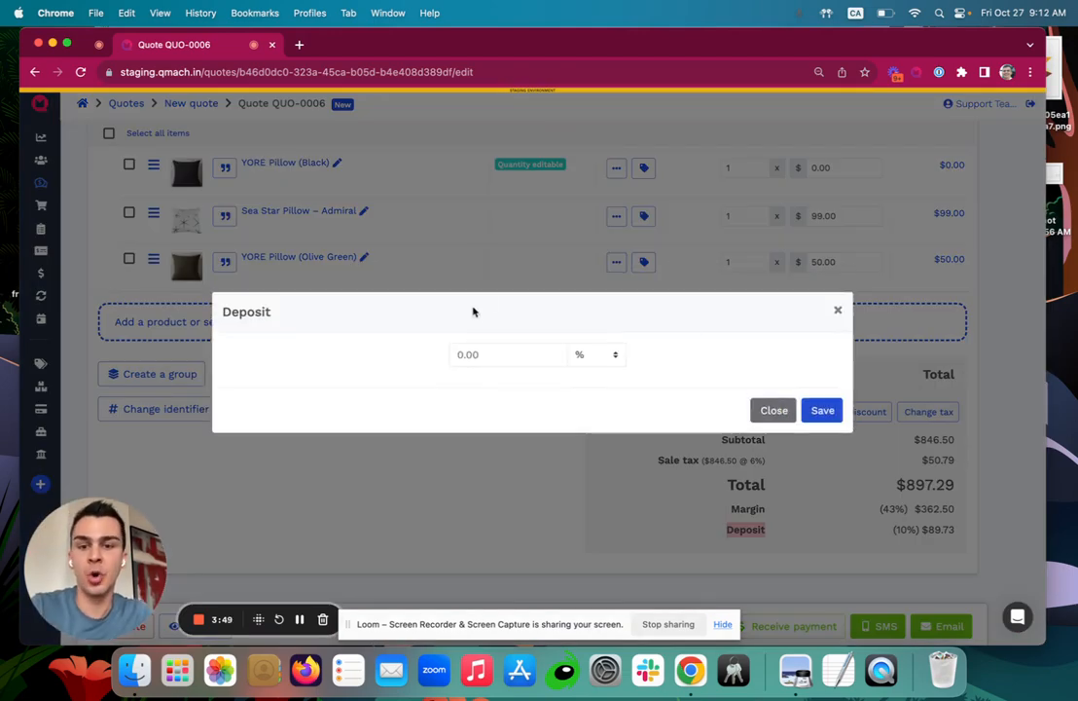
pyautogui.click(475, 353)
pyautogui.write('50')
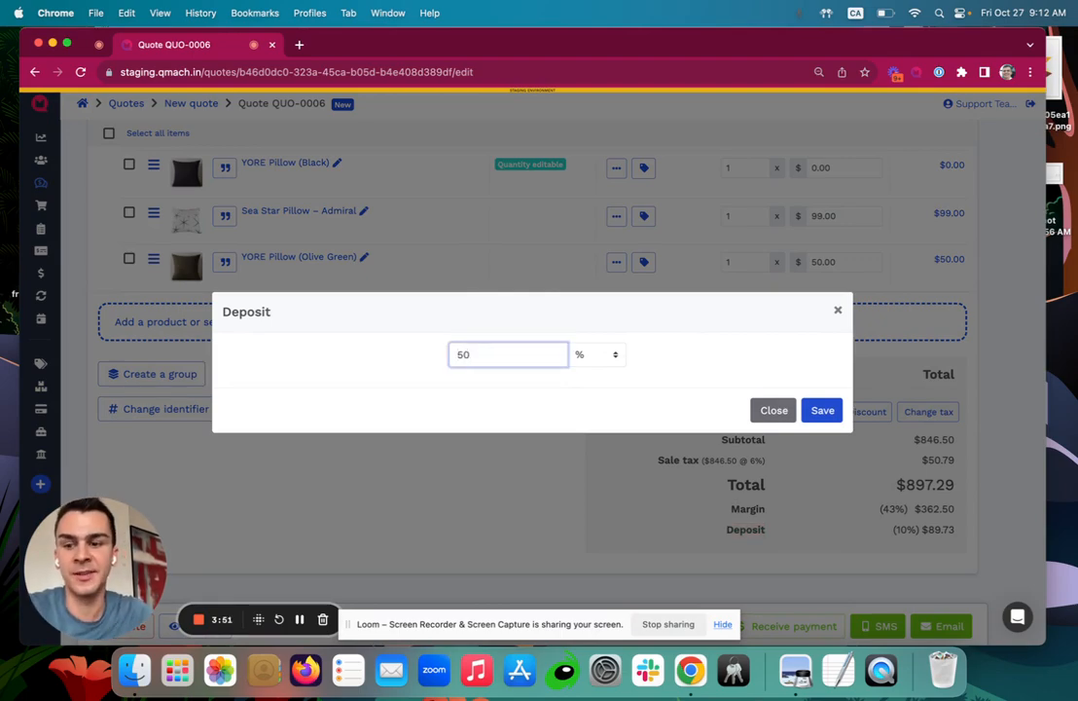
pyautogui.click(823, 412)
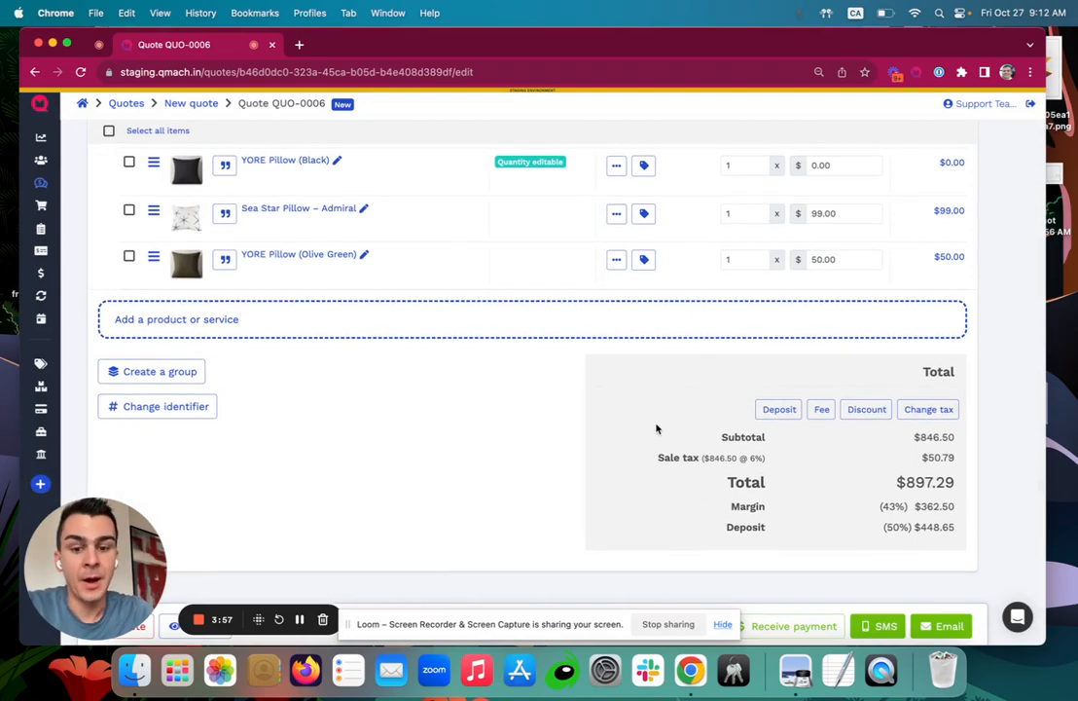
pyautogui.moveTo(378, 616); pyautogui.dragTo(398, 577)
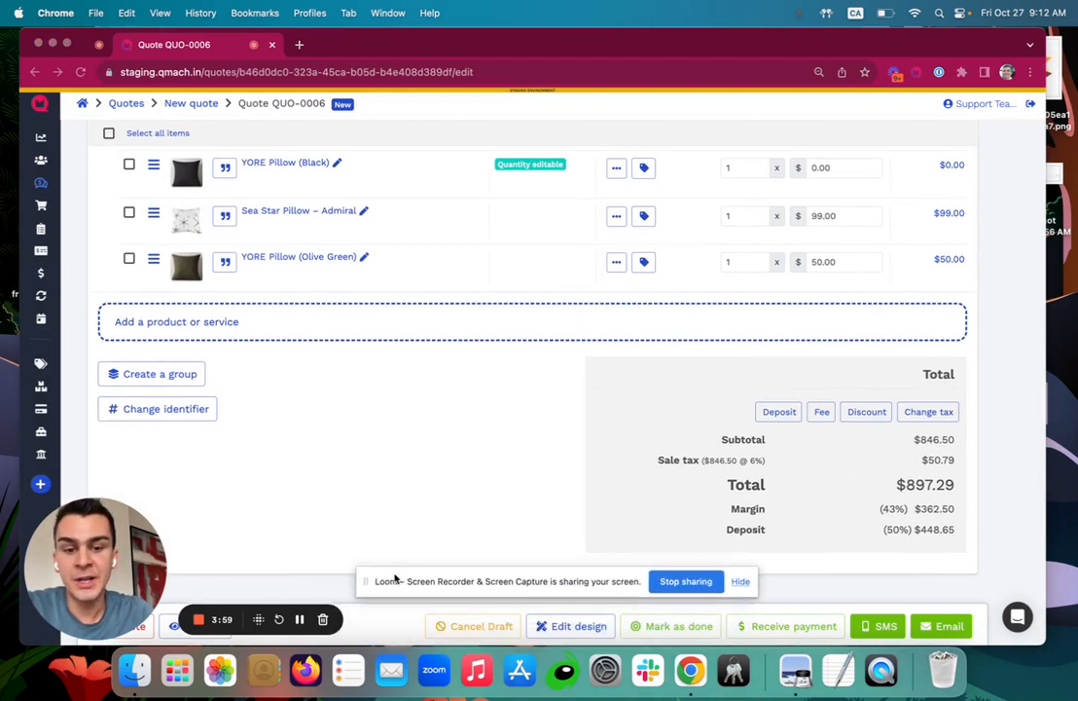
pyautogui.click(564, 626)
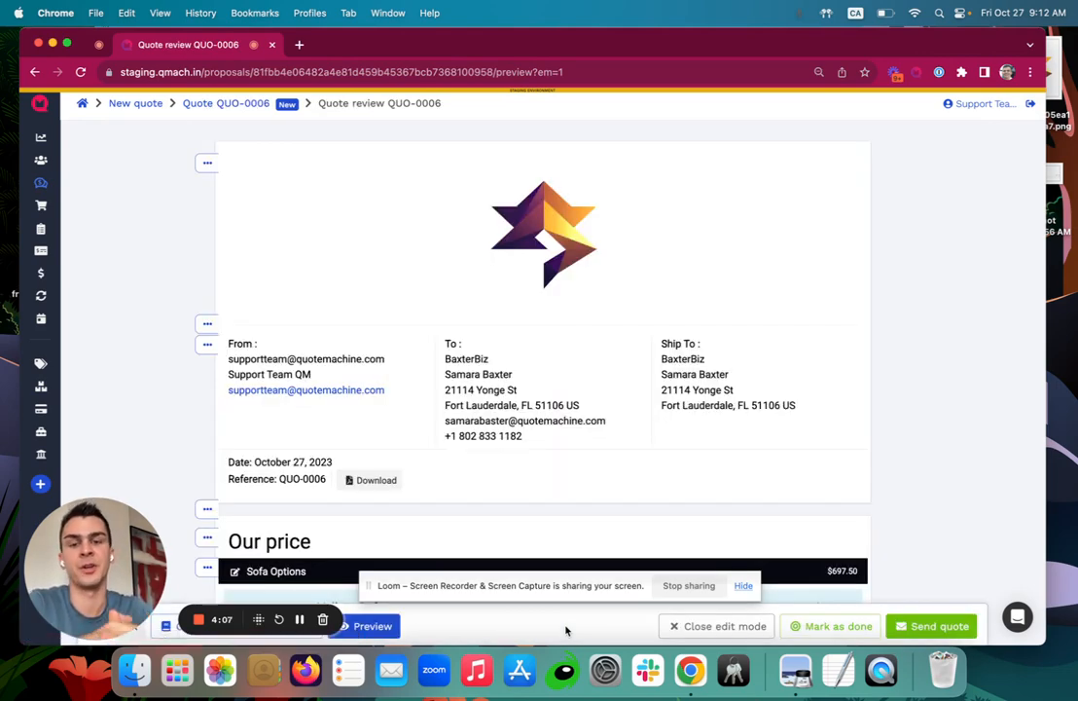
pyautogui.scroll(-3, 852, 332)
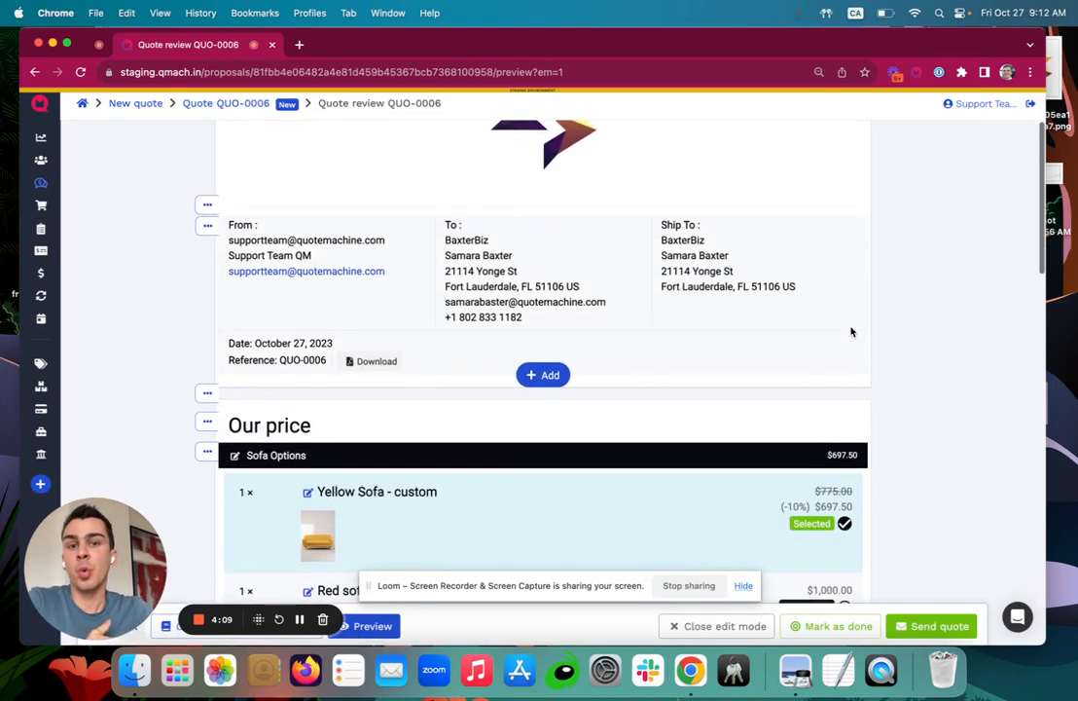
pyautogui.scroll(-2, 852, 332)
pyautogui.scroll(3, 852, 331)
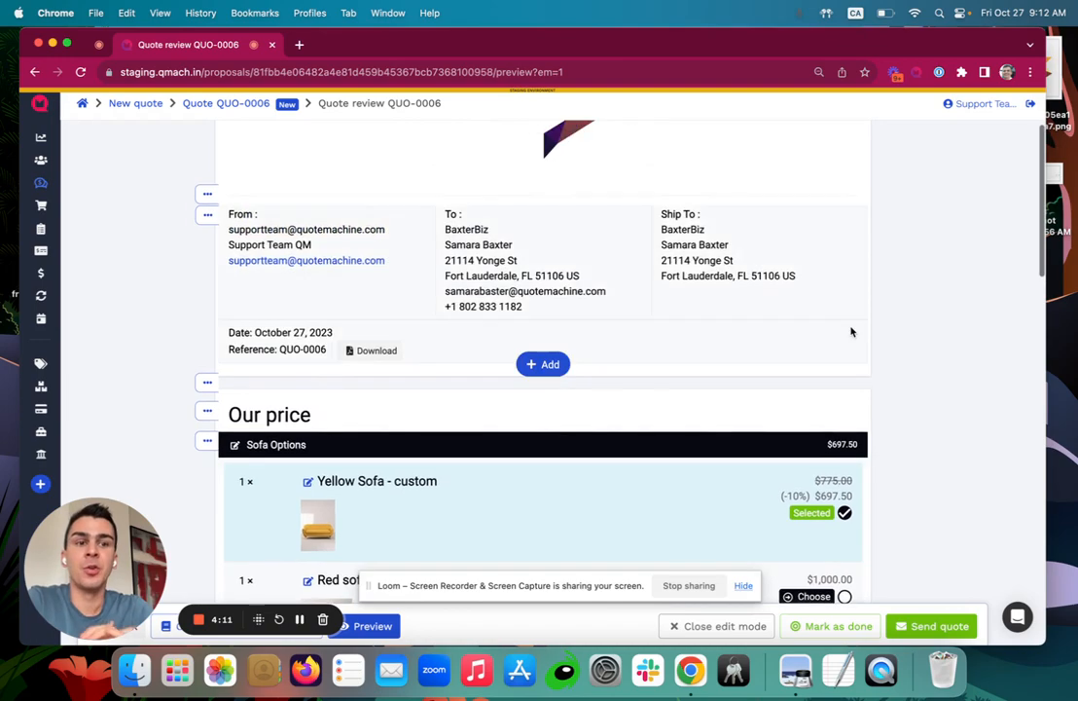
pyautogui.scroll(-10, 852, 332)
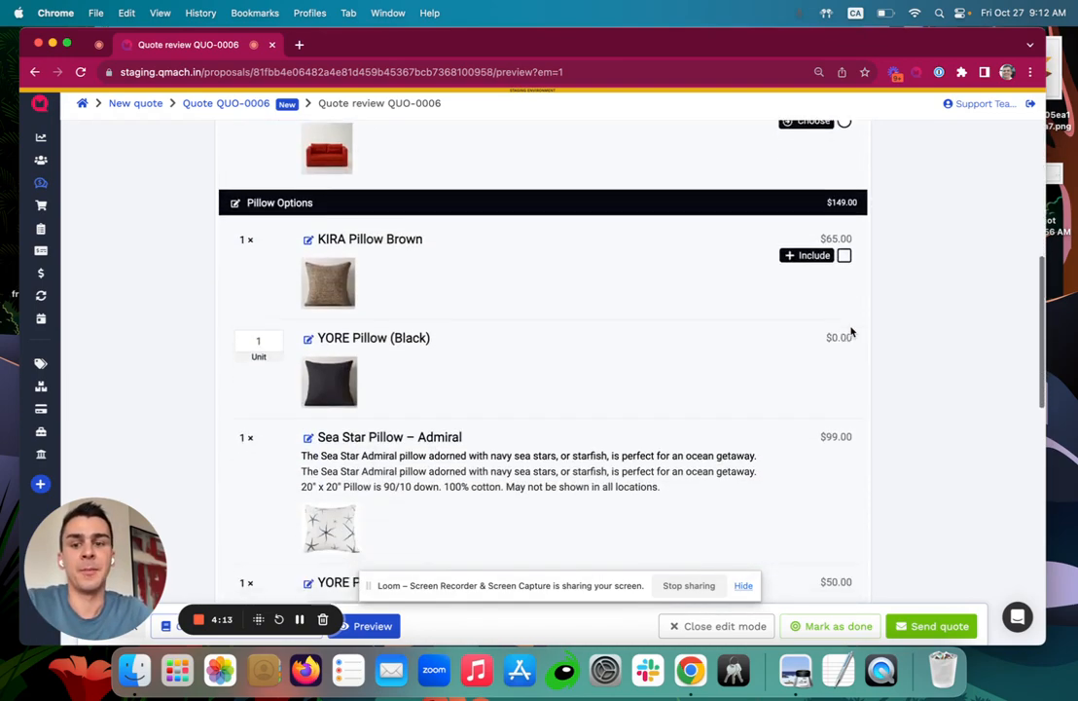
pyautogui.scroll(-7, 851, 332)
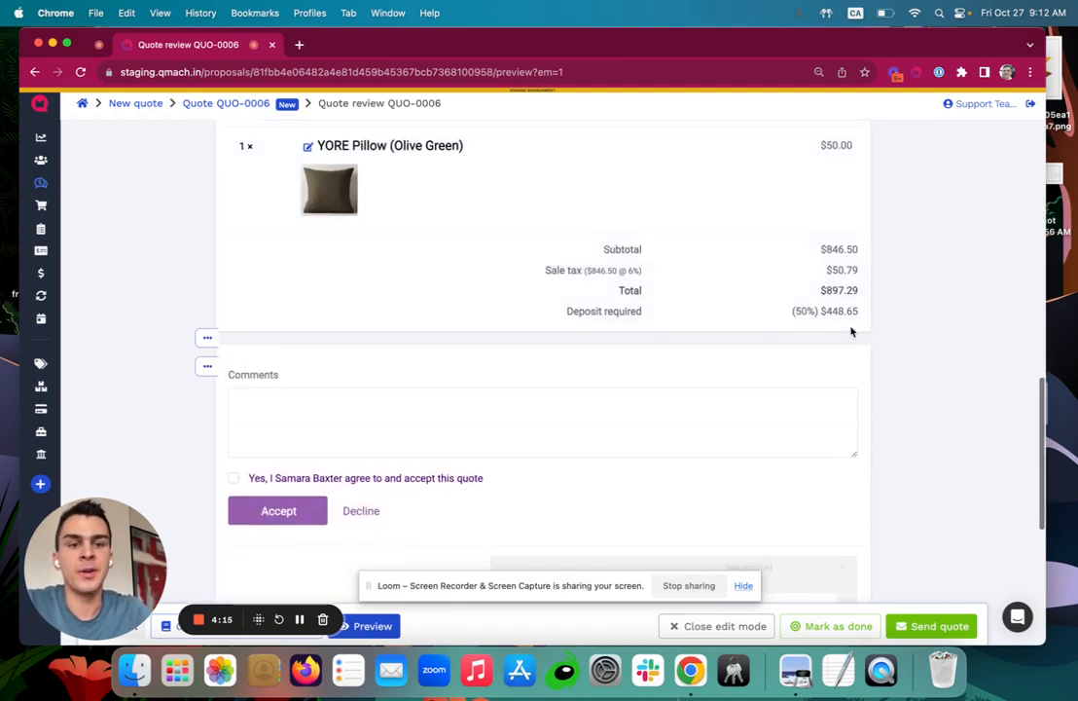
pyautogui.scroll(-1, 541, 311)
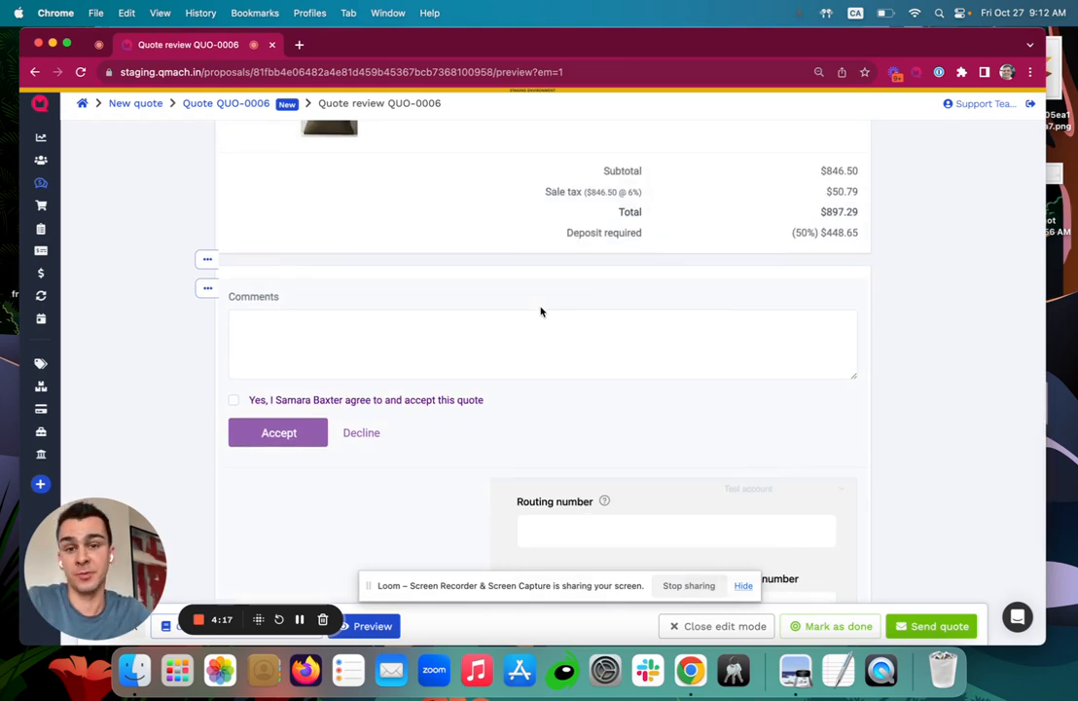
pyautogui.scroll(8, 558, 253)
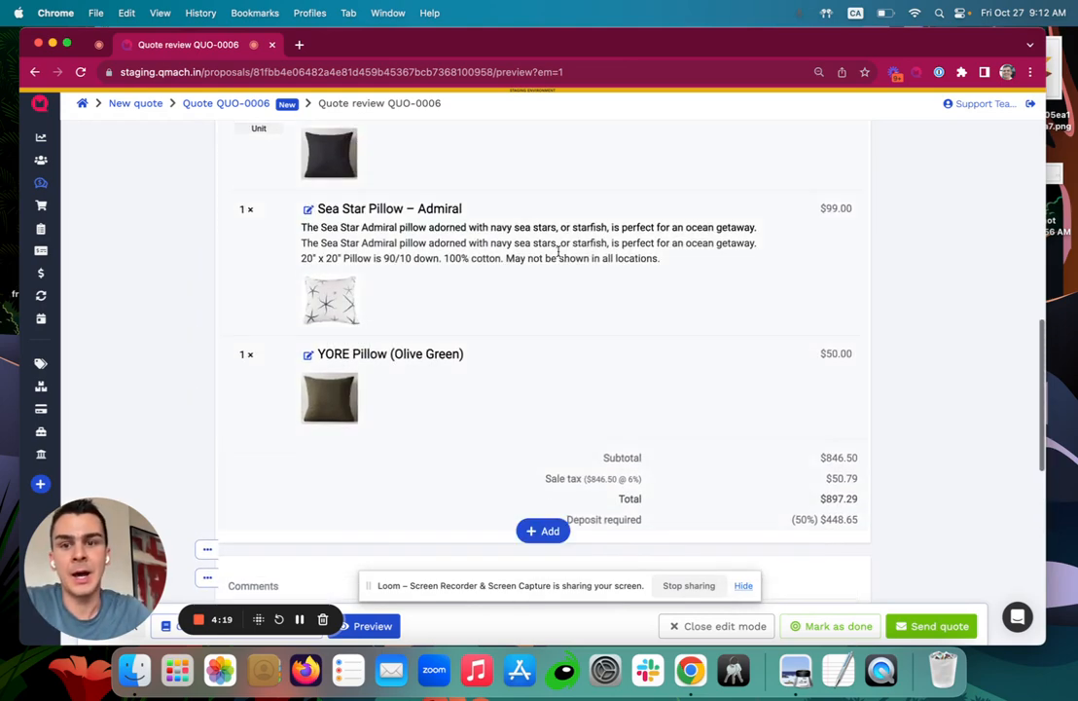
pyautogui.scroll(-1, 558, 252)
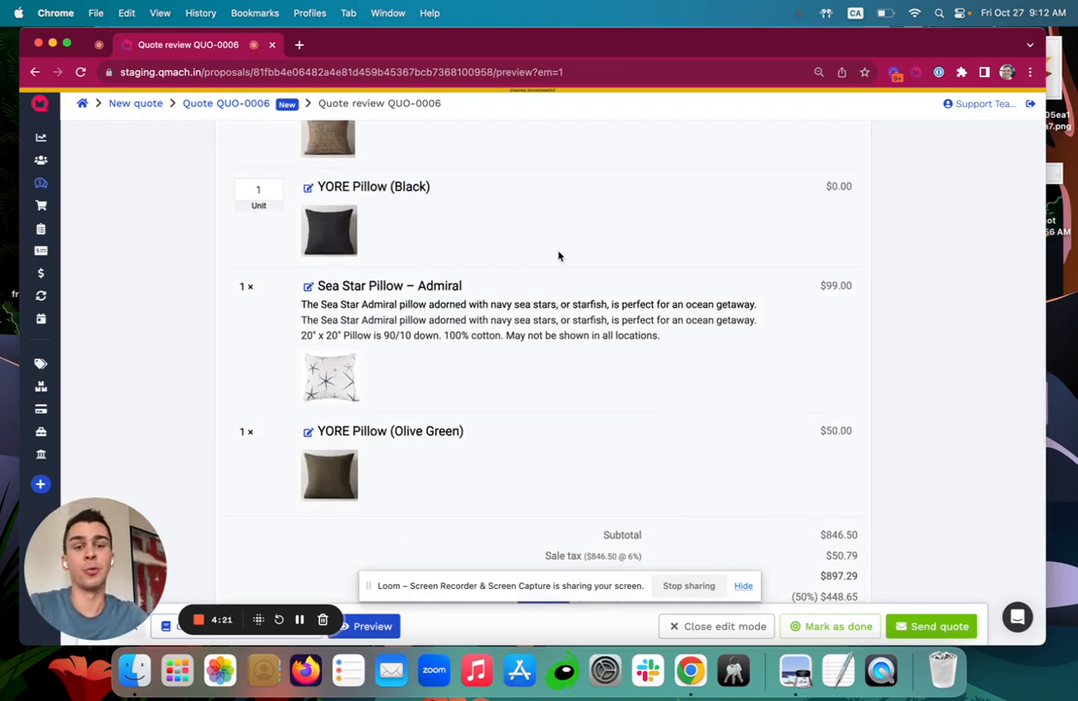
pyautogui.scroll(12, 558, 256)
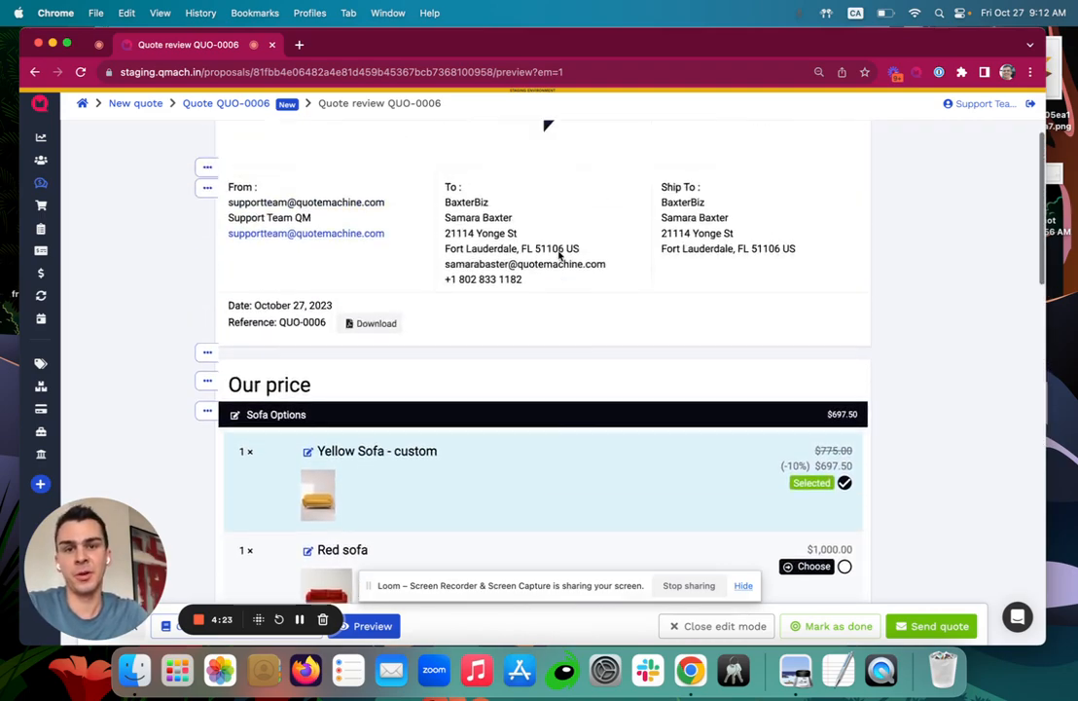
pyautogui.scroll(3, 558, 253)
pyautogui.scroll(-7, 558, 256)
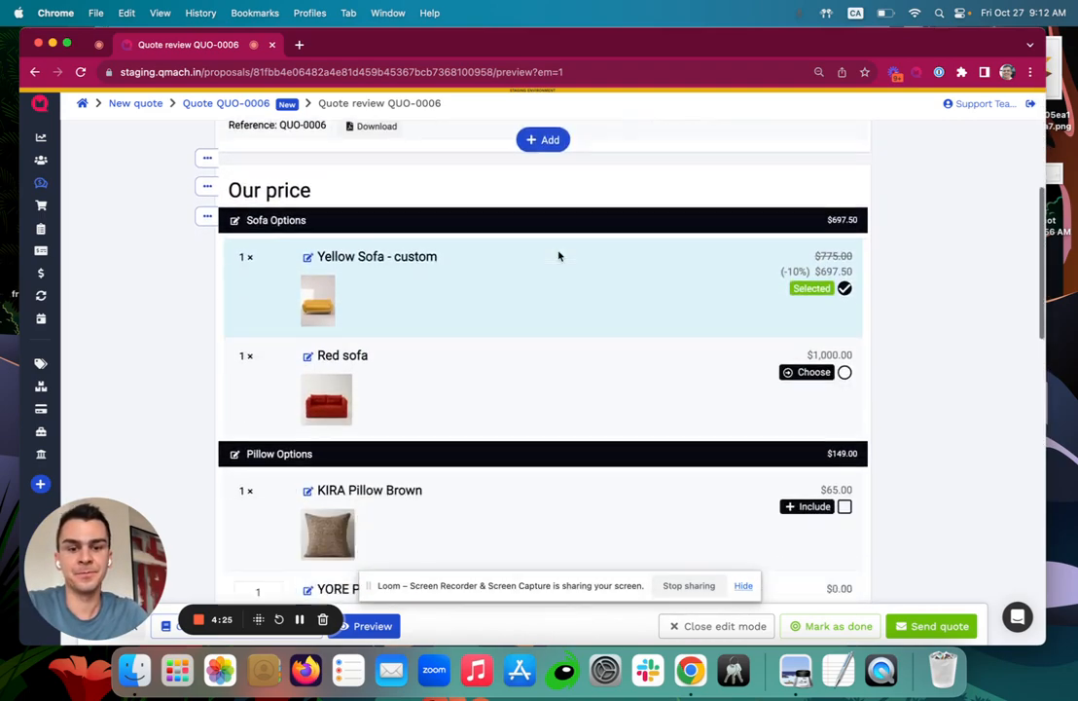
pyautogui.scroll(4, 559, 256)
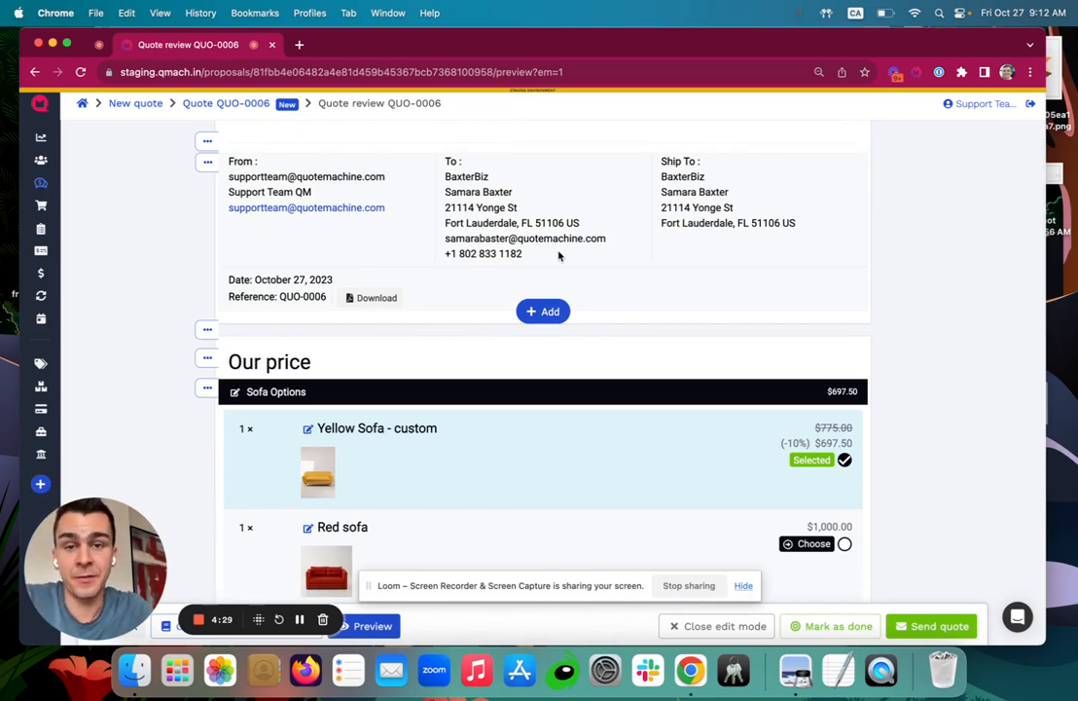
pyautogui.click(537, 311)
pyautogui.scroll(-2, 535, 308)
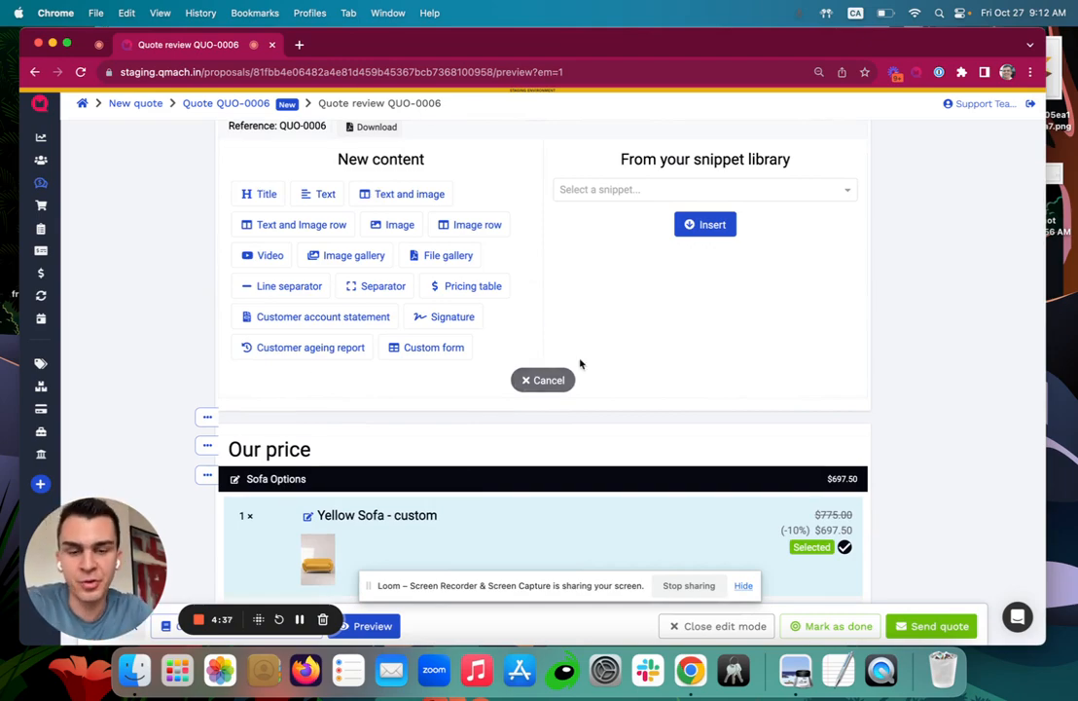
pyautogui.click(551, 378)
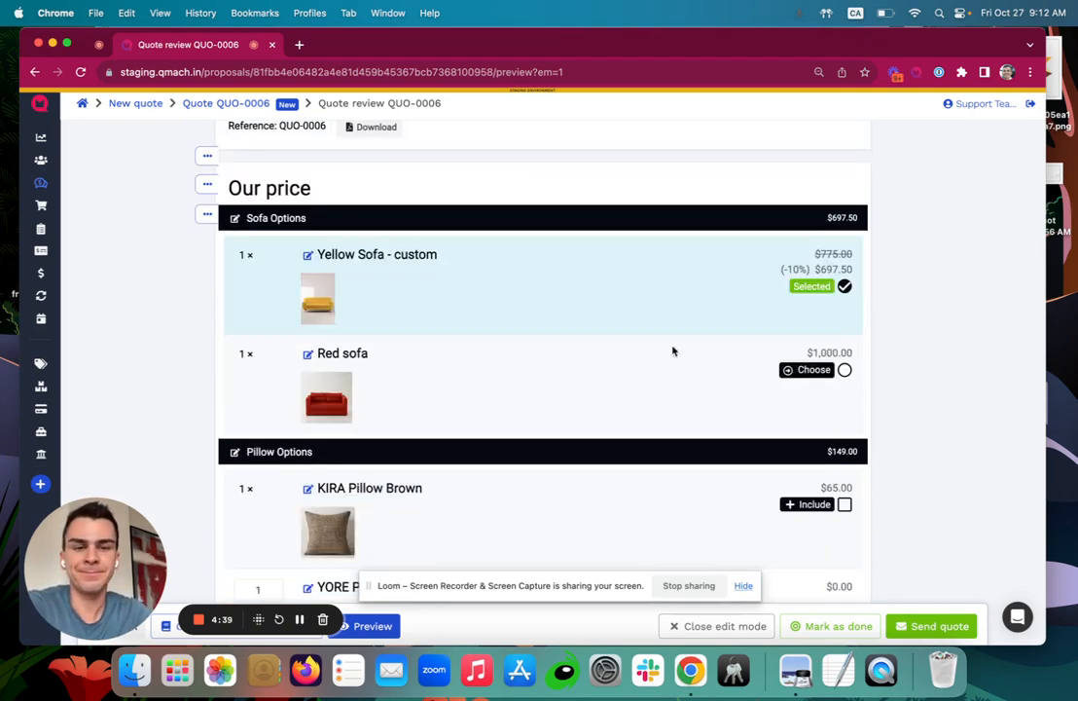
pyautogui.scroll(-15, 762, 297)
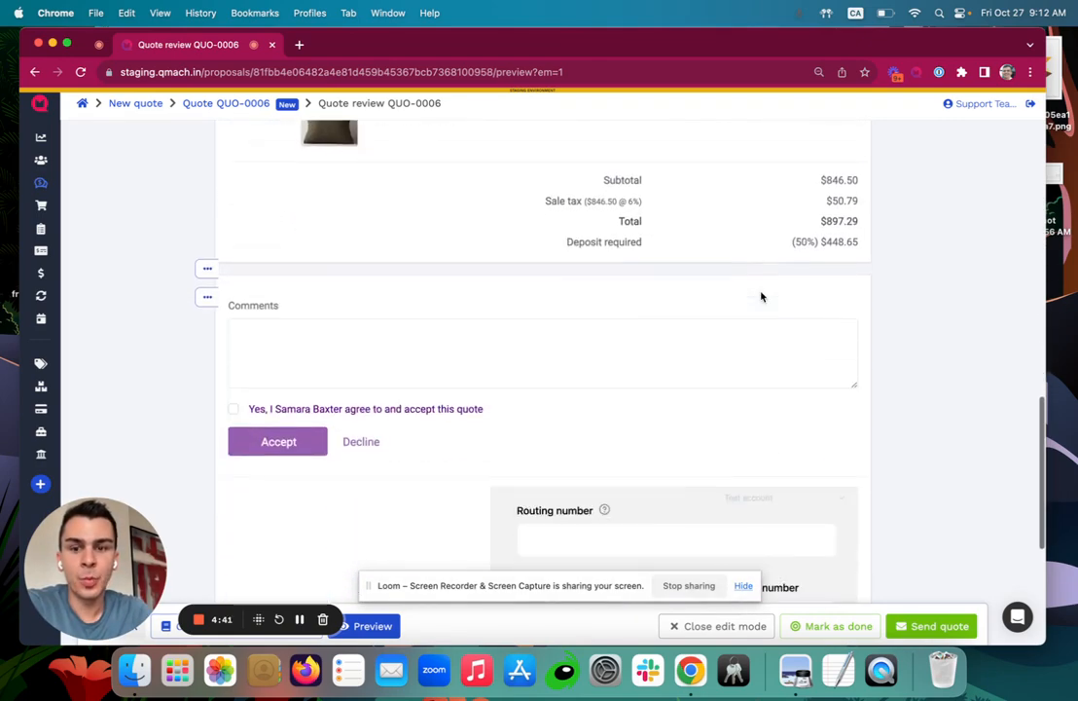
pyautogui.scroll(-3, 761, 292)
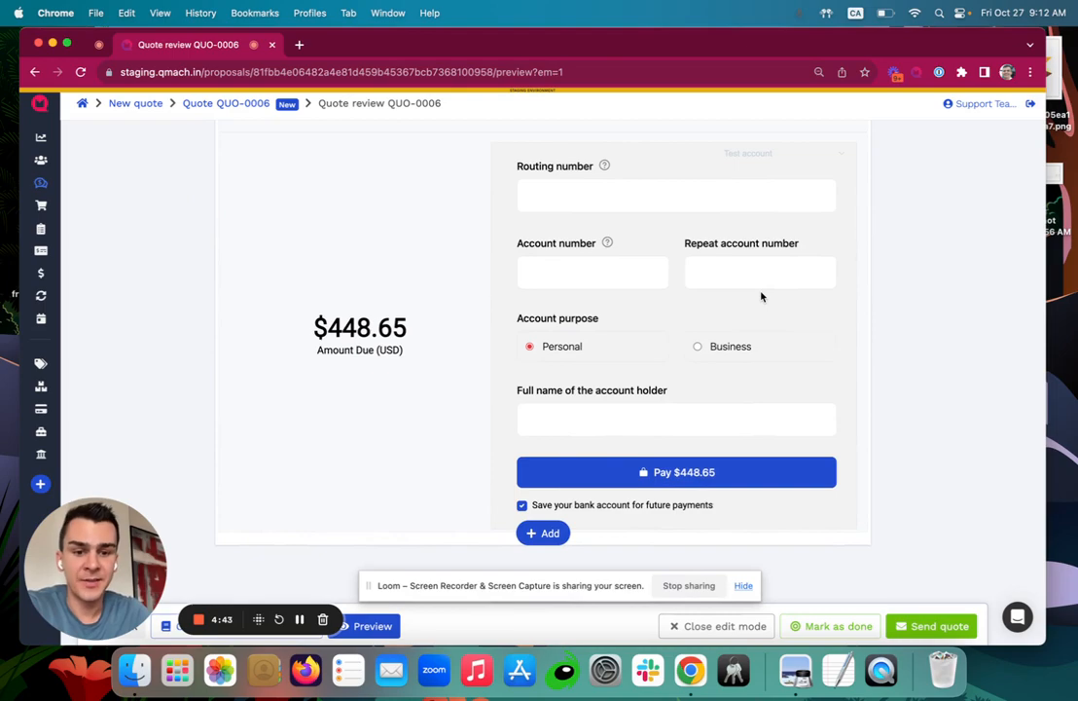
# Email QUO-0006 to the client, then open the client-facing proposal in a new tab.
pyautogui.click(937, 628)
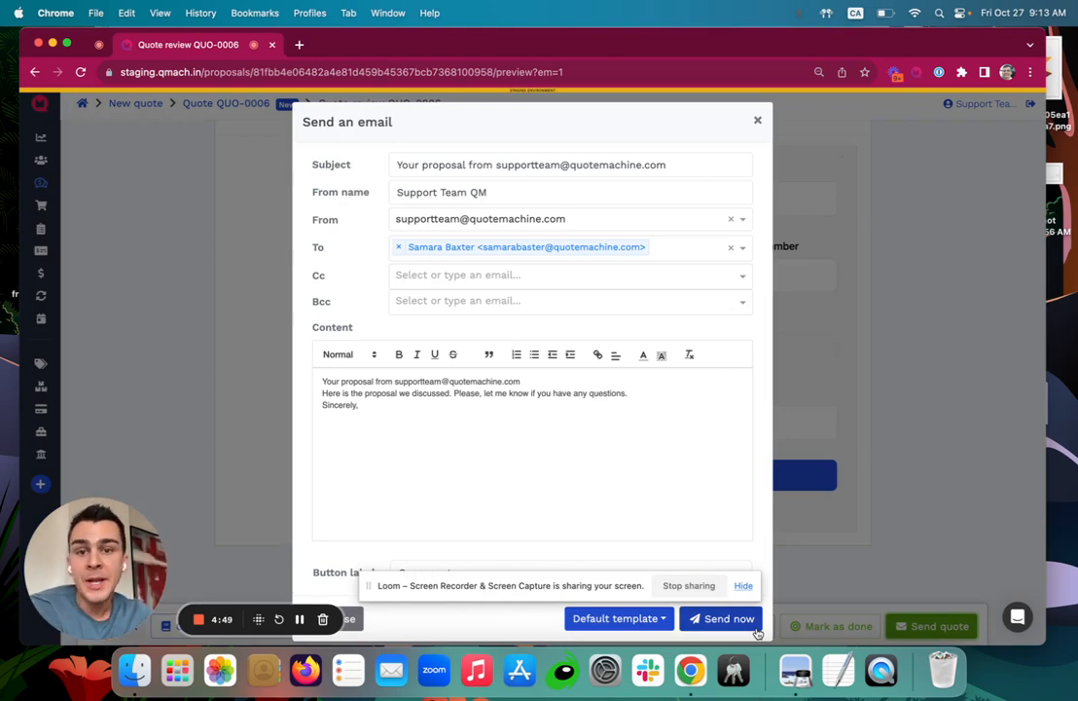
pyautogui.click(756, 626)
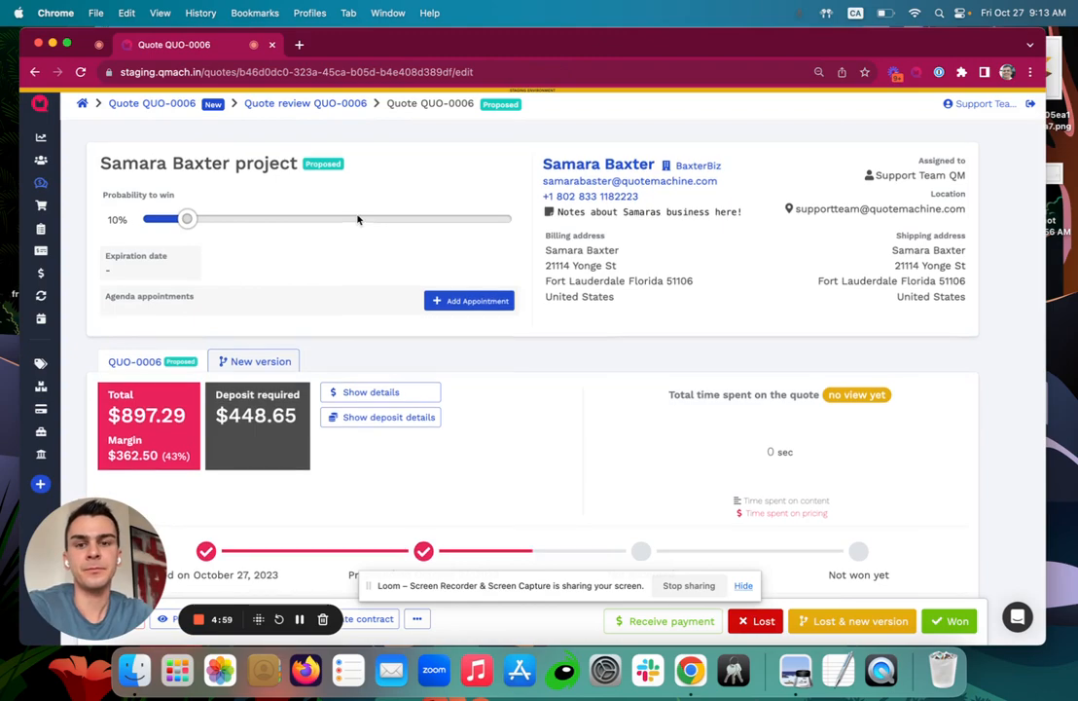
pyautogui.scroll(-3, 357, 219)
pyautogui.scroll(2, 357, 219)
pyautogui.scroll(1, 360, 219)
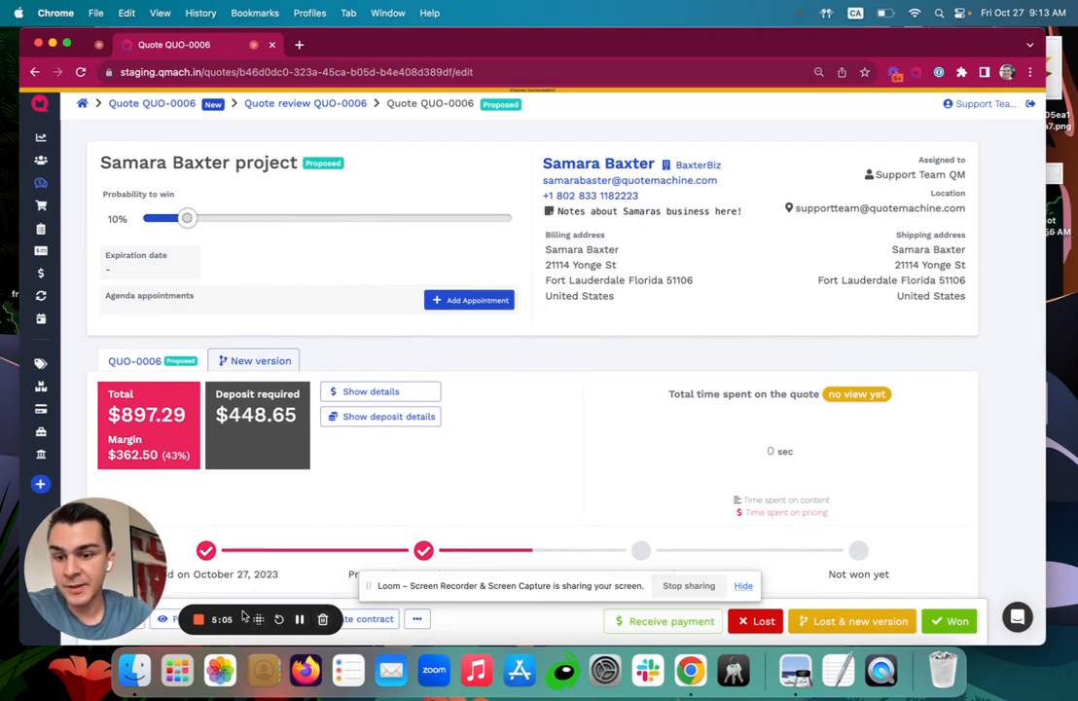
pyautogui.click(266, 620)
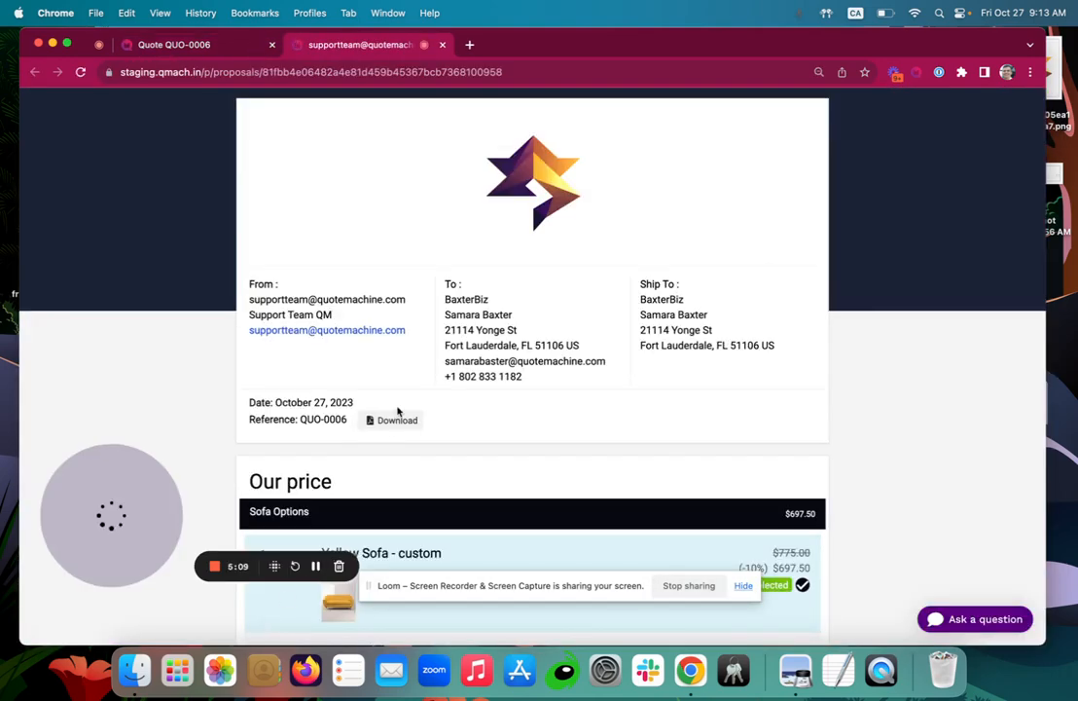
# On the client proposal, choose the Red sofa instead of the Yellow Sofa.
pyautogui.scroll(-1, 147, 328)
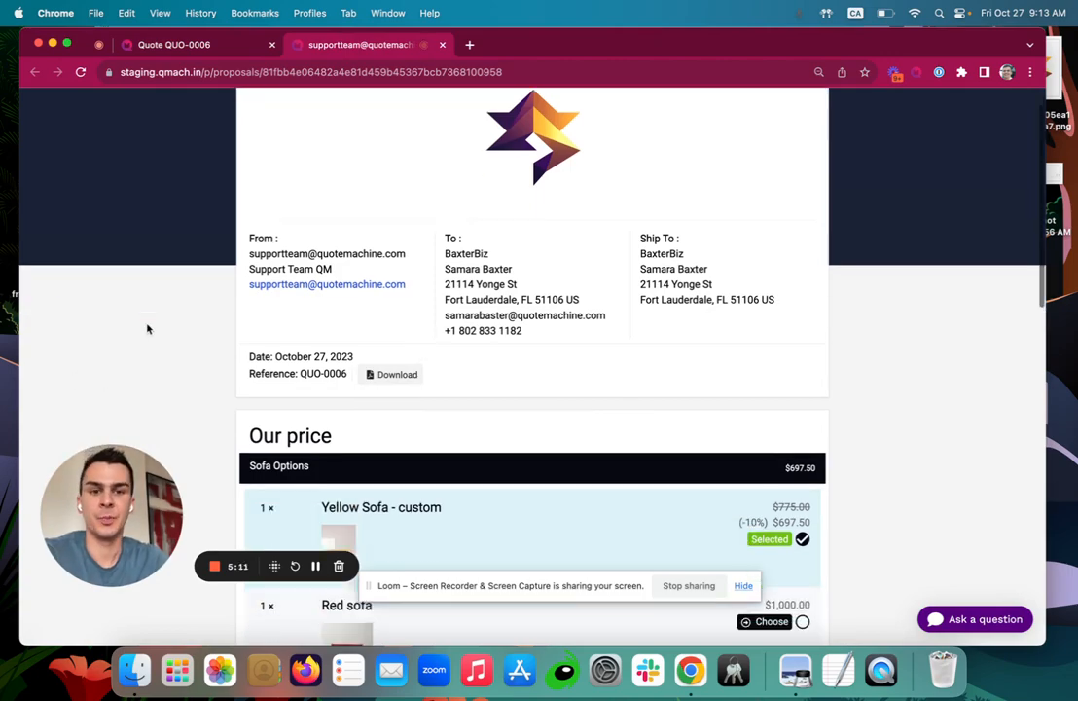
pyautogui.scroll(-4, 147, 328)
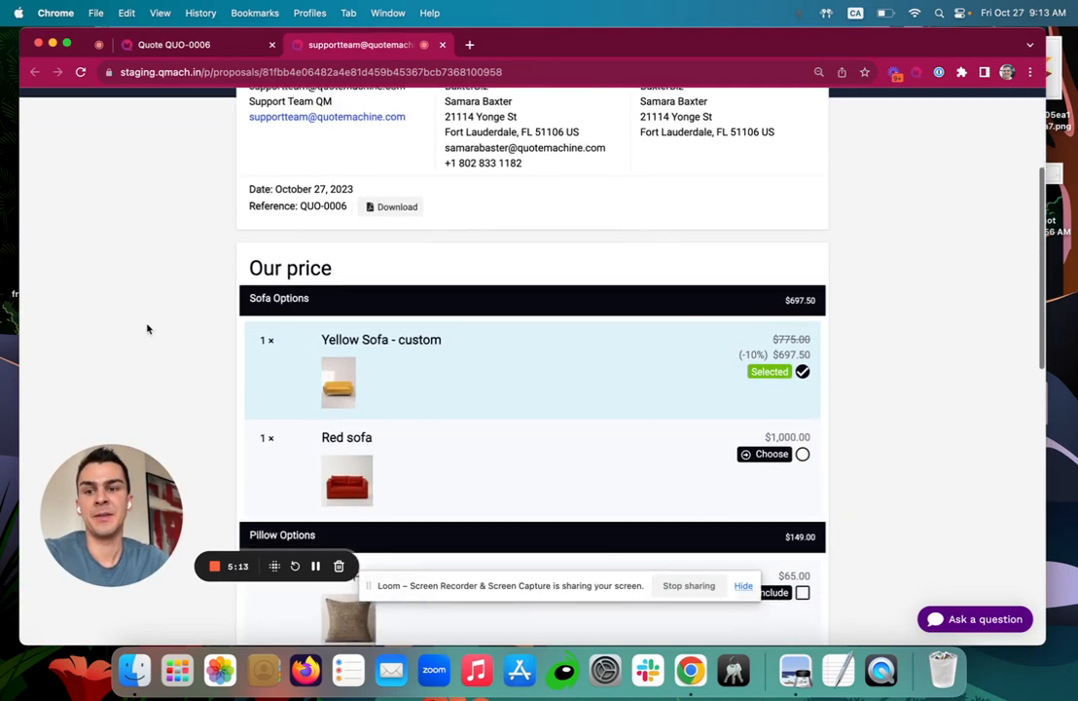
pyautogui.scroll(-1, 147, 328)
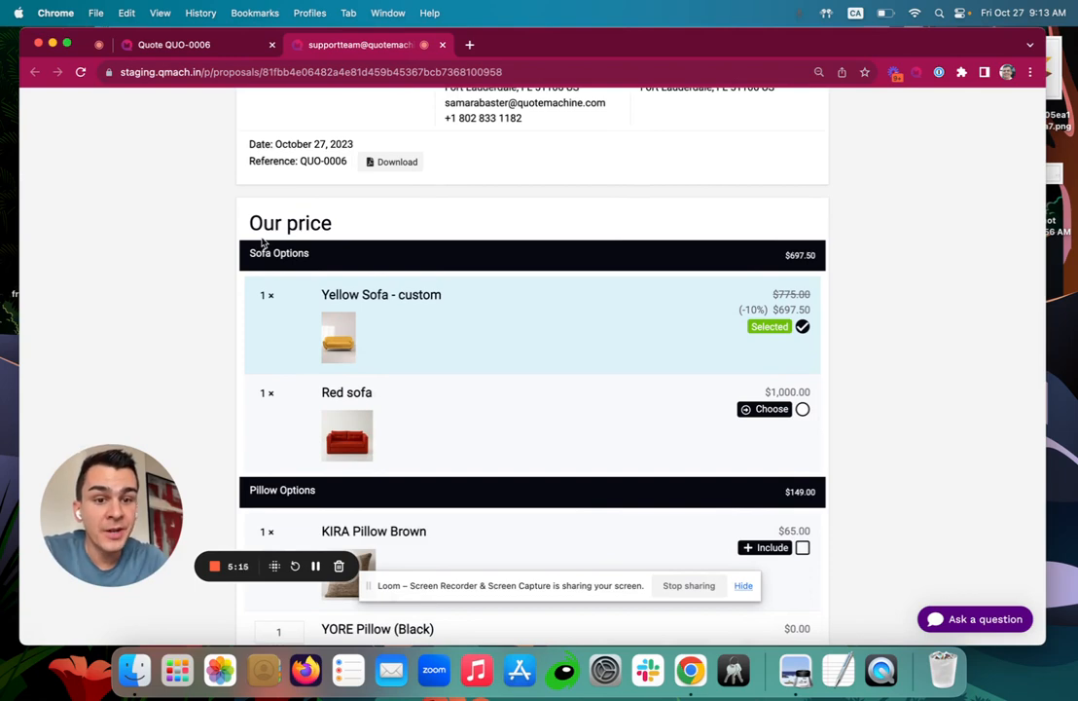
pyautogui.click(802, 409)
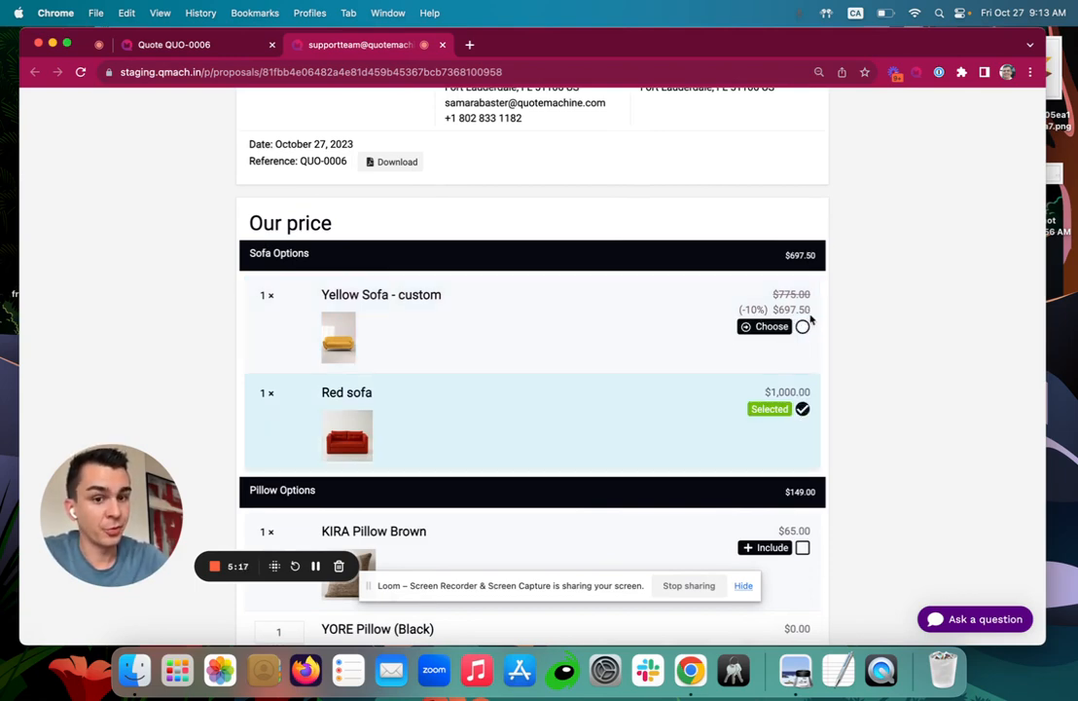
pyautogui.click(802, 326)
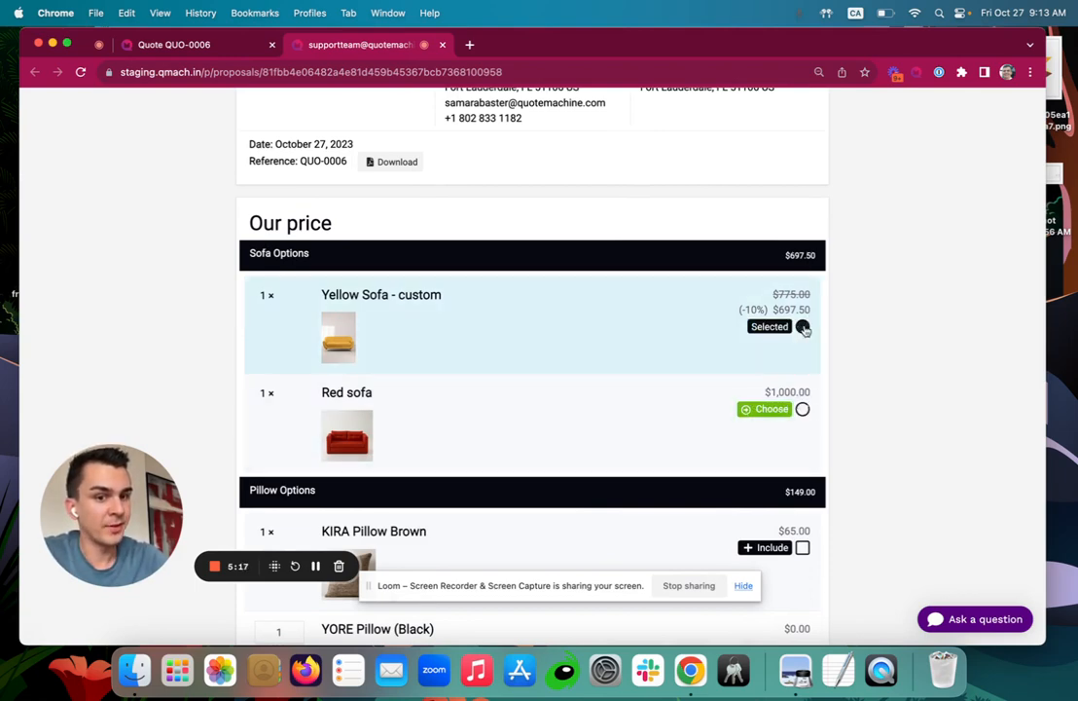
pyautogui.click(802, 410)
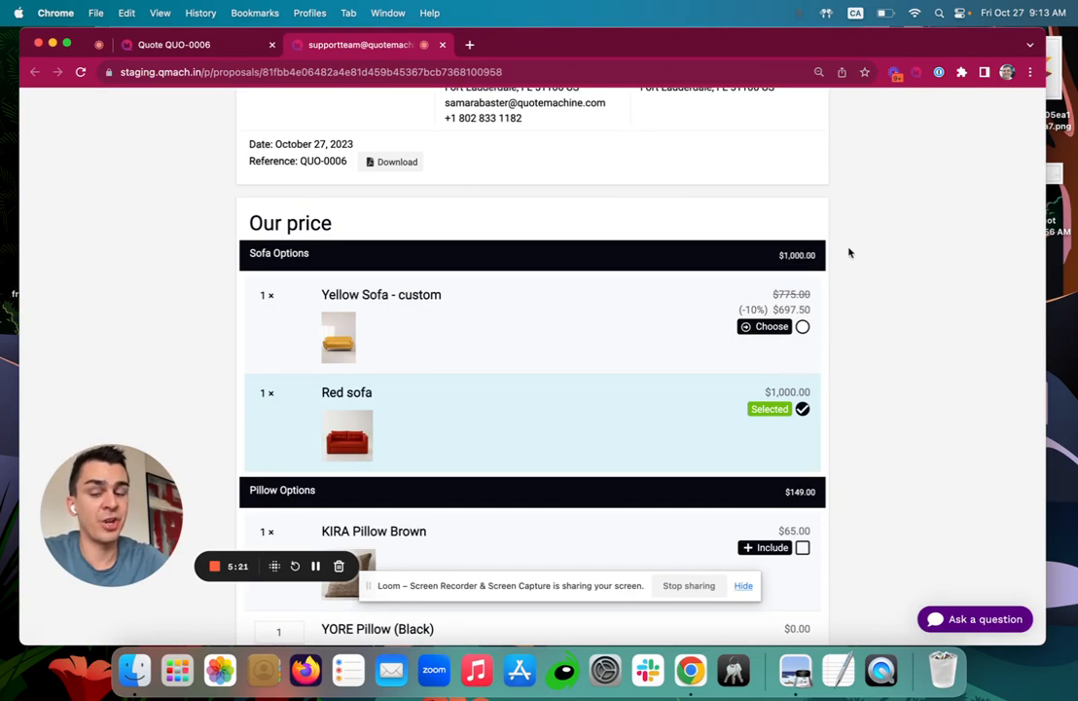
pyautogui.scroll(-1, 848, 251)
pyautogui.scroll(-1, 847, 251)
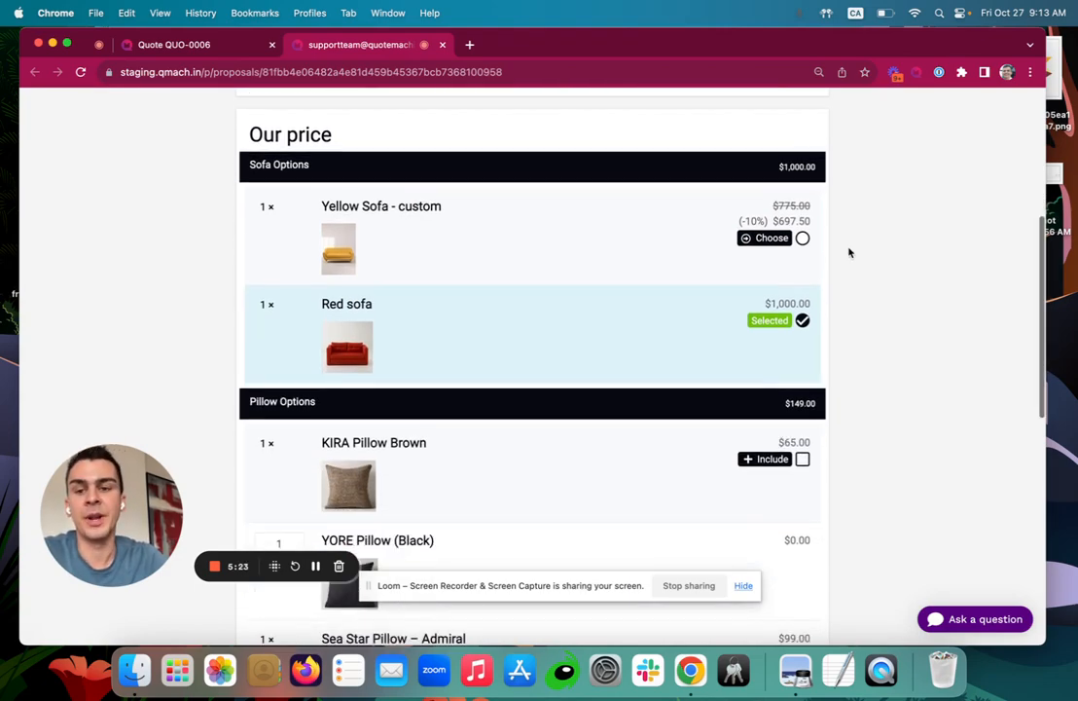
pyautogui.click(352, 340)
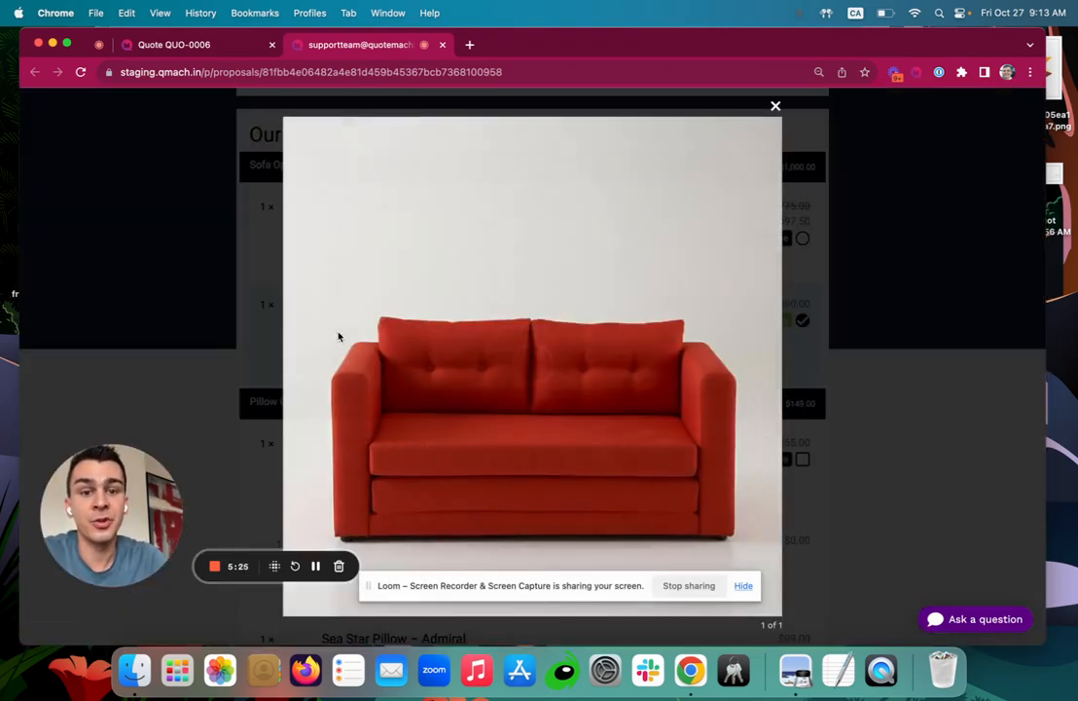
pyautogui.click(775, 107)
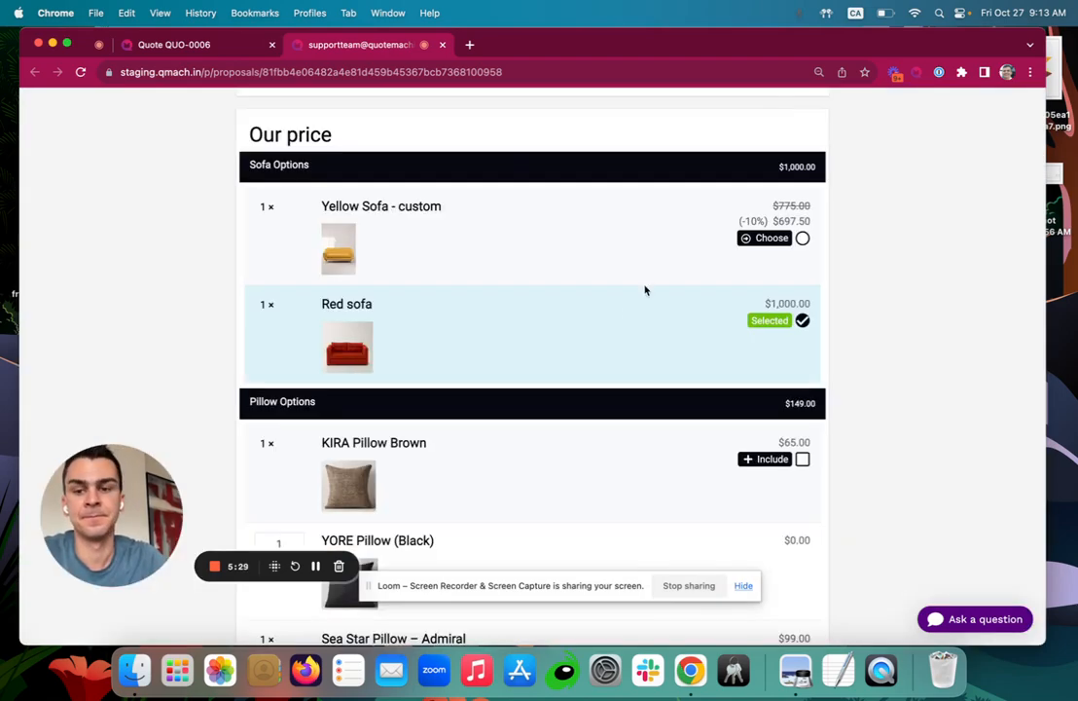
# Add KIRA Pillow Brown and set YORE Pillow (Black) to 4, reaching a $1,286.84 total.
pyautogui.scroll(-3, 627, 312)
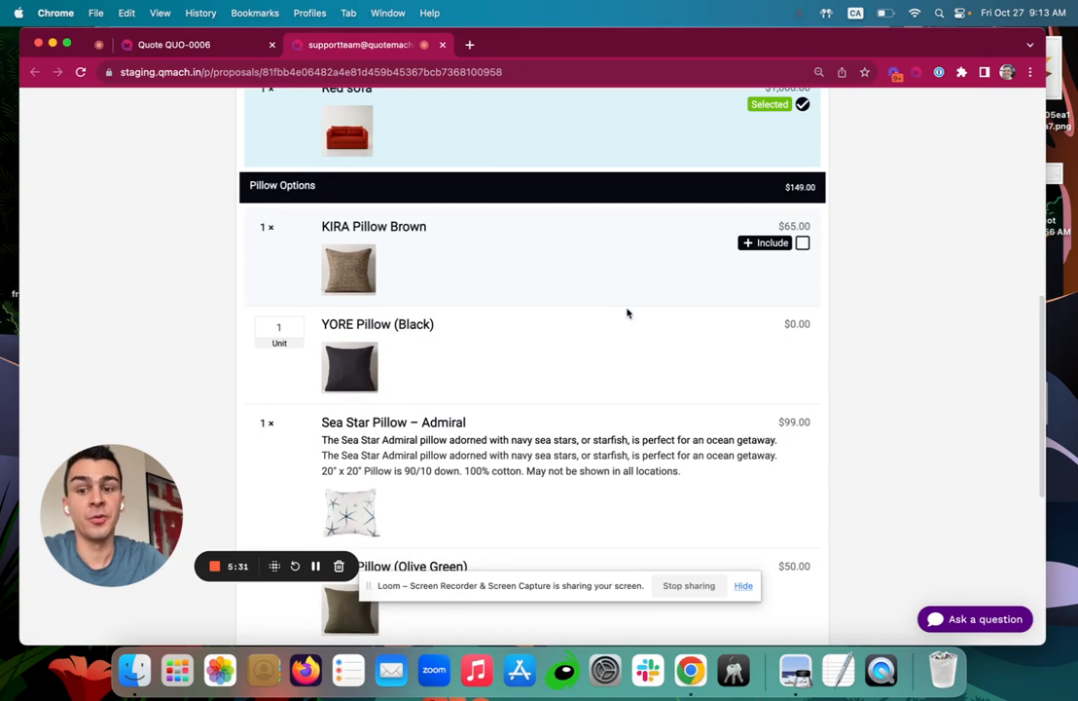
pyautogui.click(801, 242)
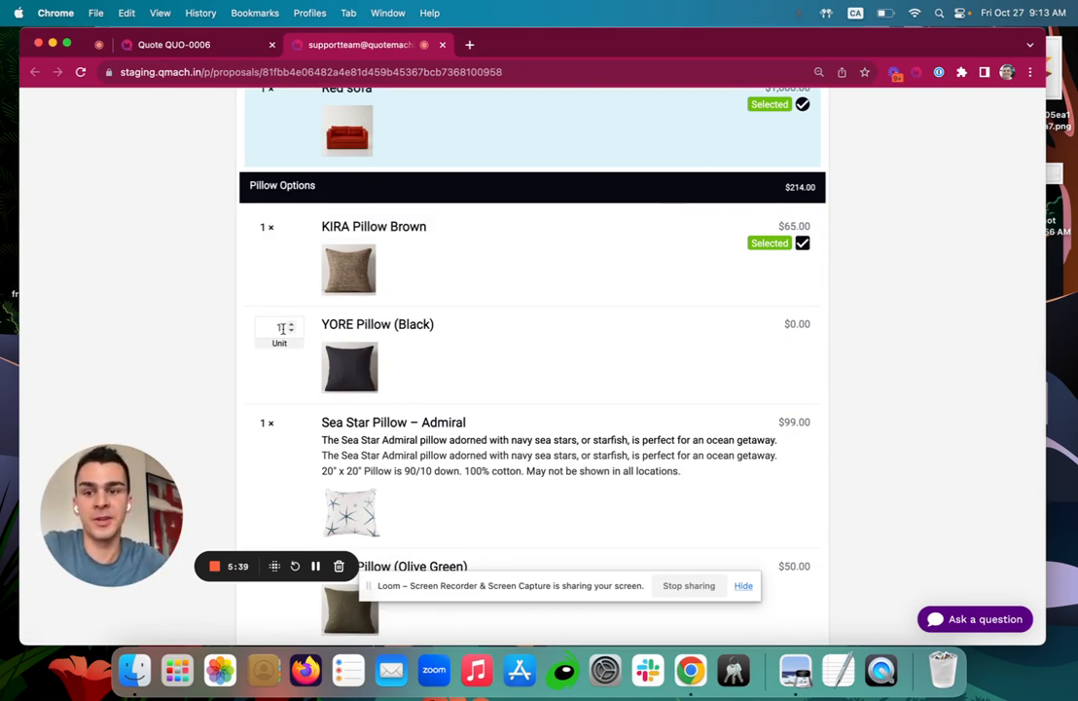
pyautogui.doubleClick(290, 326)
pyautogui.click(209, 284)
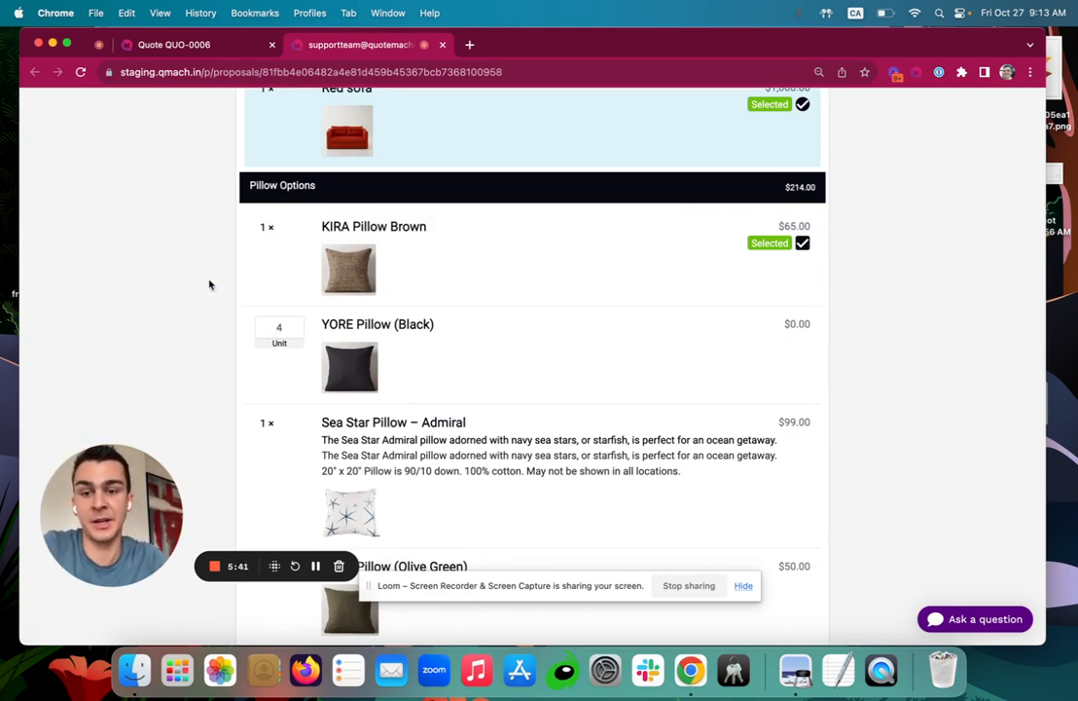
pyautogui.scroll(1, 291, 316)
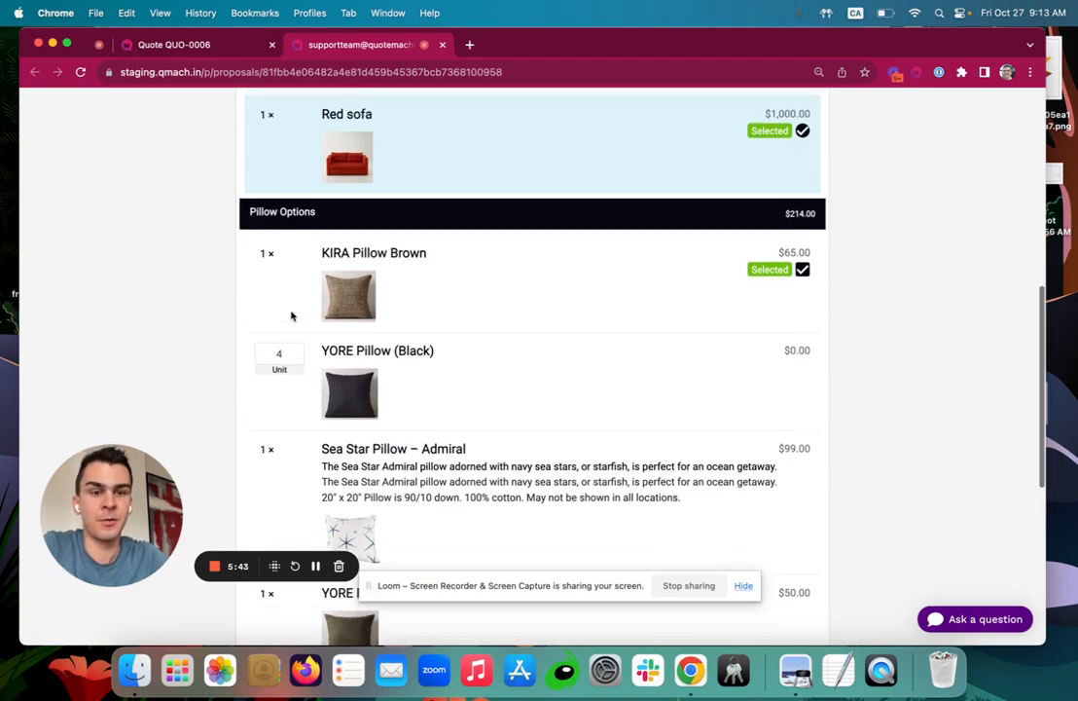
pyautogui.scroll(-2, 312, 306)
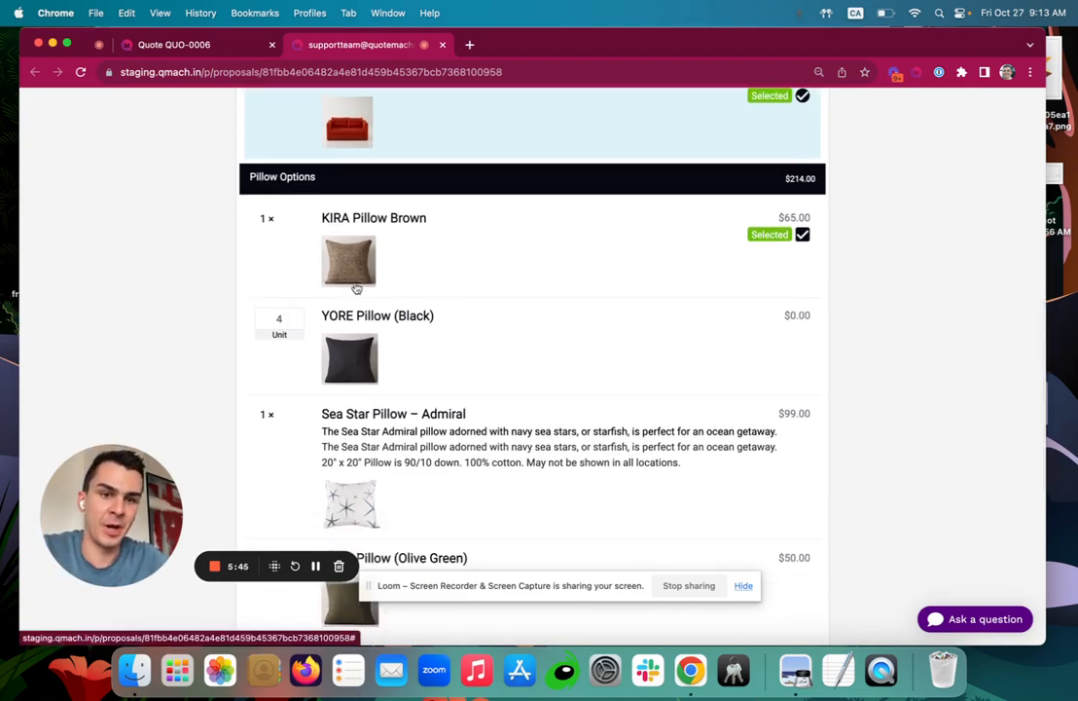
pyautogui.scroll(-5, 356, 289)
pyautogui.scroll(-3, 357, 286)
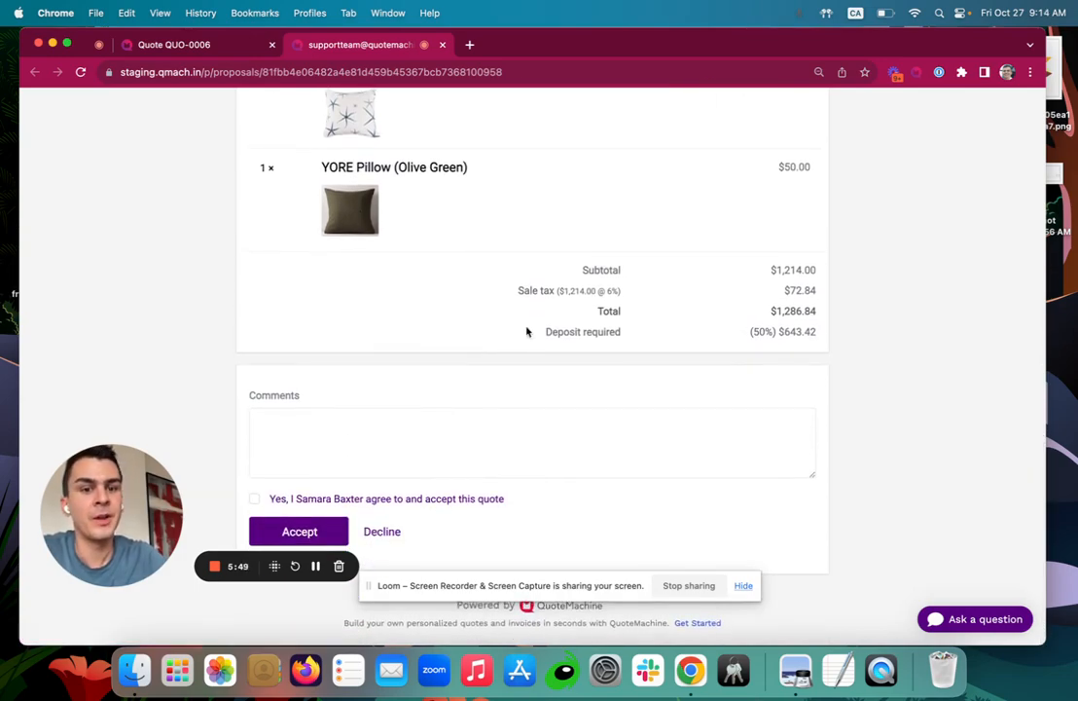
pyautogui.moveTo(526, 332); pyautogui.dragTo(844, 344)
pyautogui.scroll(2, 845, 345)
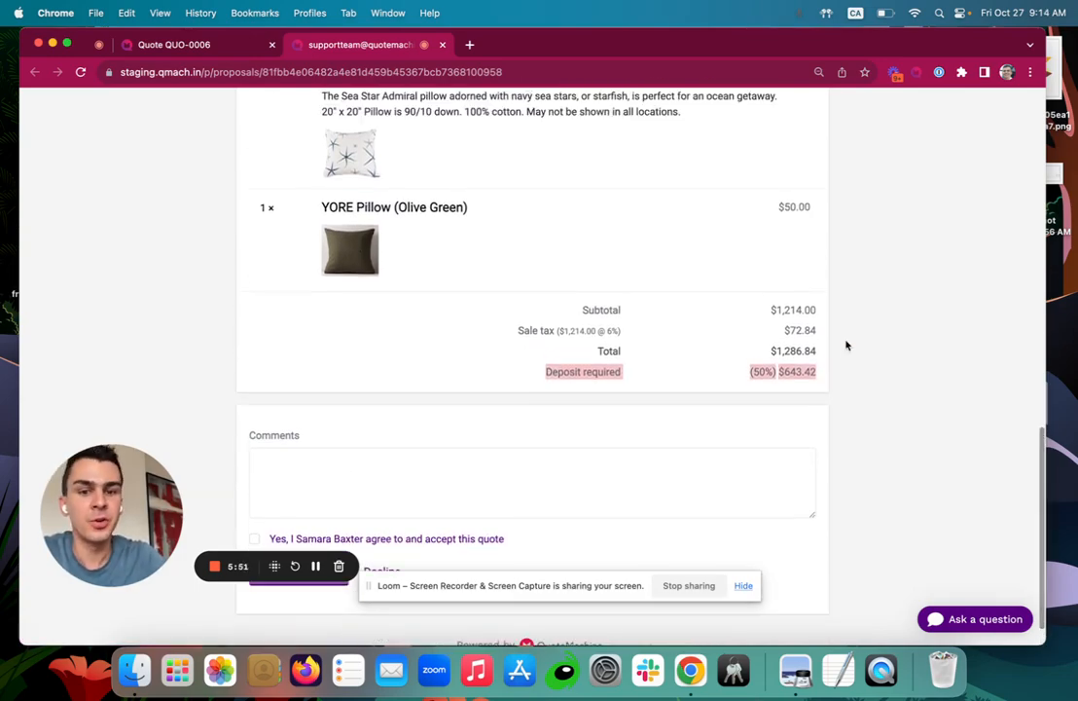
pyautogui.scroll(-2, 846, 345)
# Accept the proposal as the customer and confirm a drawn signature.
pyautogui.click(892, 309)
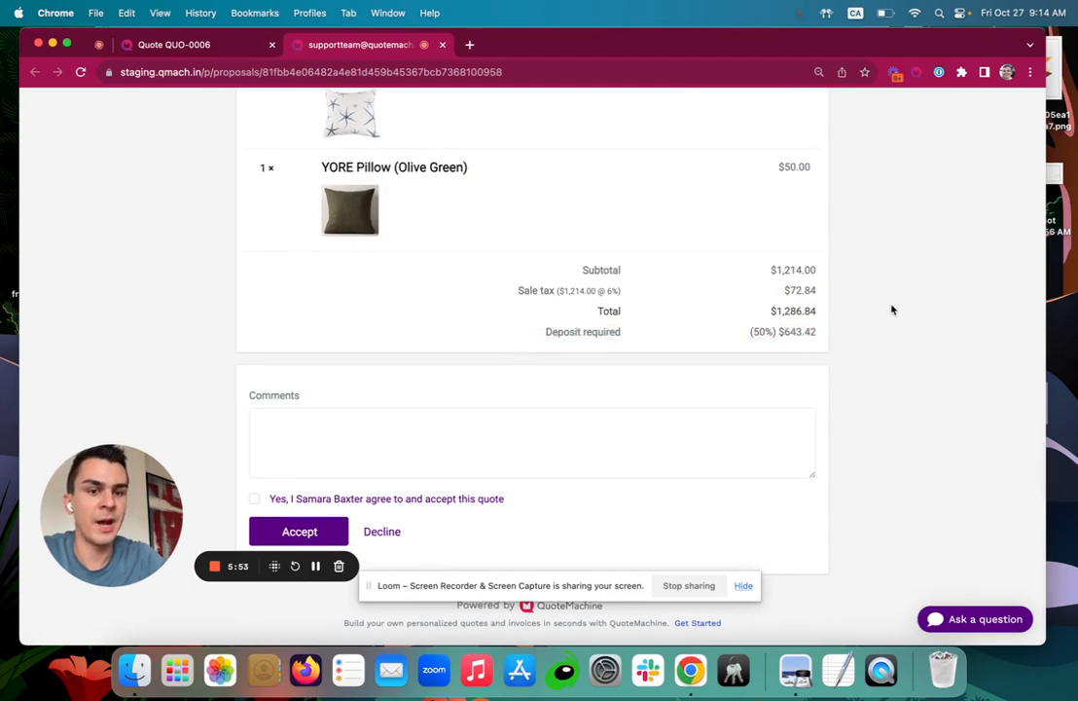
pyautogui.click(255, 499)
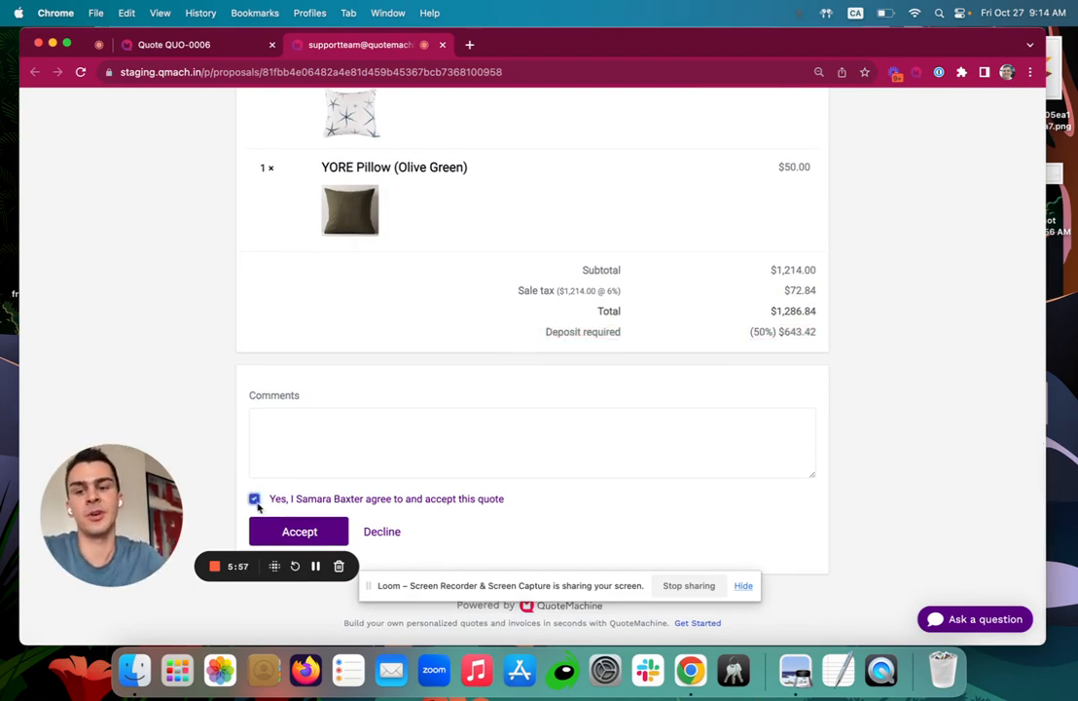
pyautogui.click(265, 533)
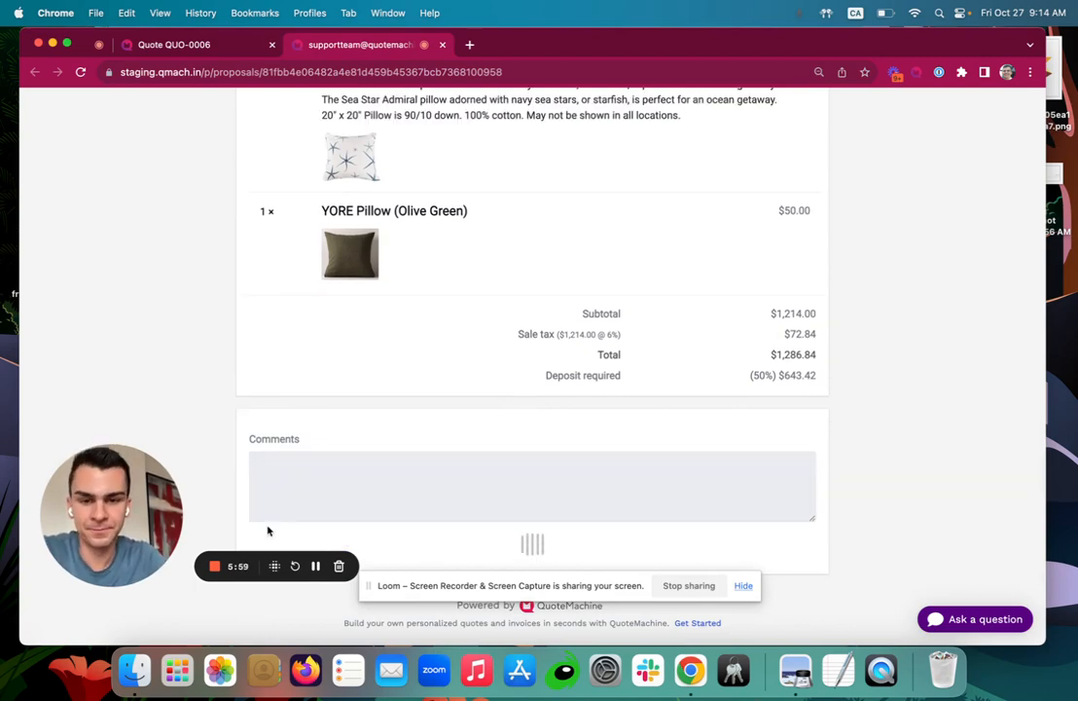
pyautogui.scroll(-2, 267, 529)
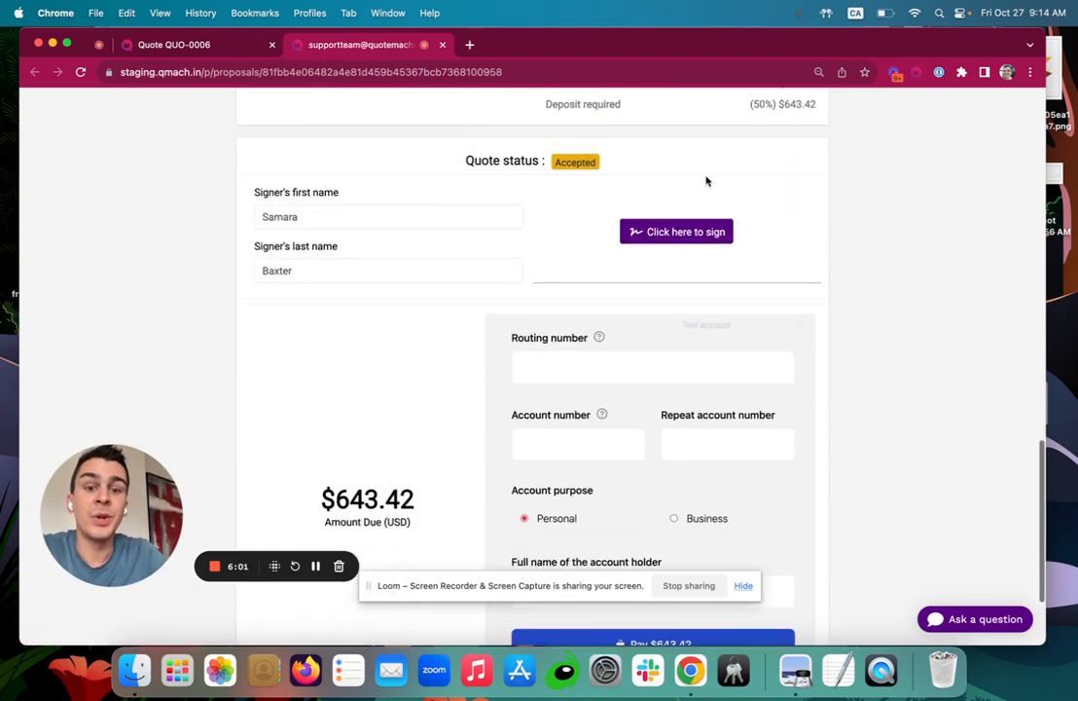
pyautogui.click(673, 232)
pyautogui.moveTo(450, 182); pyautogui.dragTo(642, 261)
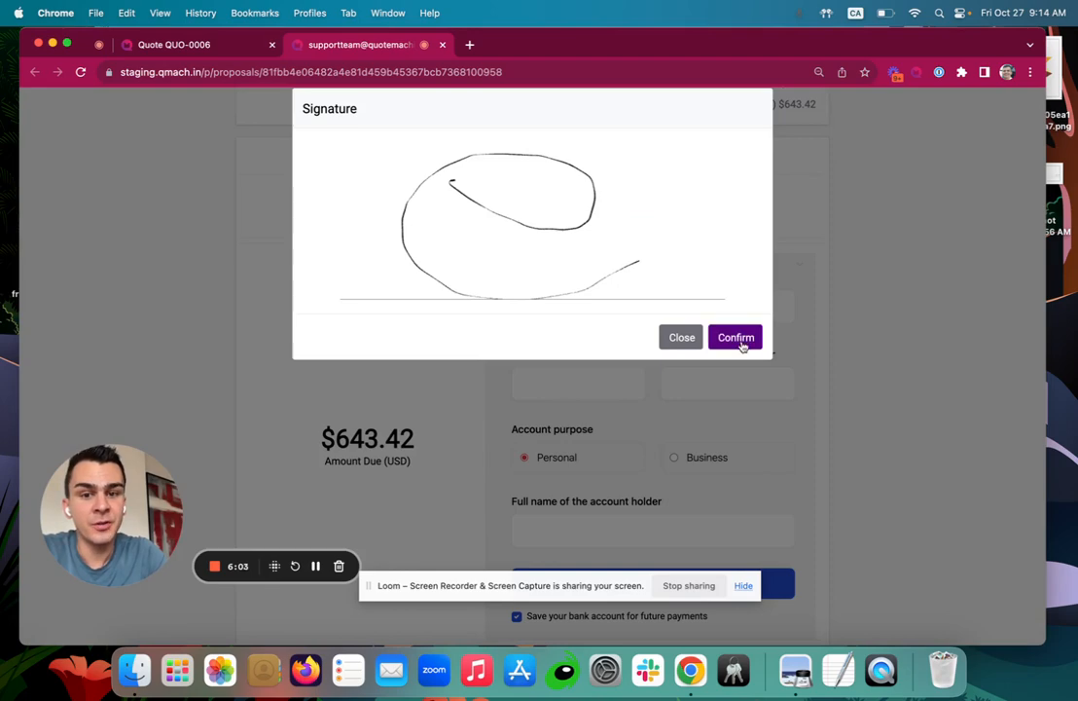
pyautogui.click(738, 338)
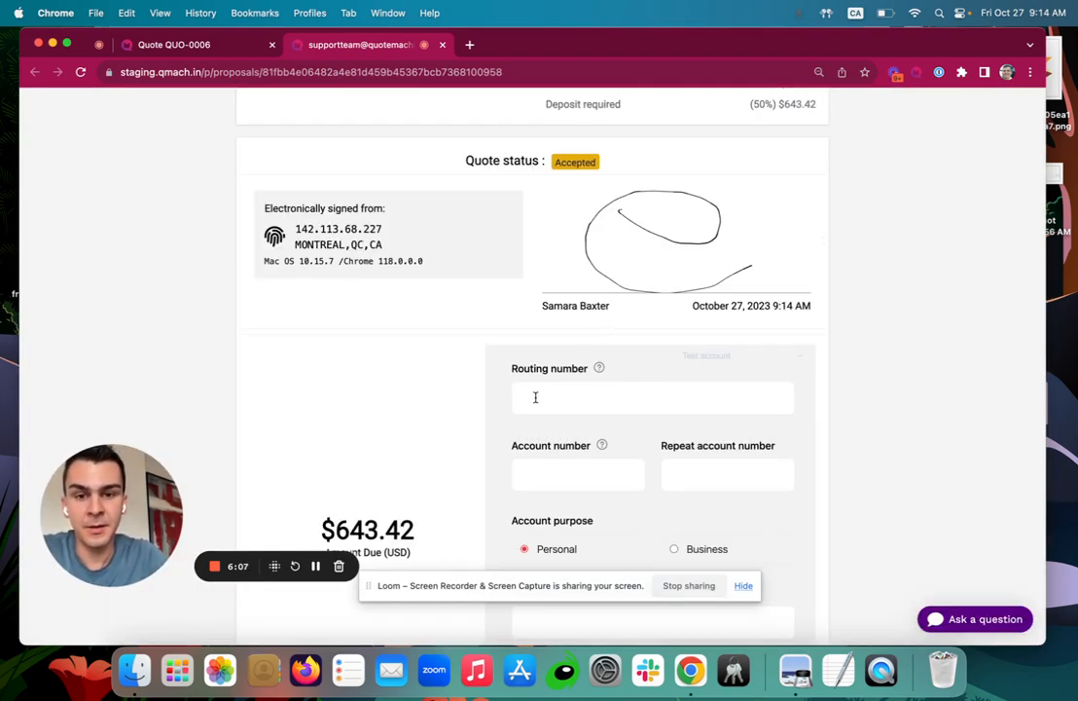
# Return to the internal QUO-0006 quote page, still Proposed at $897.29.
pyautogui.scroll(-1, 536, 397)
pyautogui.scroll(-2, 570, 346)
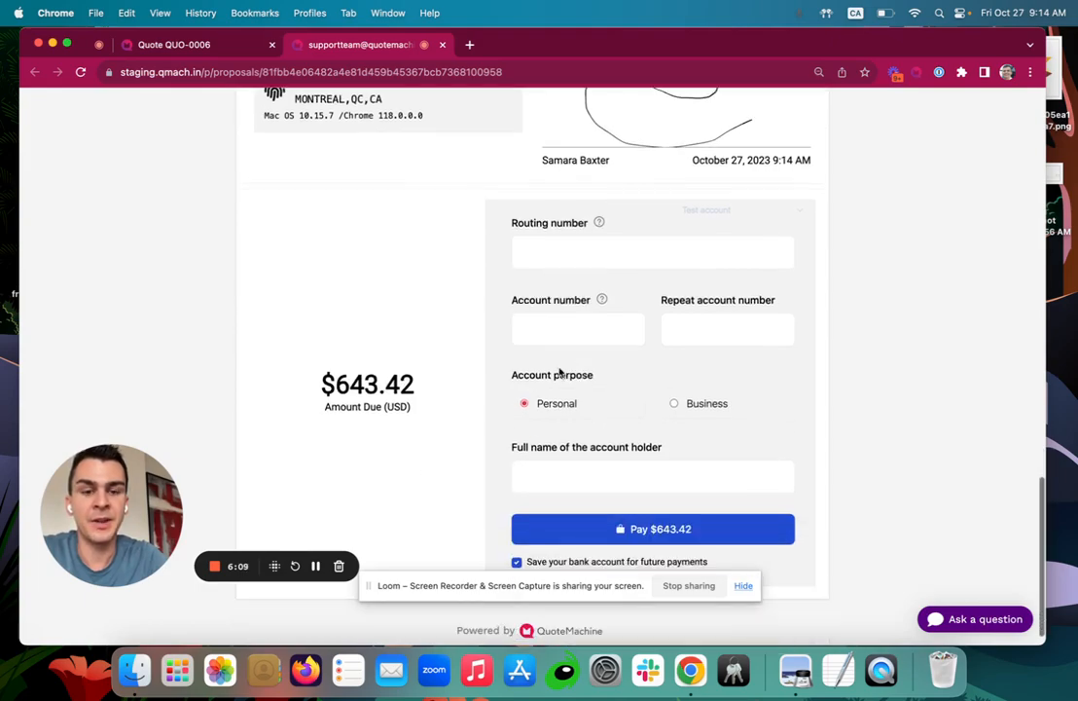
pyautogui.scroll(-1, 559, 370)
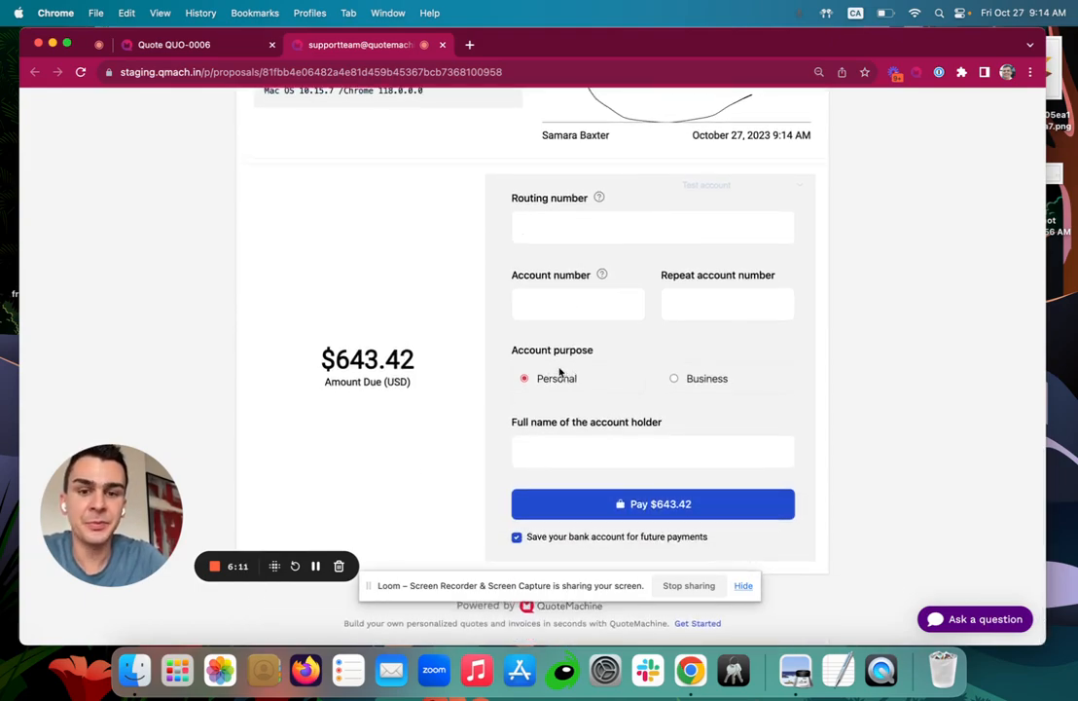
pyautogui.scroll(1, 559, 371)
pyautogui.scroll(-1, 559, 371)
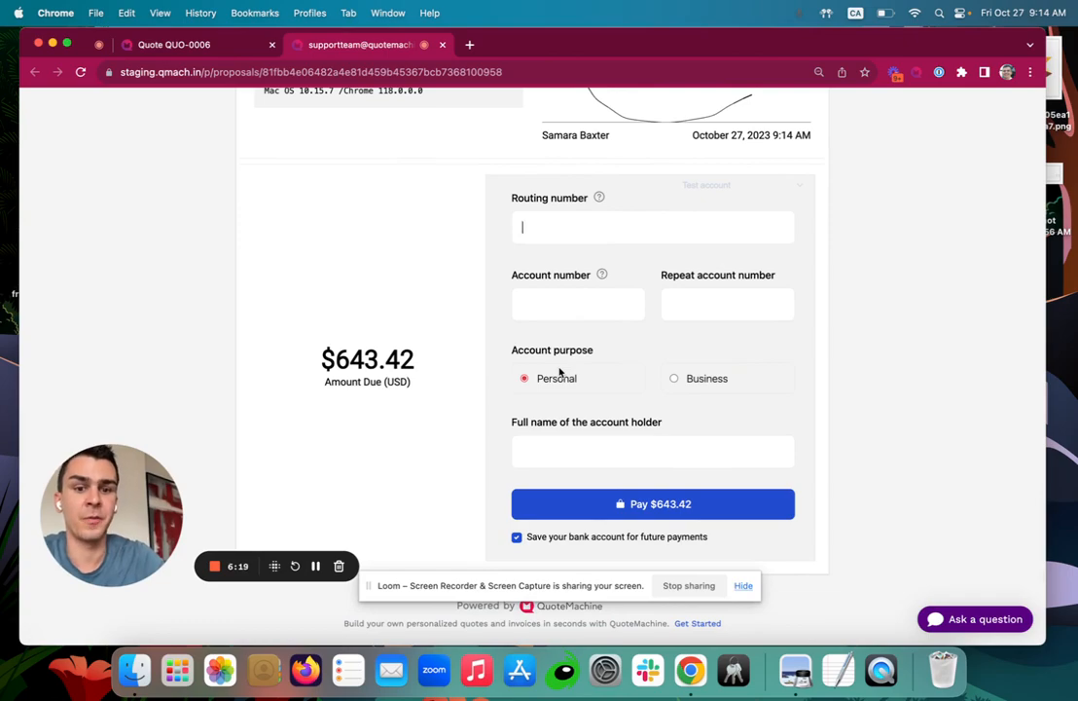
pyautogui.scroll(4, 690, 228)
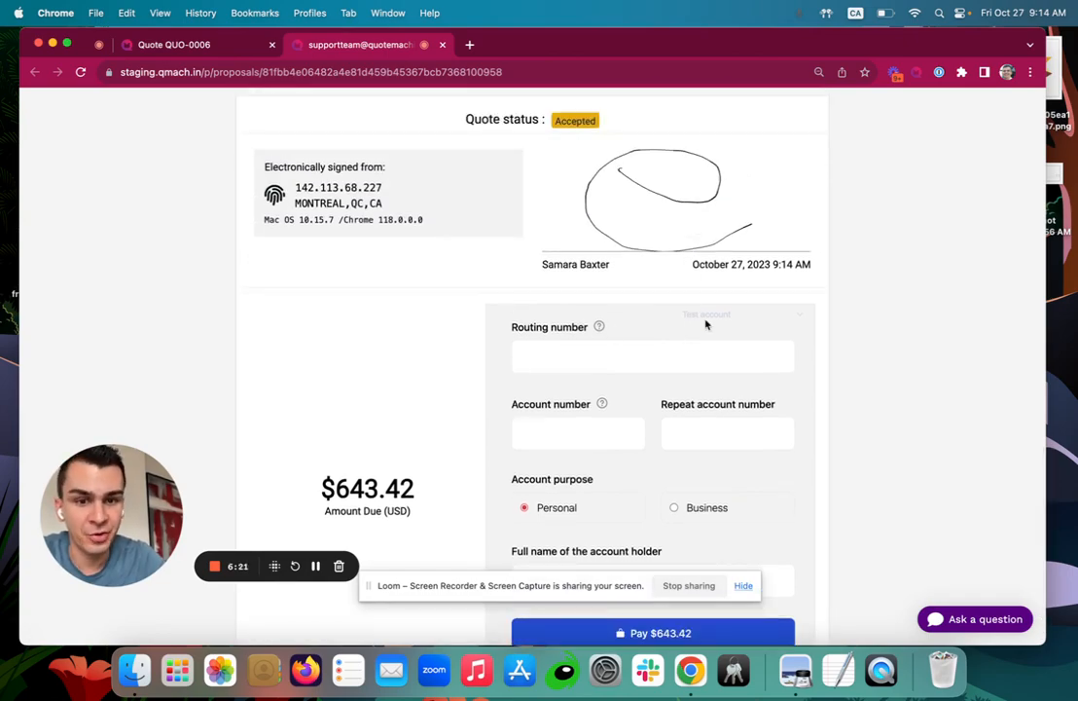
pyautogui.scroll(-4, 525, 327)
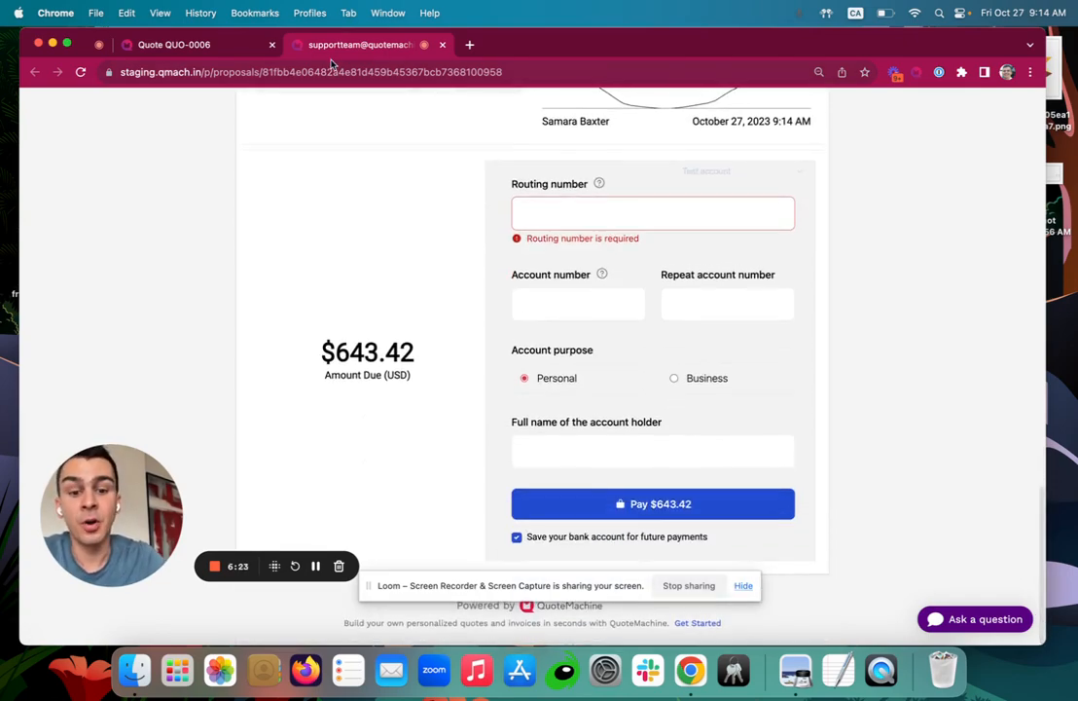
pyautogui.click(207, 47)
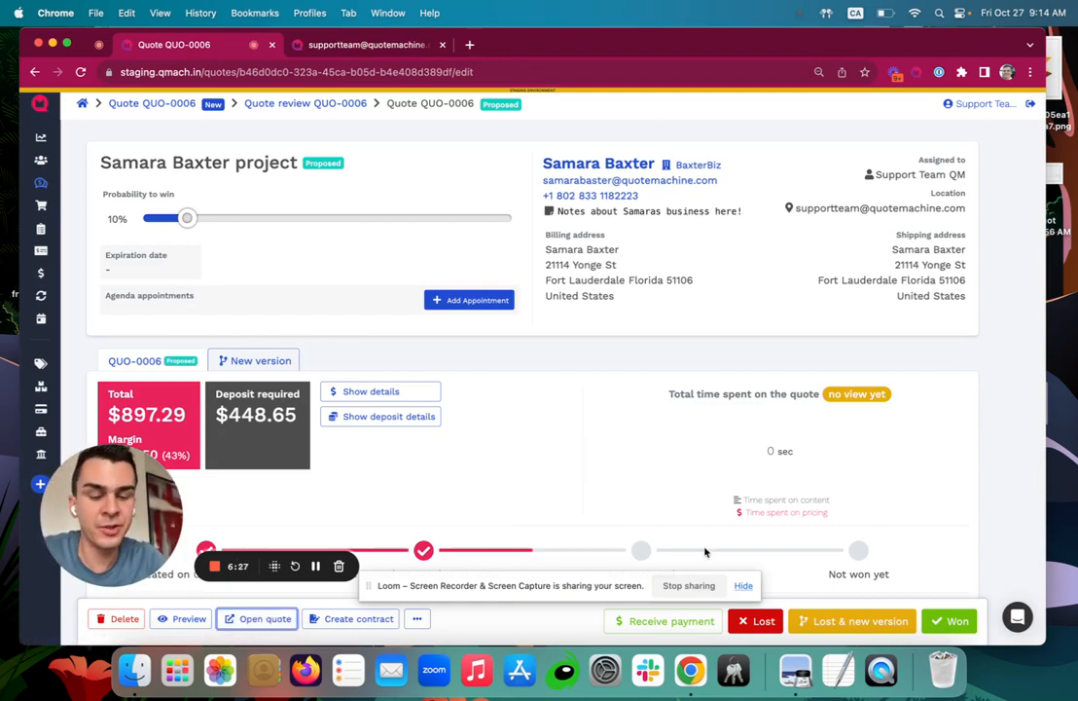
# Apply a $448.65 Check payment to QUO-0006 and reload the quote page.
pyautogui.click(648, 623)
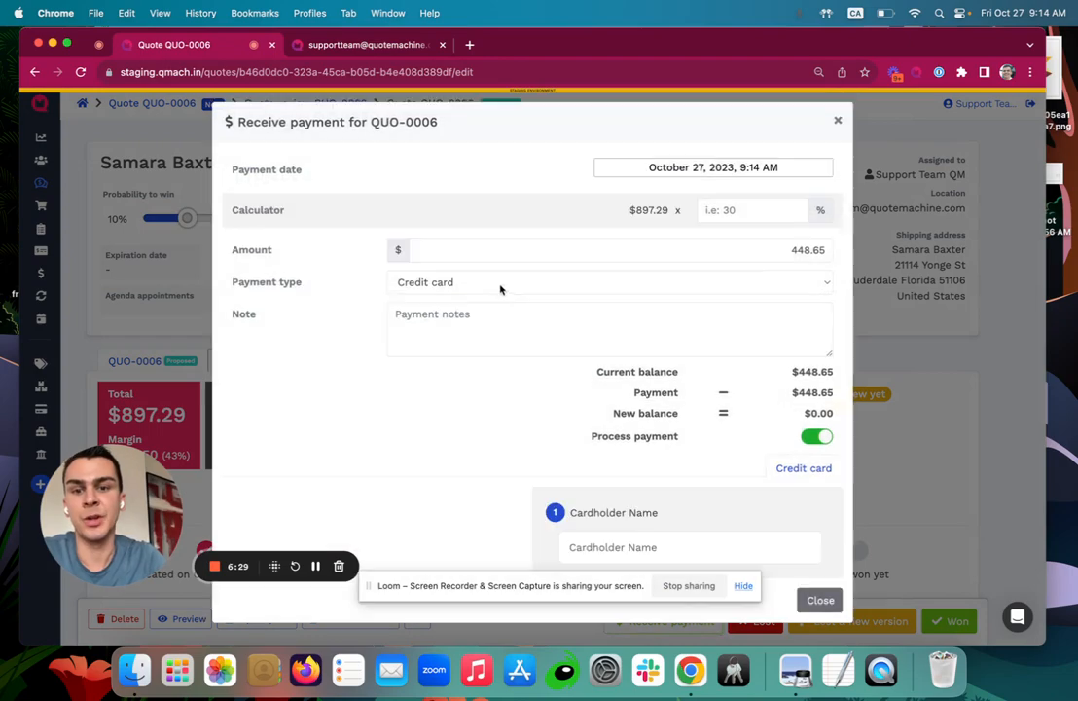
pyautogui.click(494, 282)
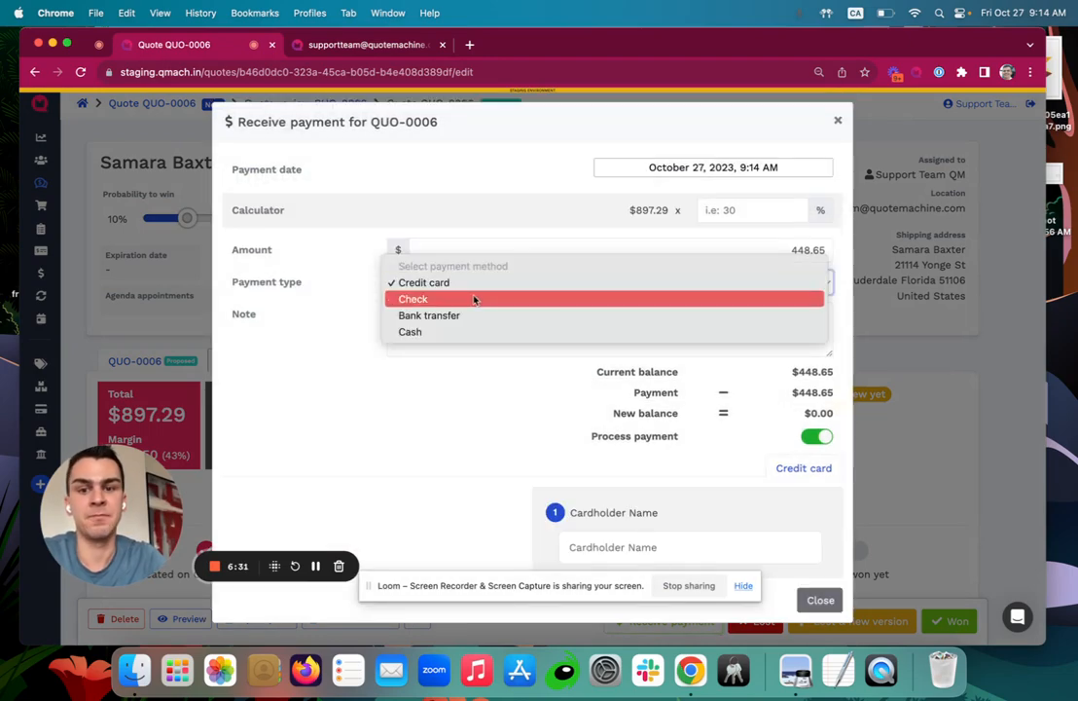
pyautogui.click(474, 299)
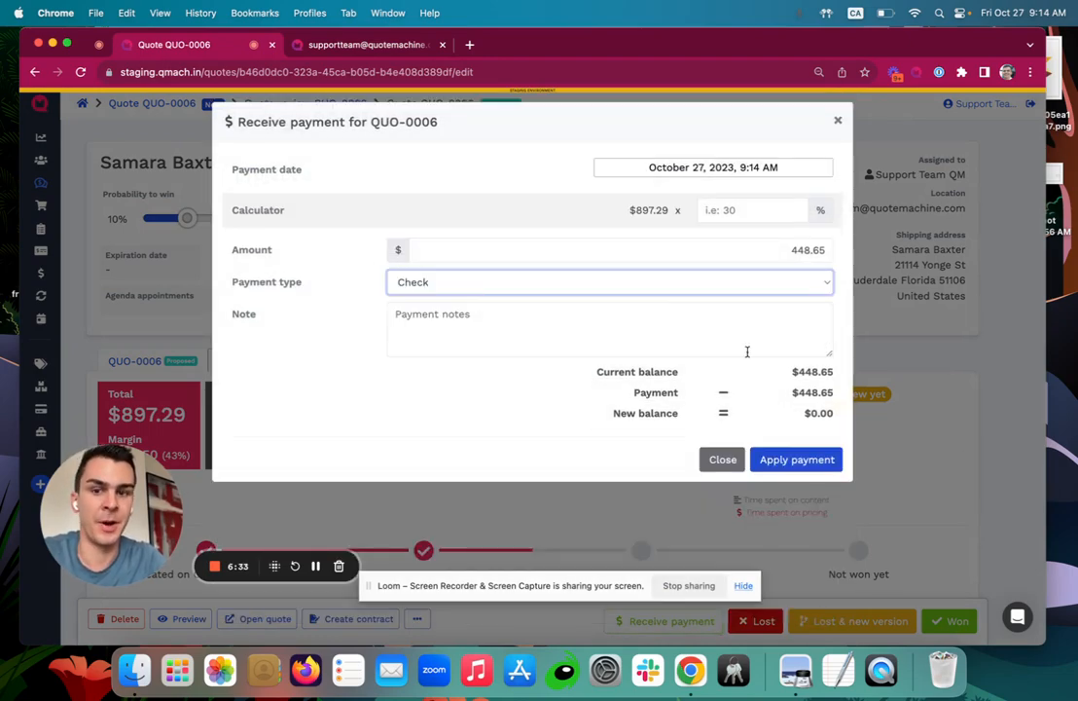
pyautogui.click(798, 466)
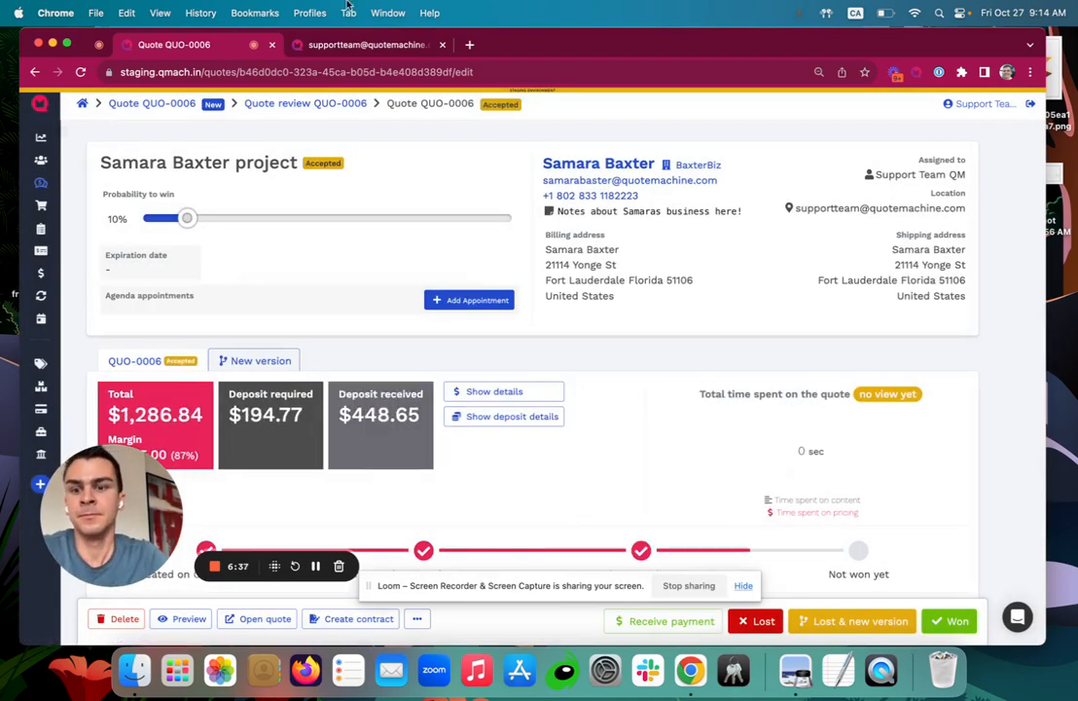
pyautogui.click(82, 71)
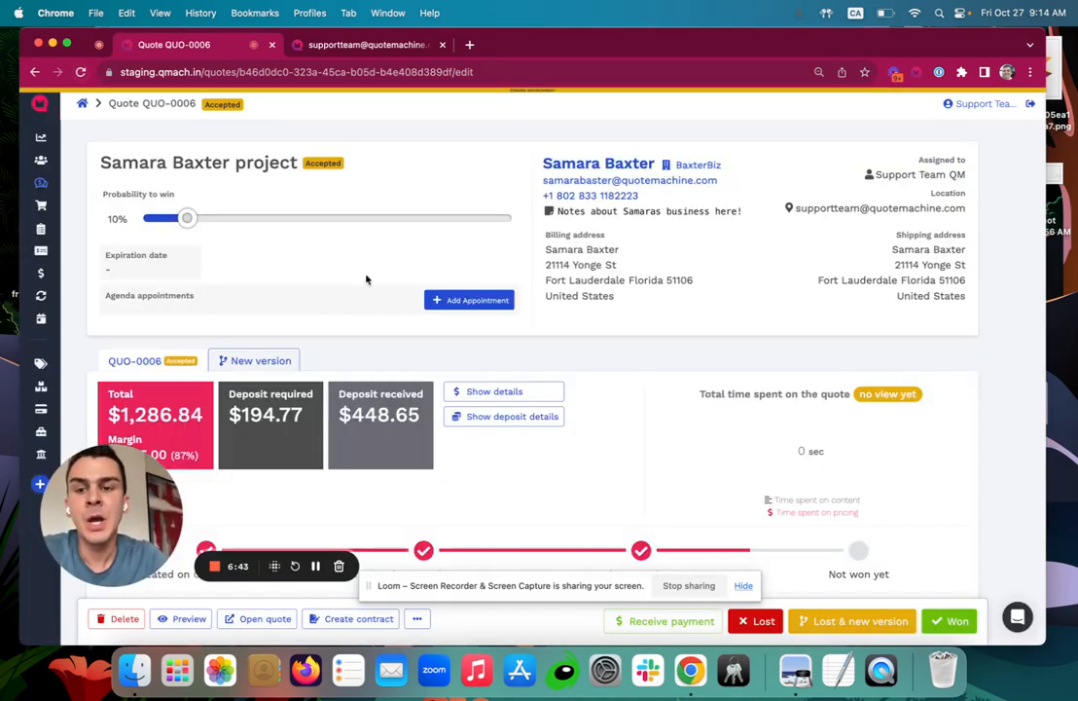
pyautogui.scroll(-10, 705, 340)
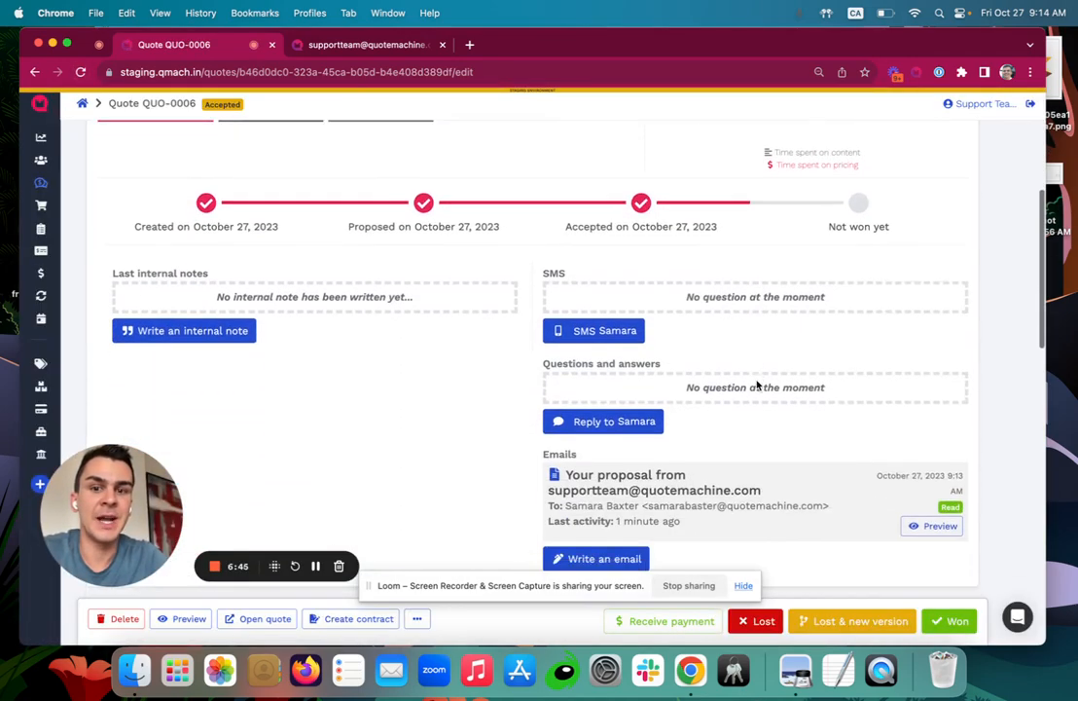
pyautogui.scroll(-1, 757, 384)
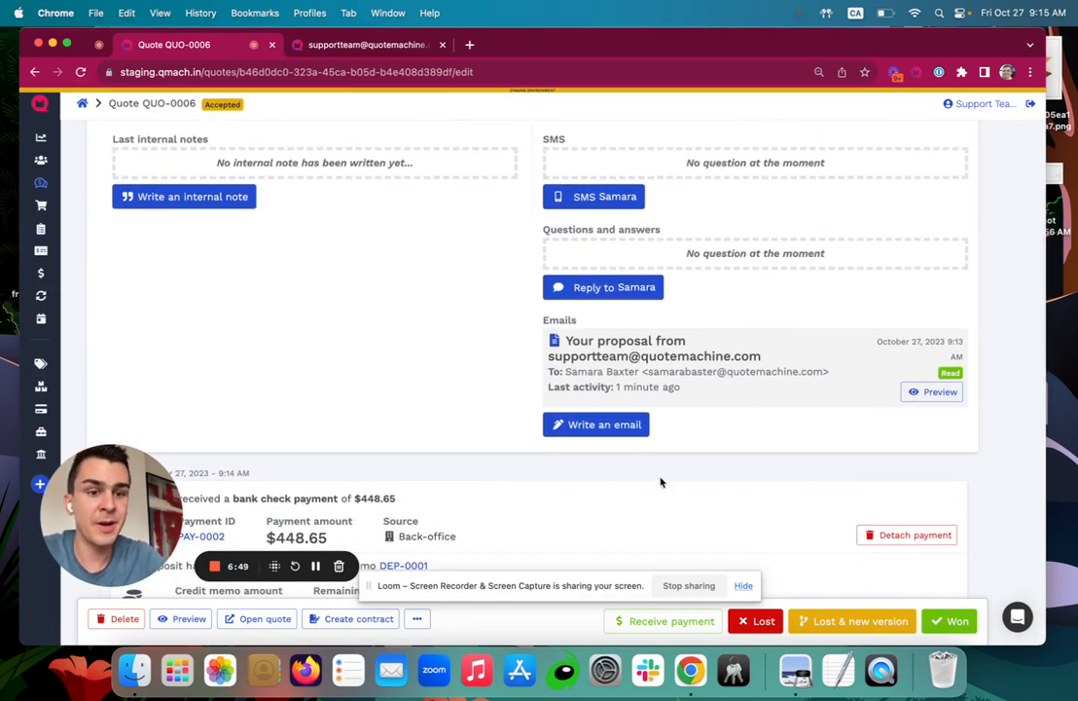
pyautogui.scroll(-1, 958, 355)
pyautogui.scroll(2, 961, 359)
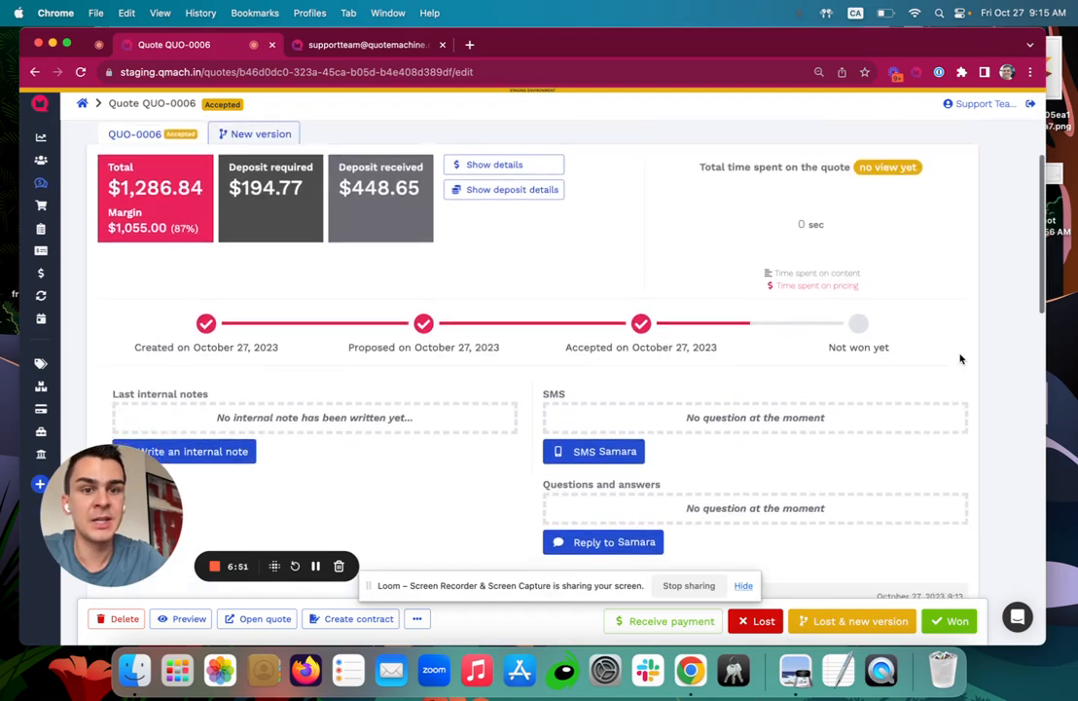
pyautogui.scroll(-10, 960, 359)
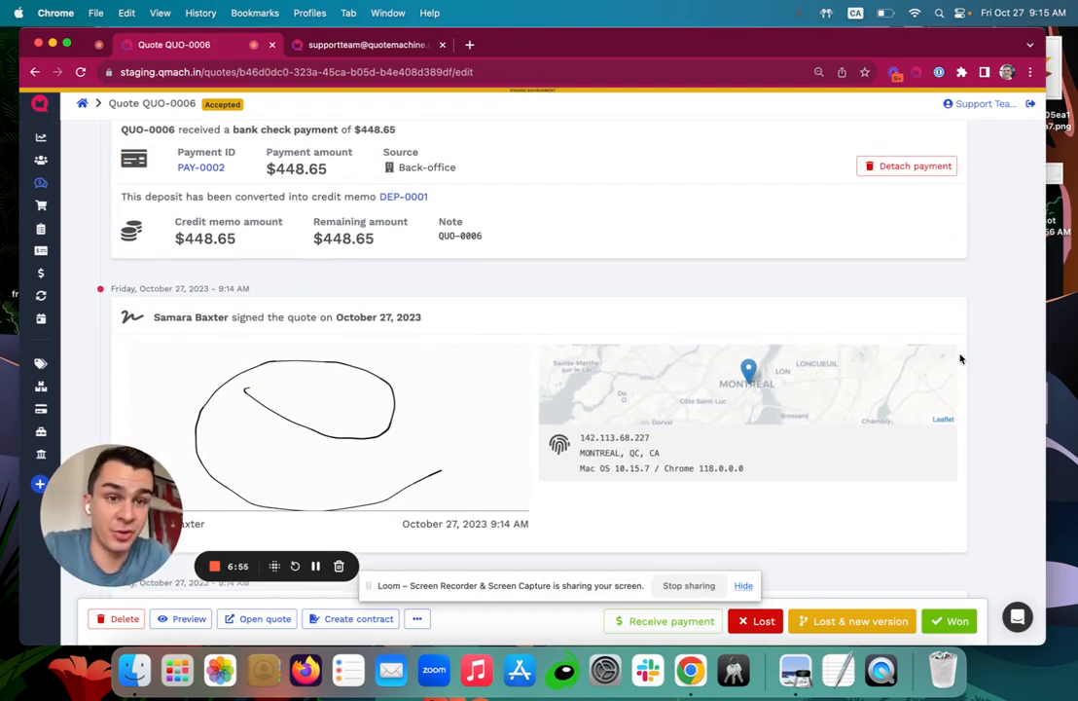
pyautogui.scroll(-10, 960, 359)
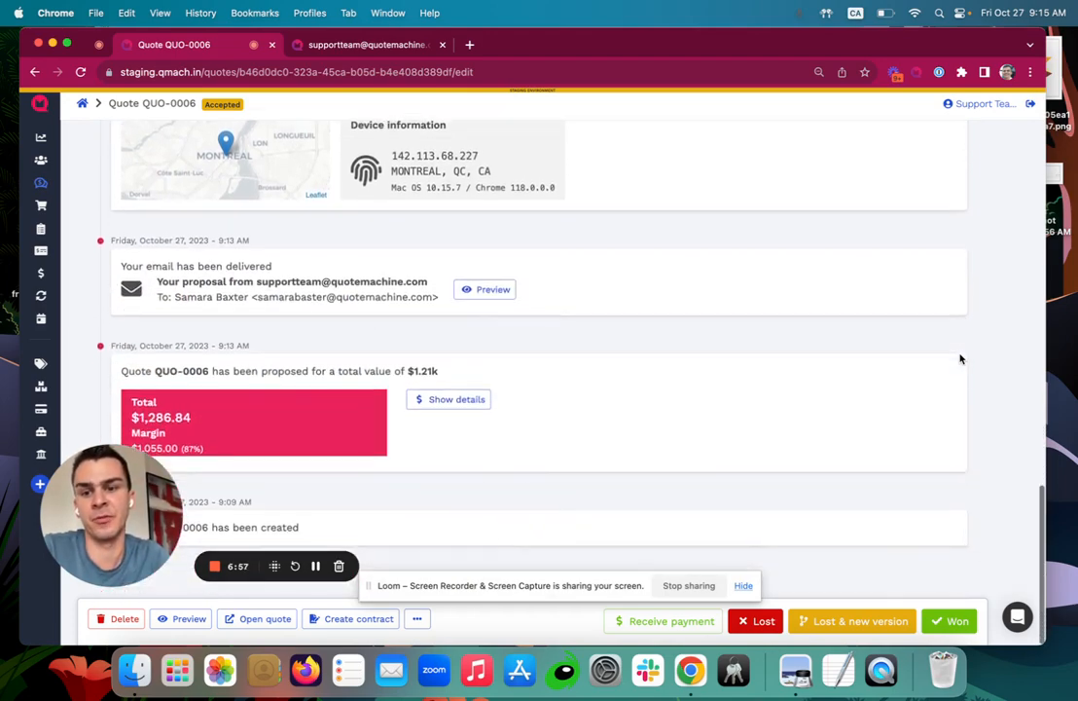
pyautogui.scroll(10, 961, 359)
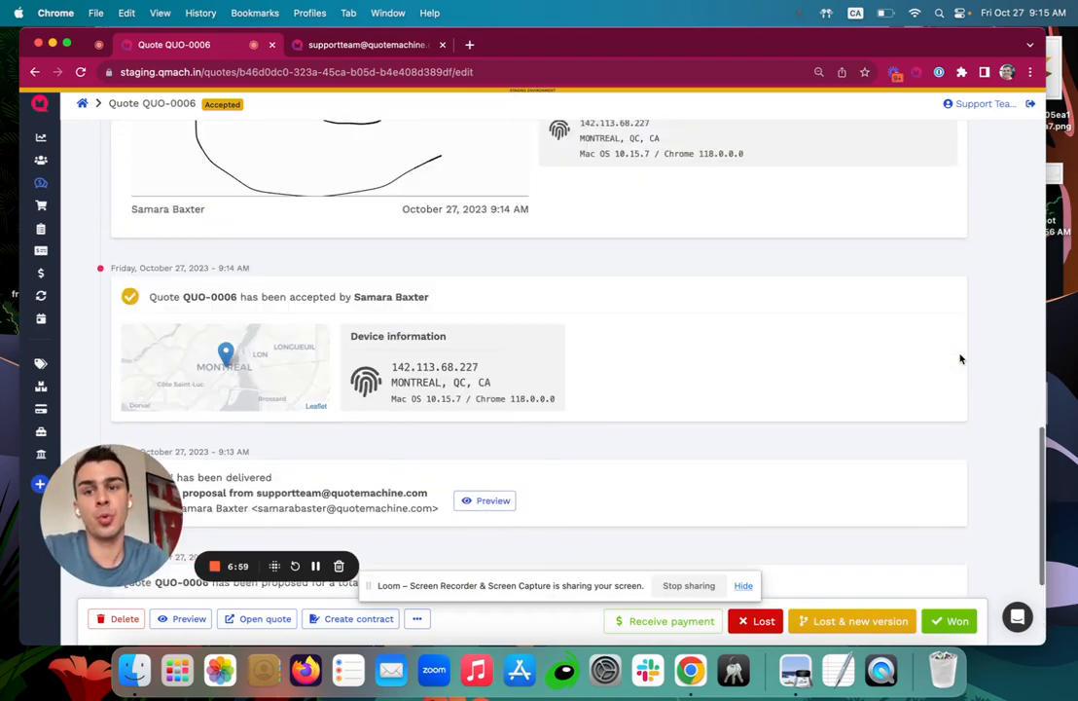
pyautogui.scroll(10, 960, 359)
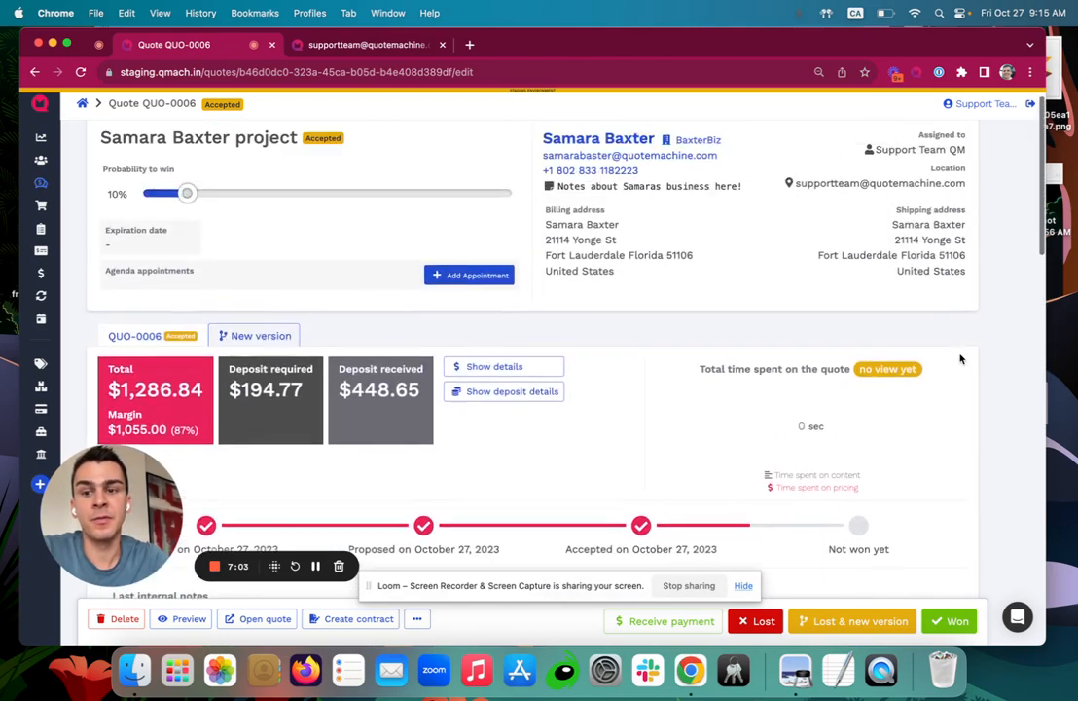
pyautogui.scroll(2, 961, 359)
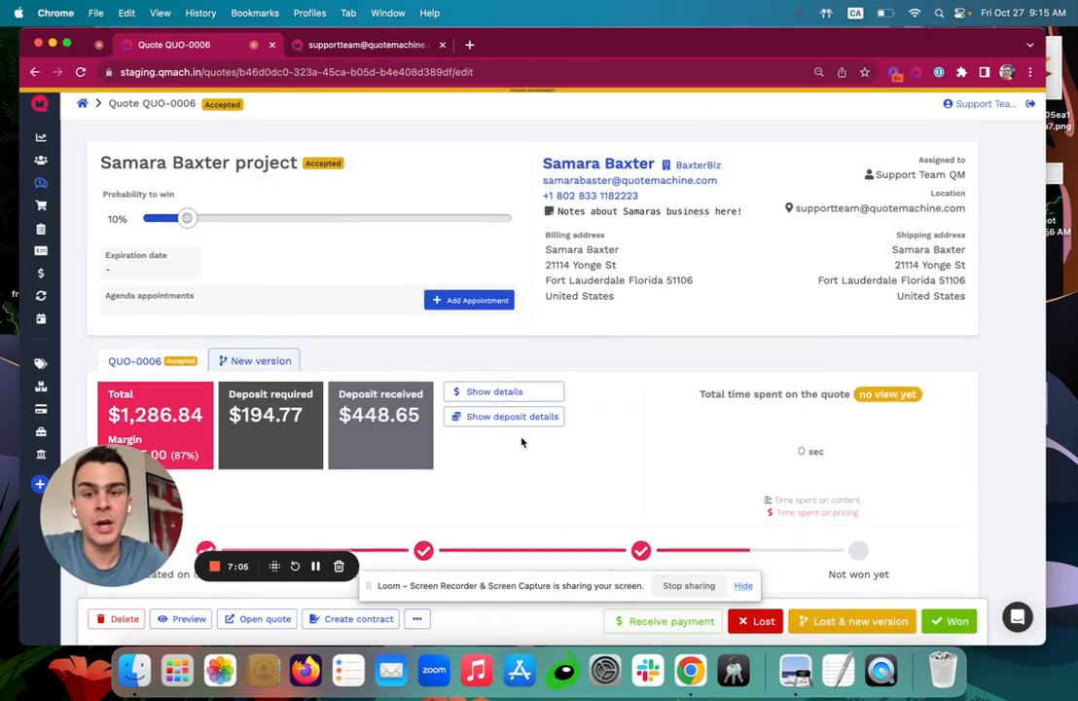
pyautogui.scroll(-4, 521, 441)
pyautogui.scroll(3, 522, 442)
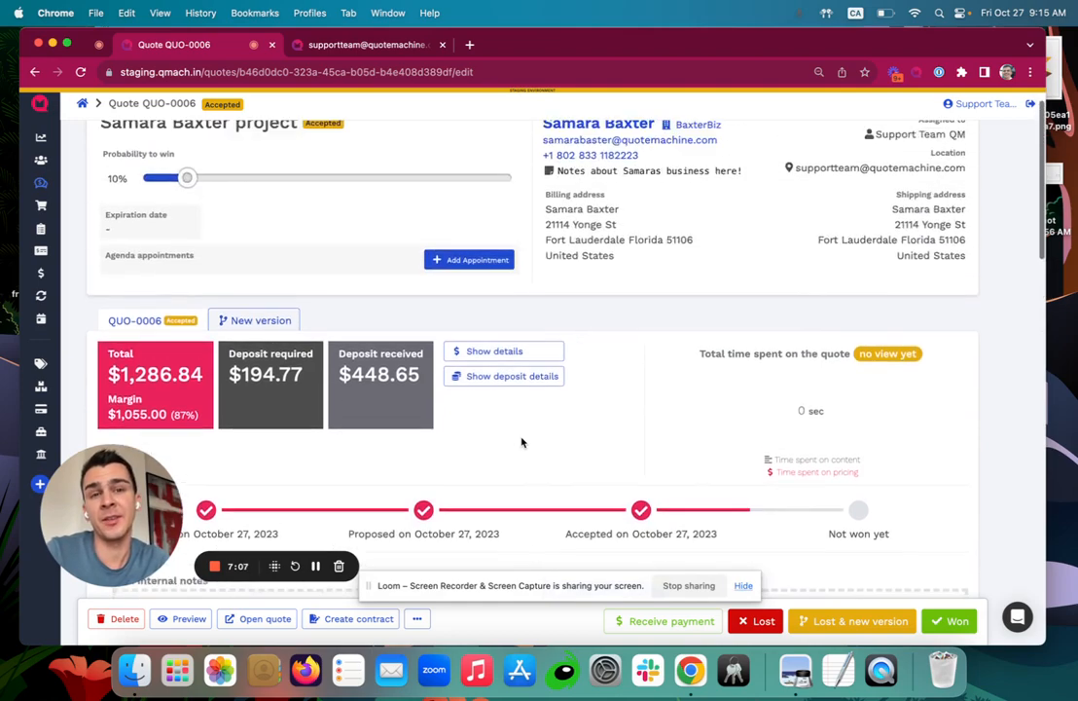
pyautogui.scroll(-7, 521, 441)
# Discard the customer email draft and mark quote QUO-0006 as Won.
pyautogui.click(615, 493)
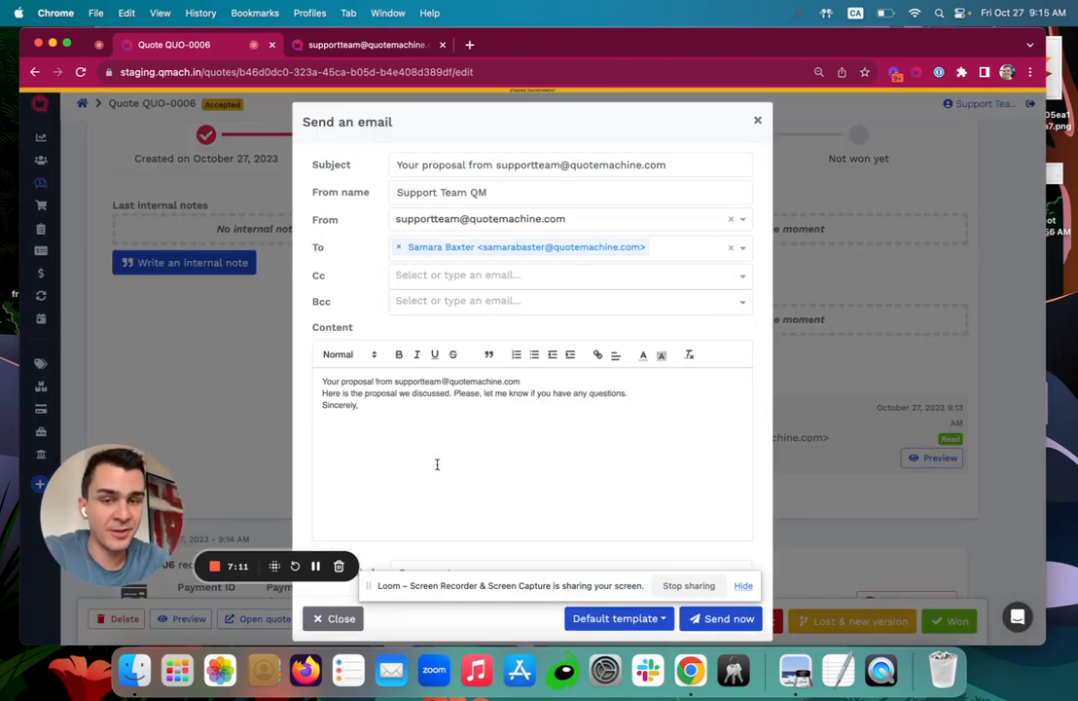
pyautogui.click(757, 121)
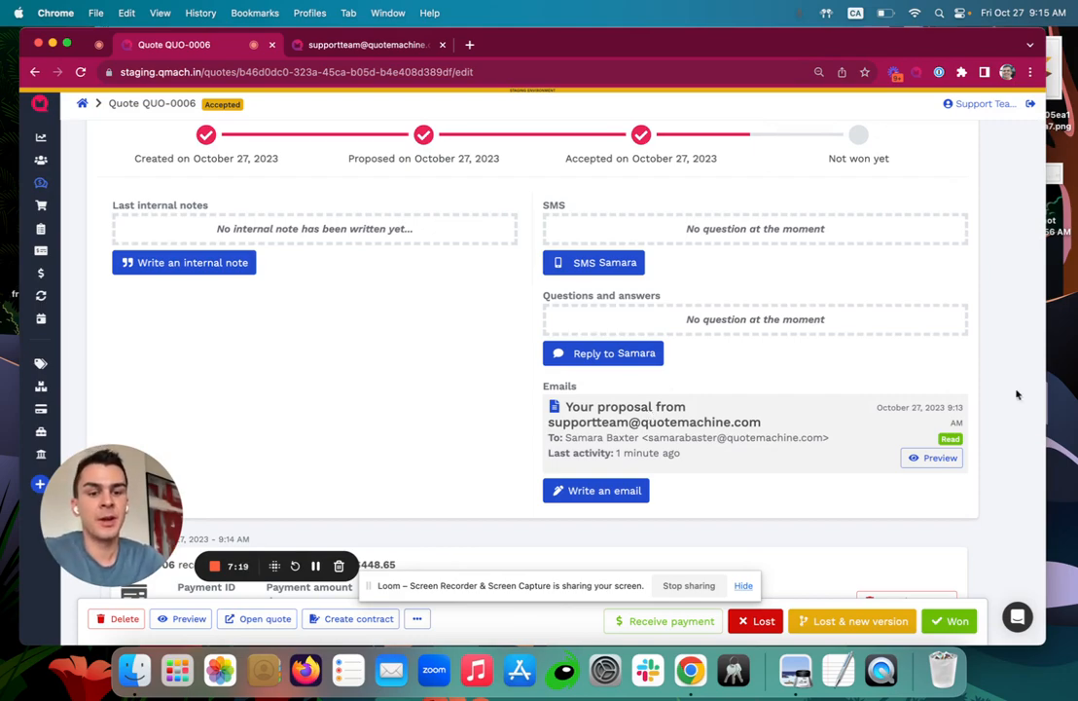
pyautogui.click(961, 618)
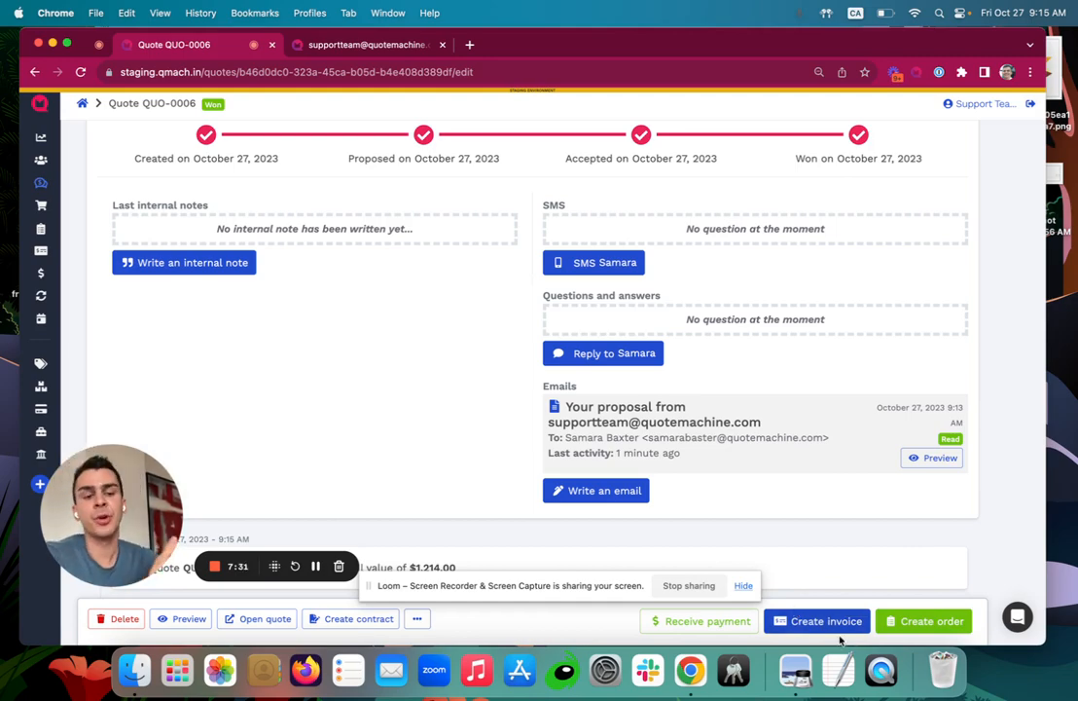
# Create order ORD-0001 from the quote with deposit DEP-0001 applied.
pyautogui.click(915, 623)
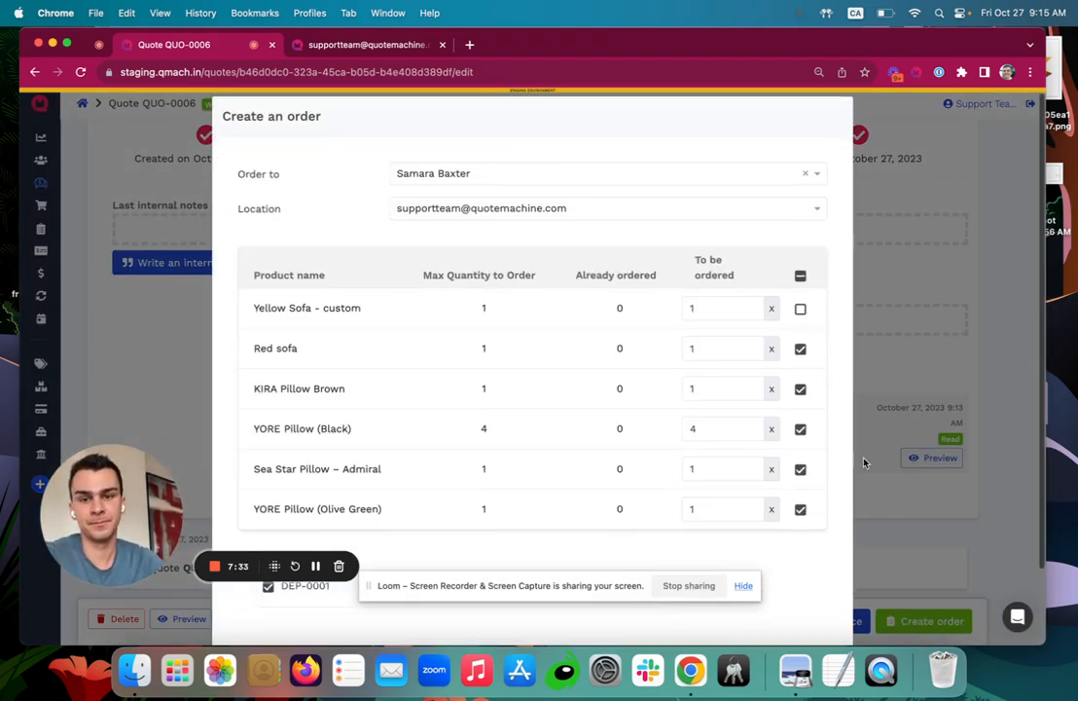
pyautogui.scroll(-2, 748, 396)
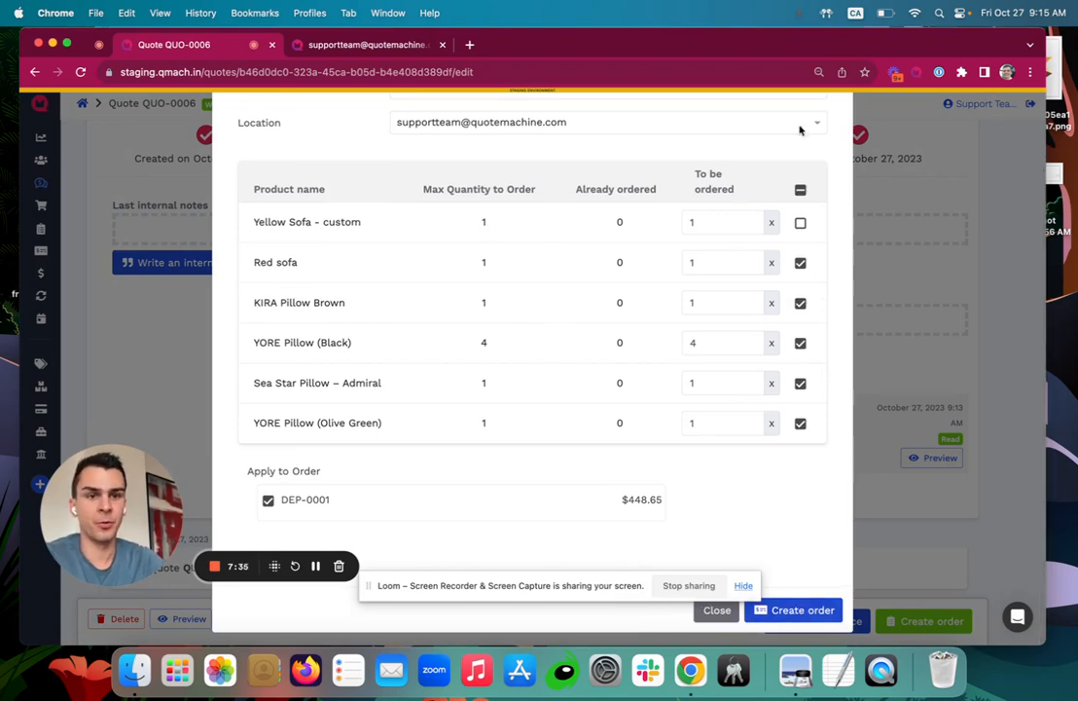
pyautogui.click(793, 610)
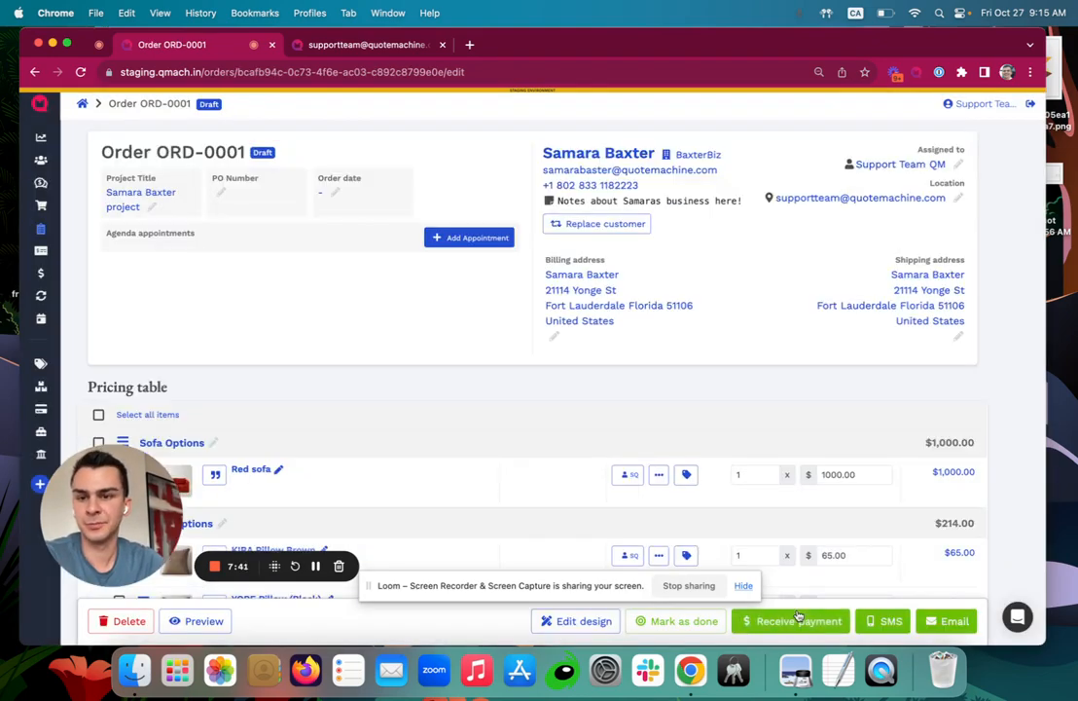
# Review ORD-0001's pricing table and totals, then mark the order as done.
pyautogui.moveTo(47, 231)
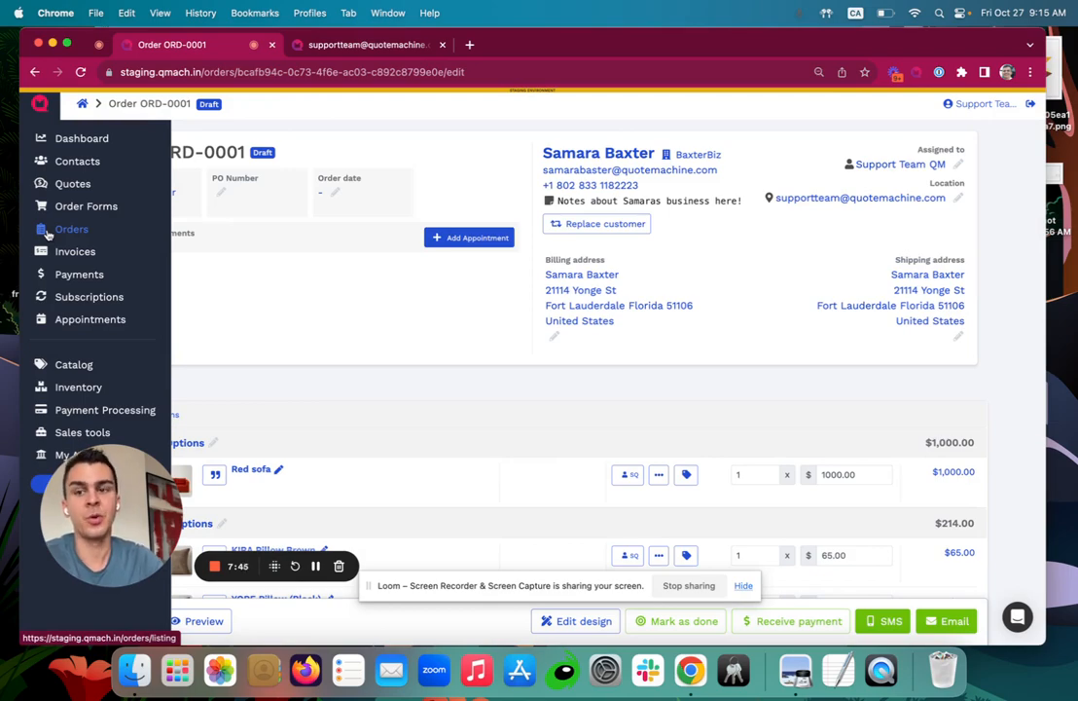
pyautogui.scroll(-2, 571, 358)
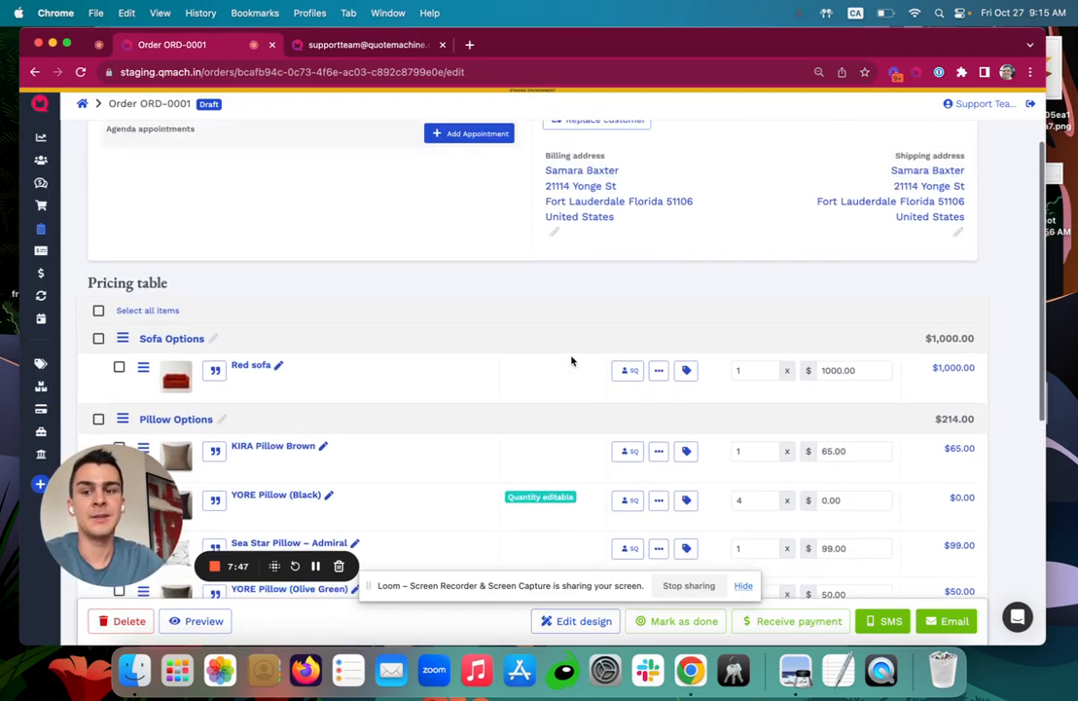
pyautogui.scroll(2, 571, 360)
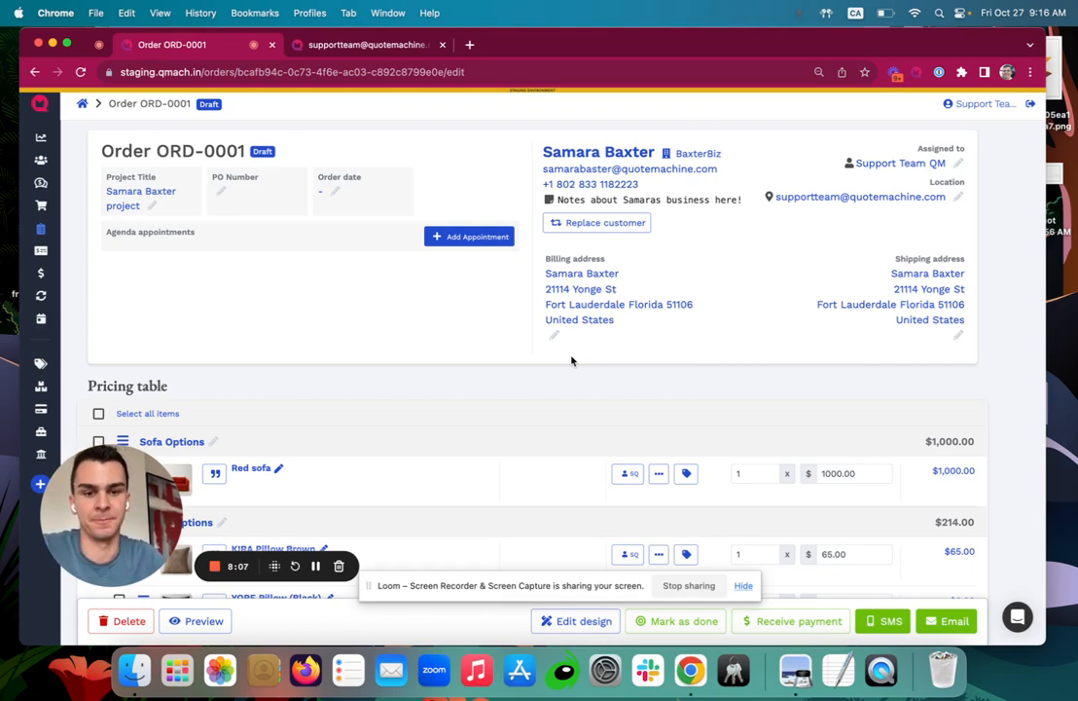
pyautogui.scroll(-1, 571, 361)
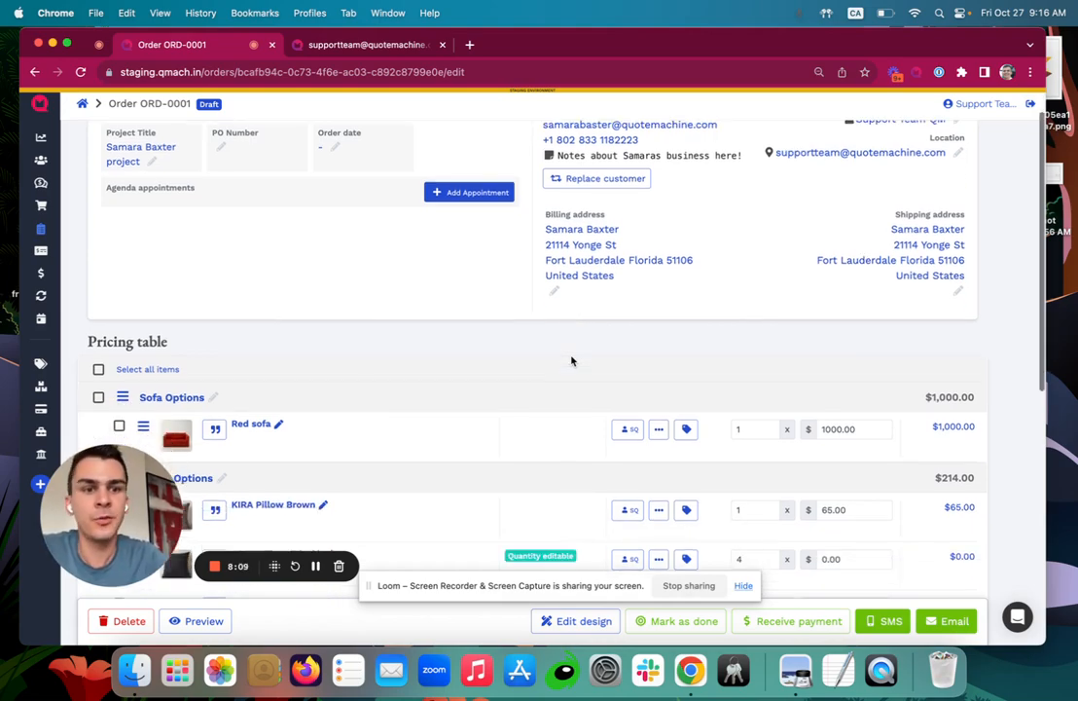
pyautogui.scroll(1, 571, 361)
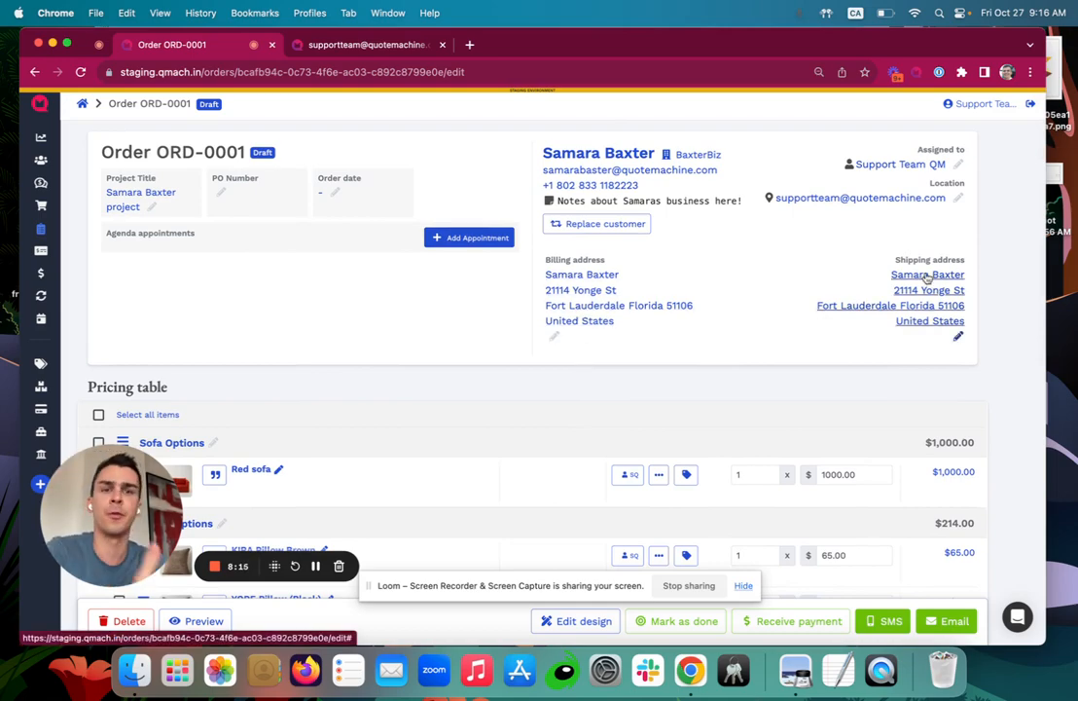
pyautogui.scroll(-5, 926, 278)
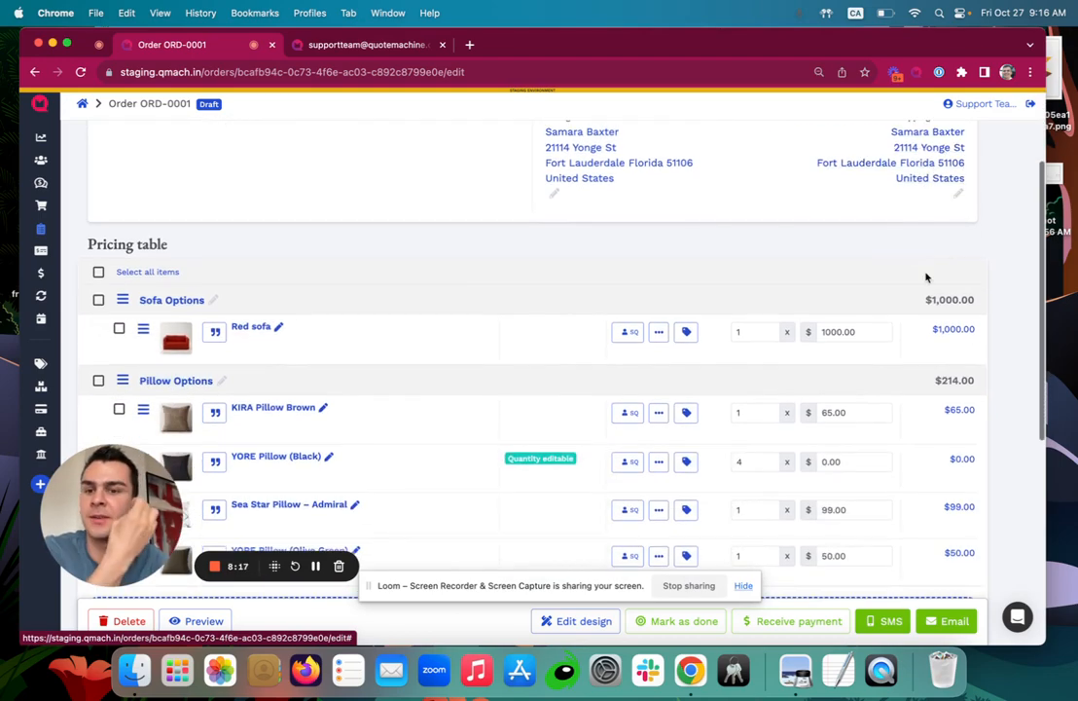
pyautogui.scroll(-3, 452, 453)
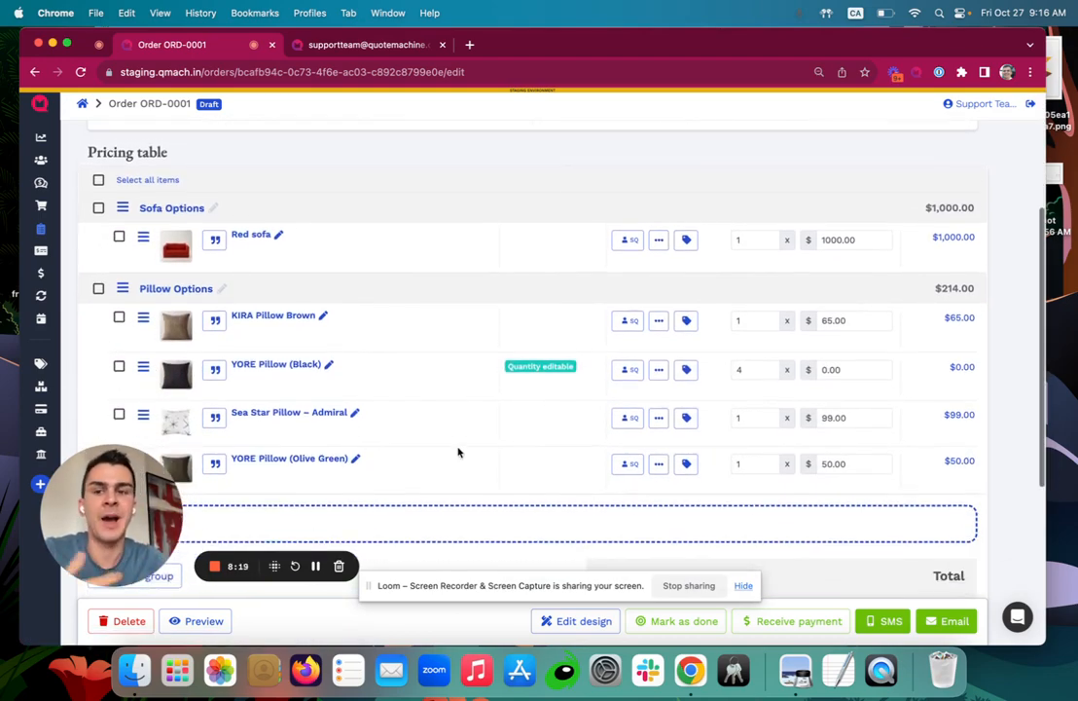
pyautogui.scroll(-6, 458, 450)
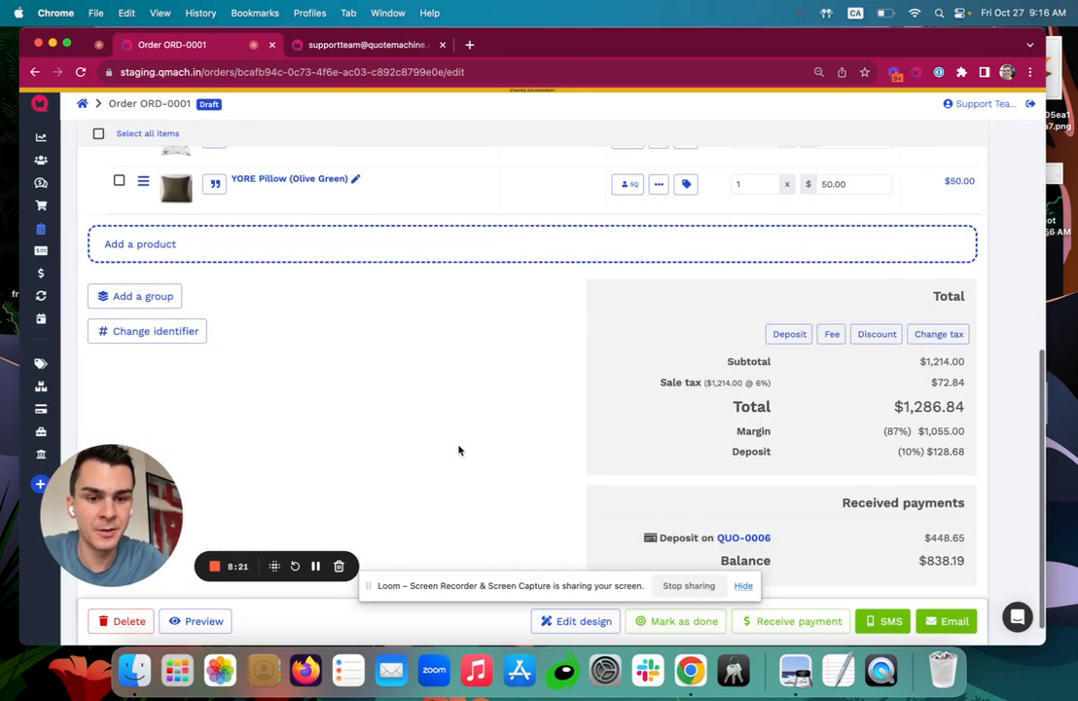
pyautogui.click(646, 622)
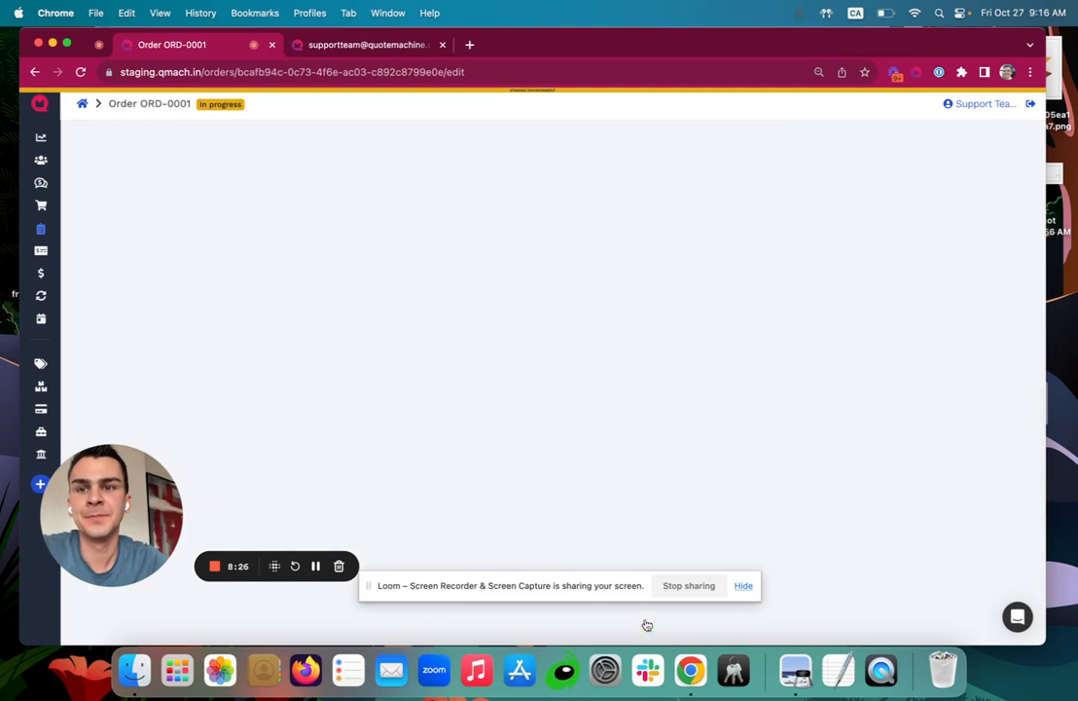
# Submit the internal note 'internal notes about the project!!' on ORD-0001, then scroll to the Sofa Options items.
pyautogui.scroll(-3, 414, 372)
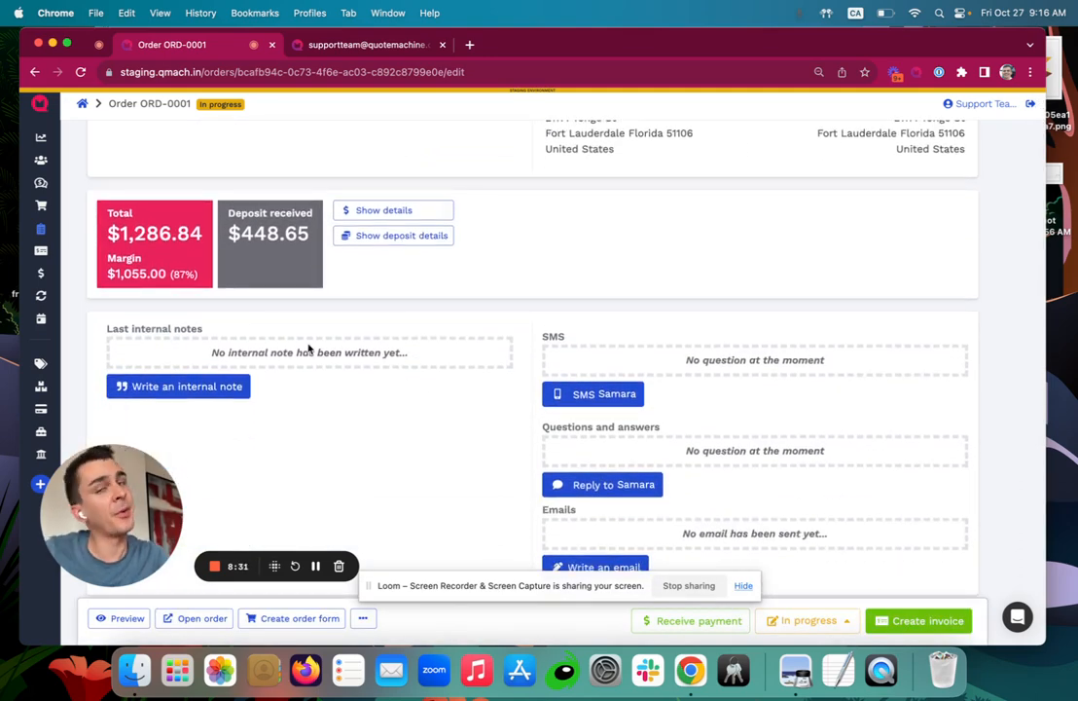
pyautogui.scroll(-2, 678, 374)
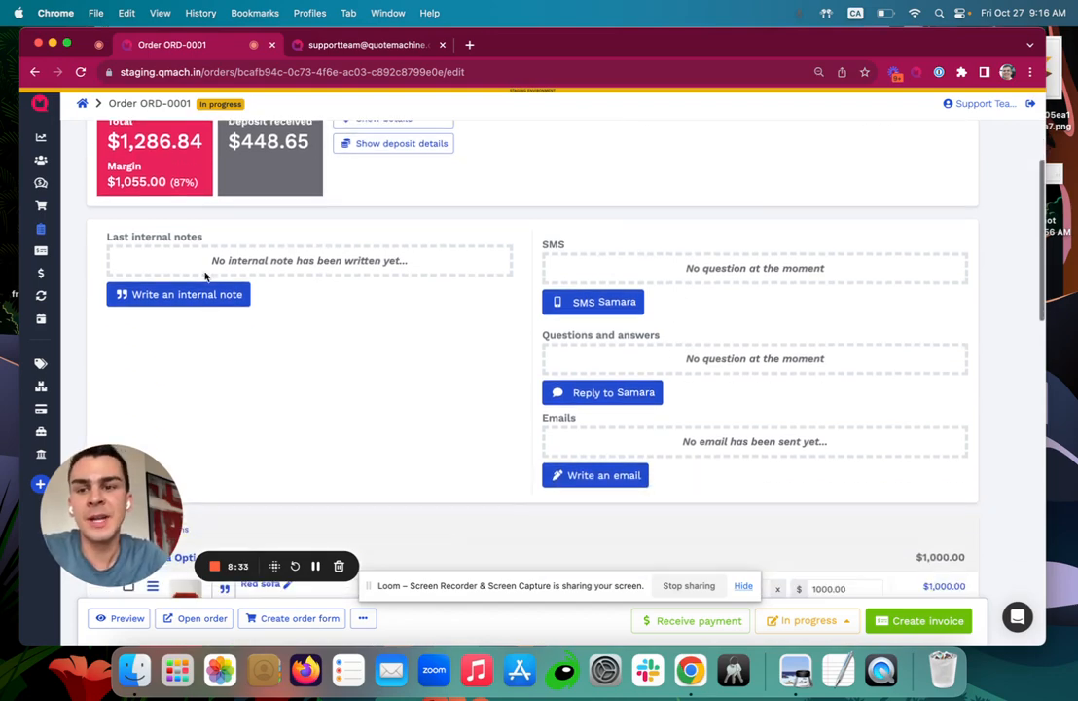
pyautogui.click(187, 294)
pyautogui.click(504, 384)
pyautogui.write('in')
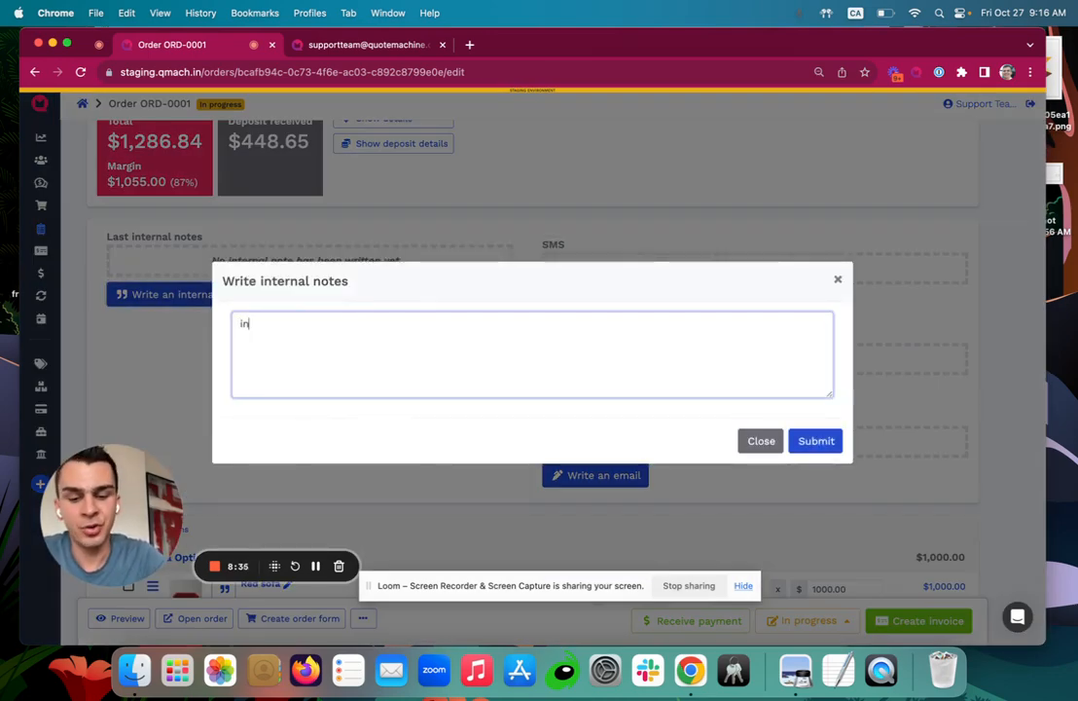
pyautogui.write('ternal notes ab')
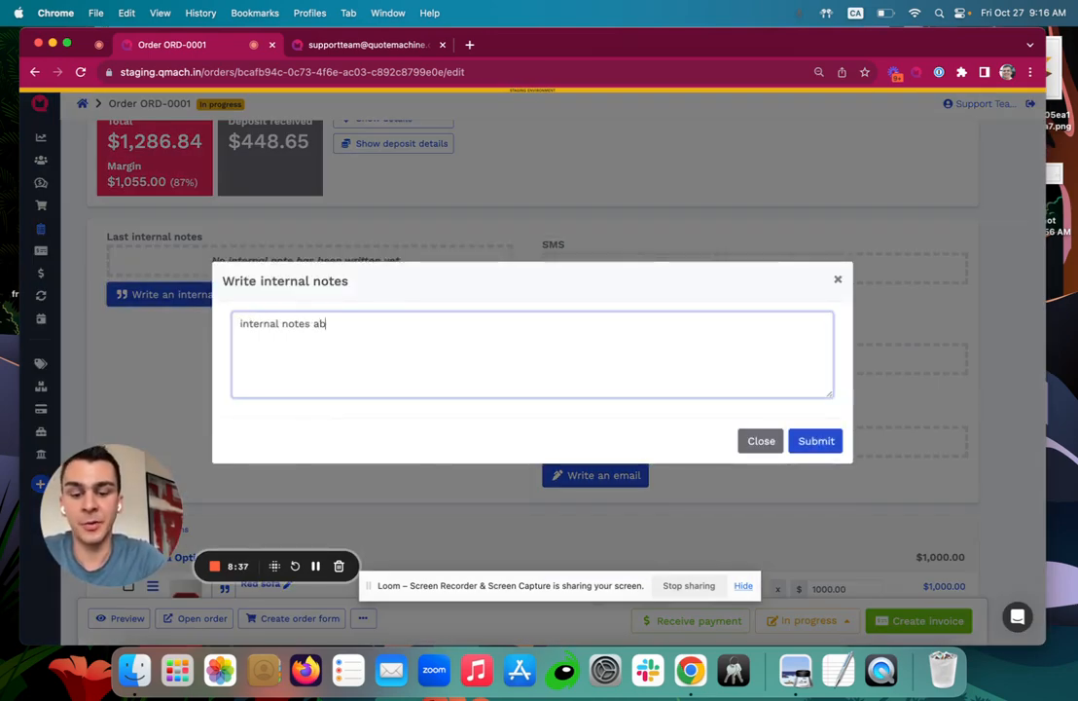
pyautogui.write('out the project!!')
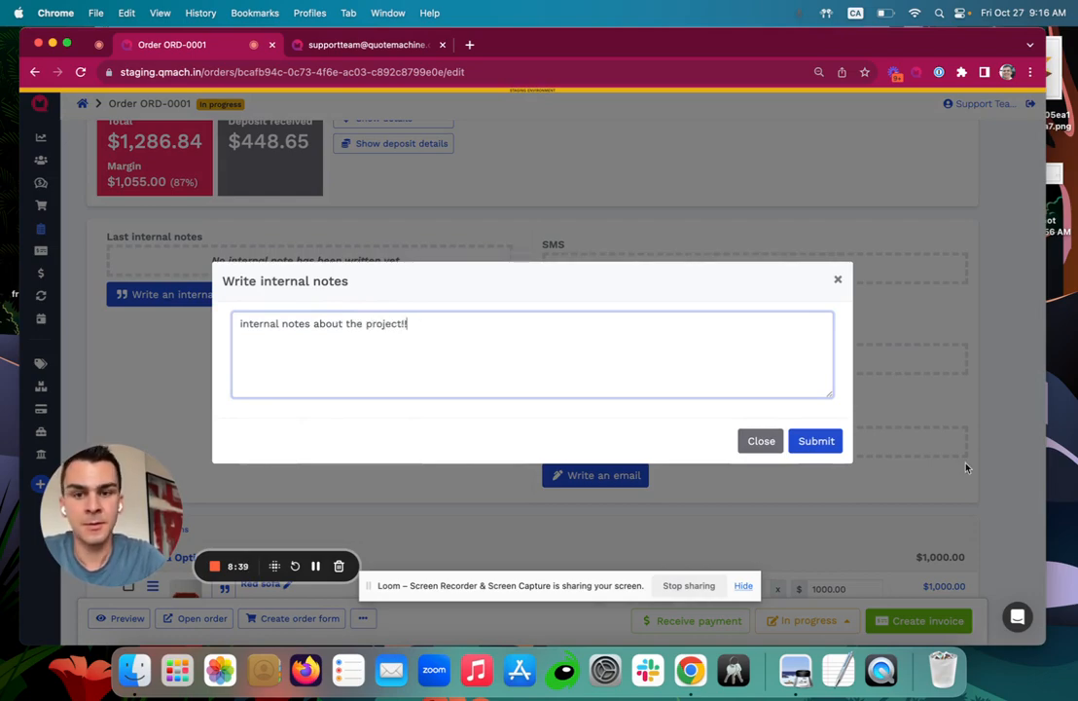
pyautogui.click(818, 440)
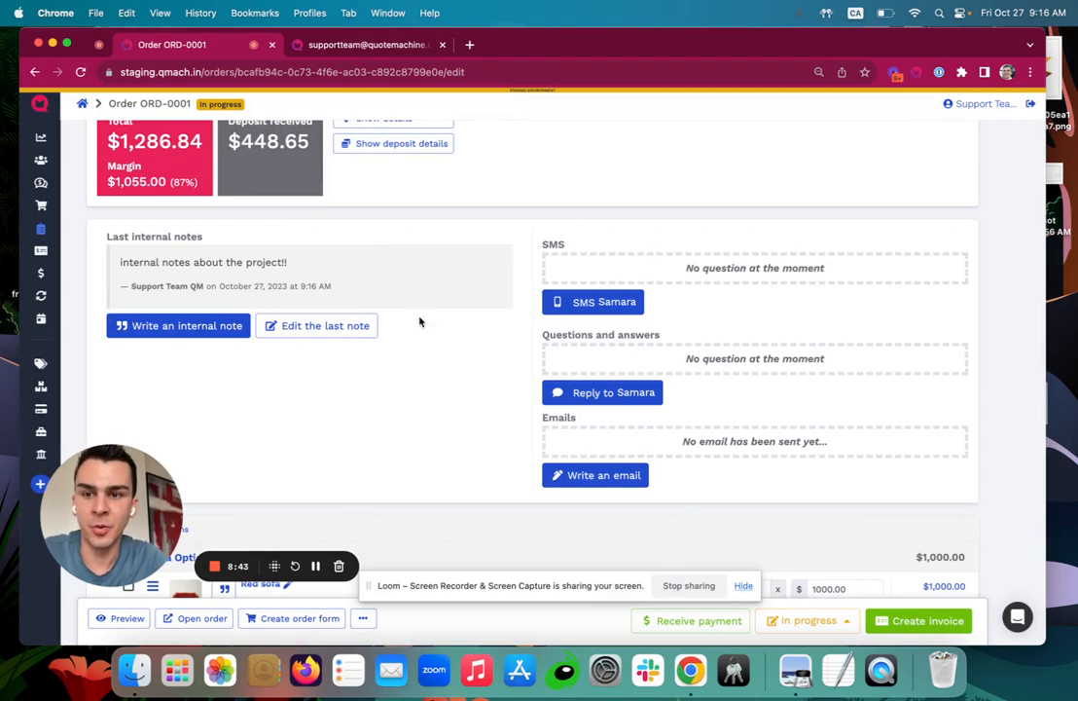
pyautogui.scroll(-5, 419, 323)
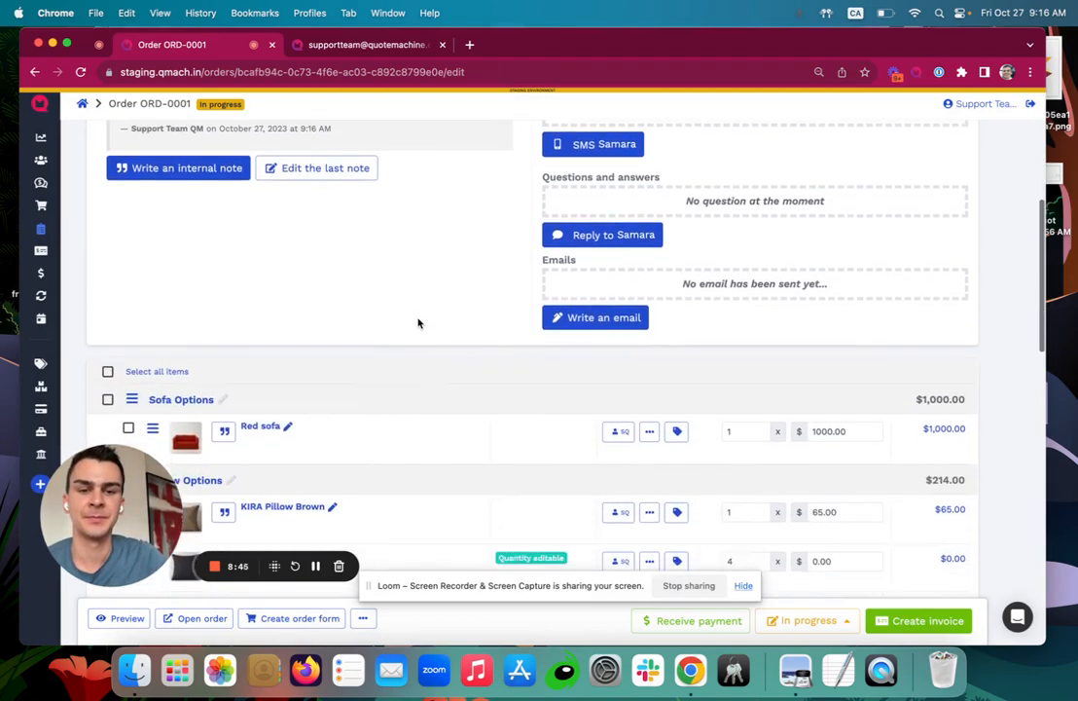
pyautogui.scroll(-4, 419, 323)
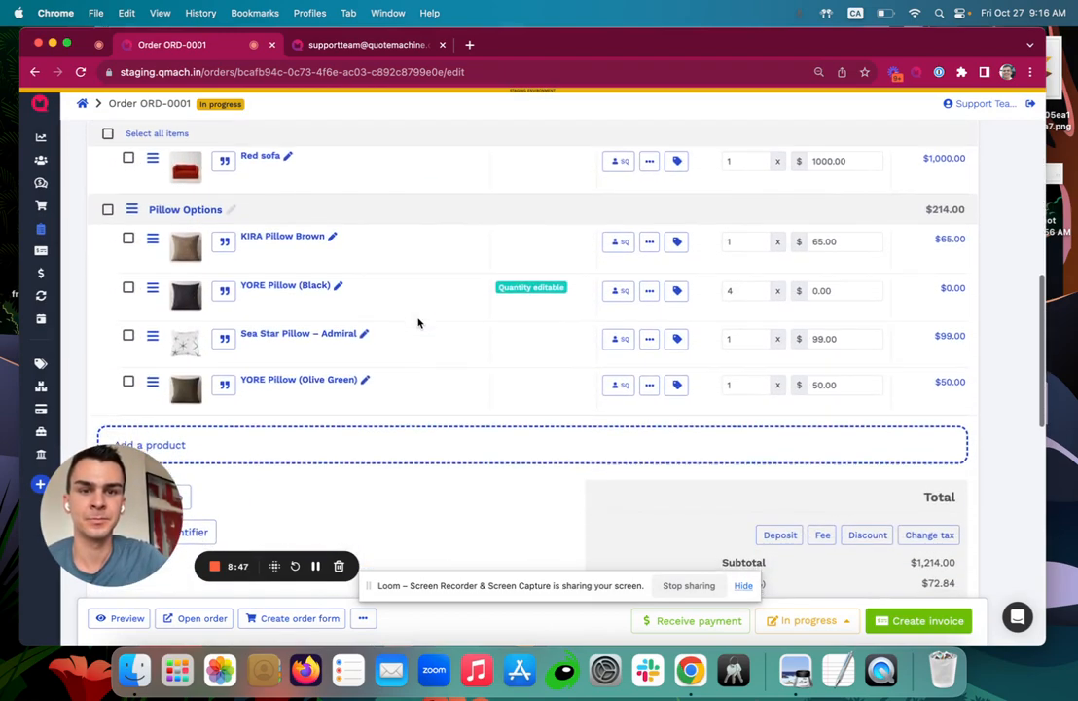
pyautogui.scroll(-2, 418, 323)
pyautogui.scroll(3, 419, 323)
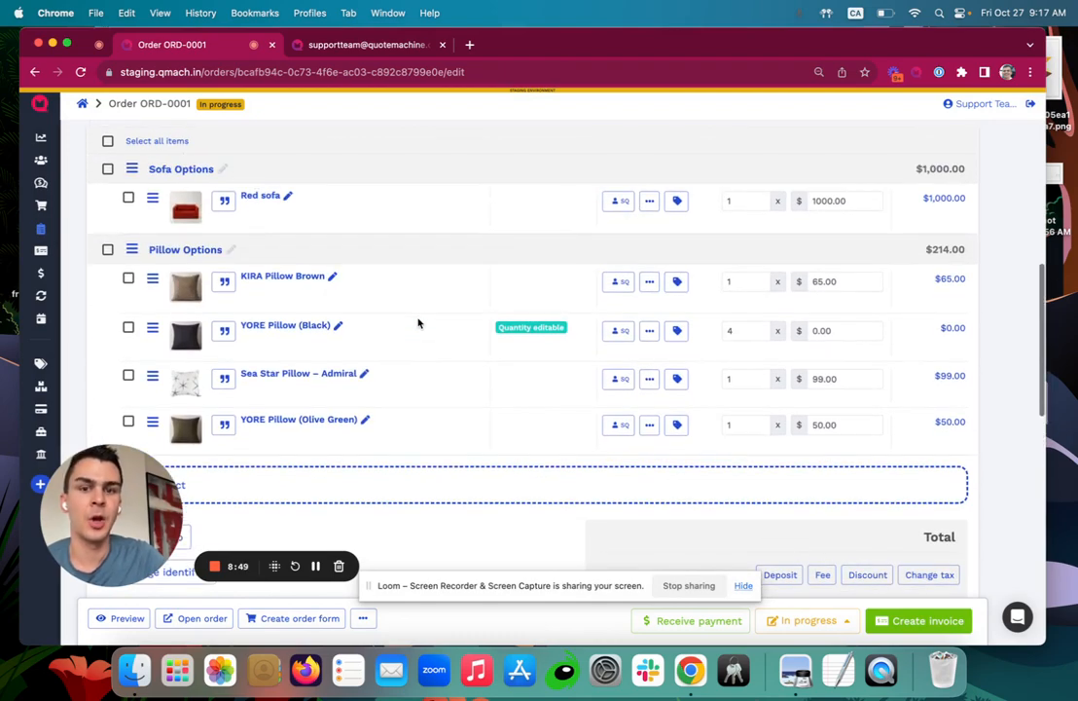
pyautogui.scroll(3, 416, 322)
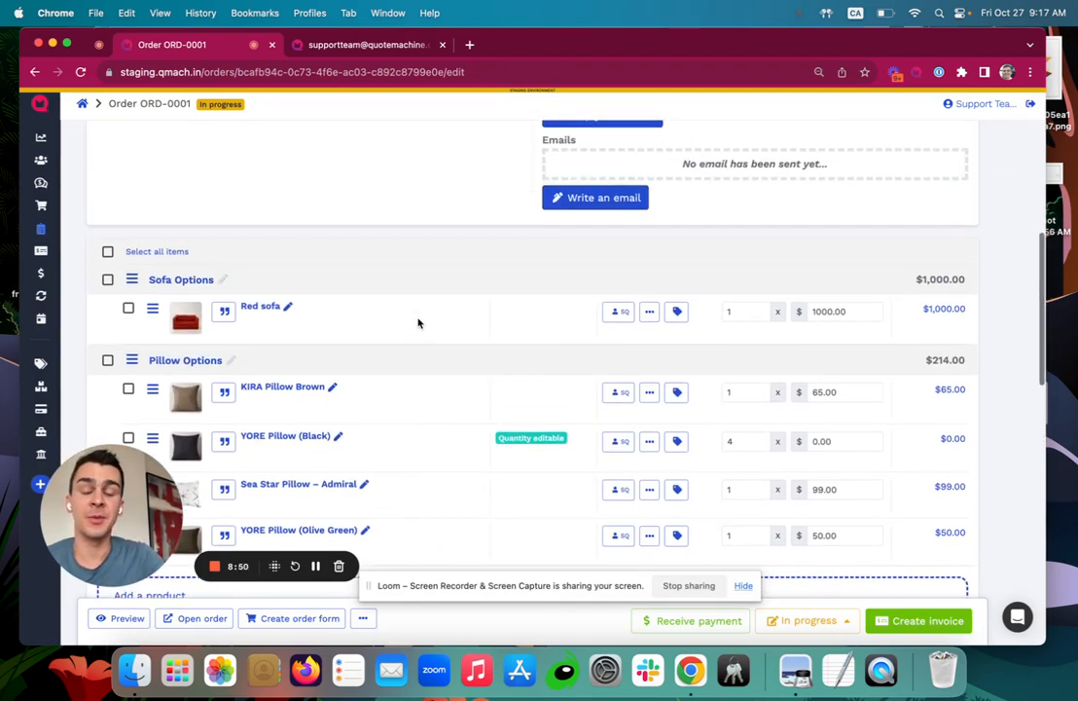
# Confirm the Red sofa line stays assigned to Support Team QM.
pyautogui.click(623, 312)
pyautogui.click(541, 360)
pyautogui.click(535, 378)
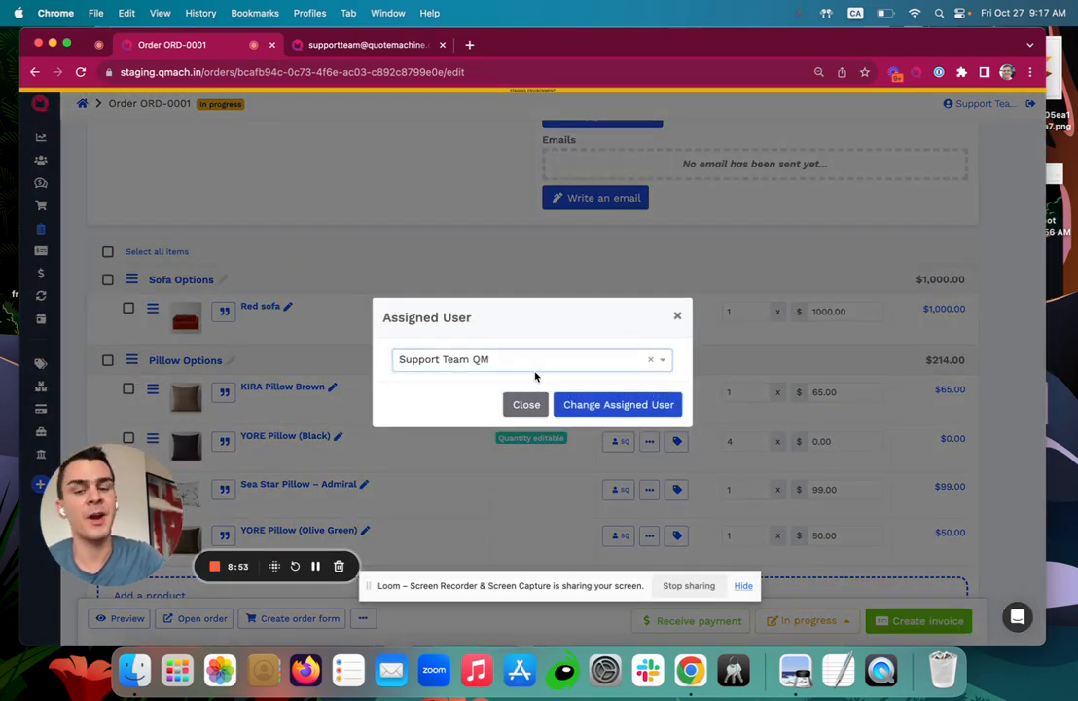
pyautogui.click(676, 317)
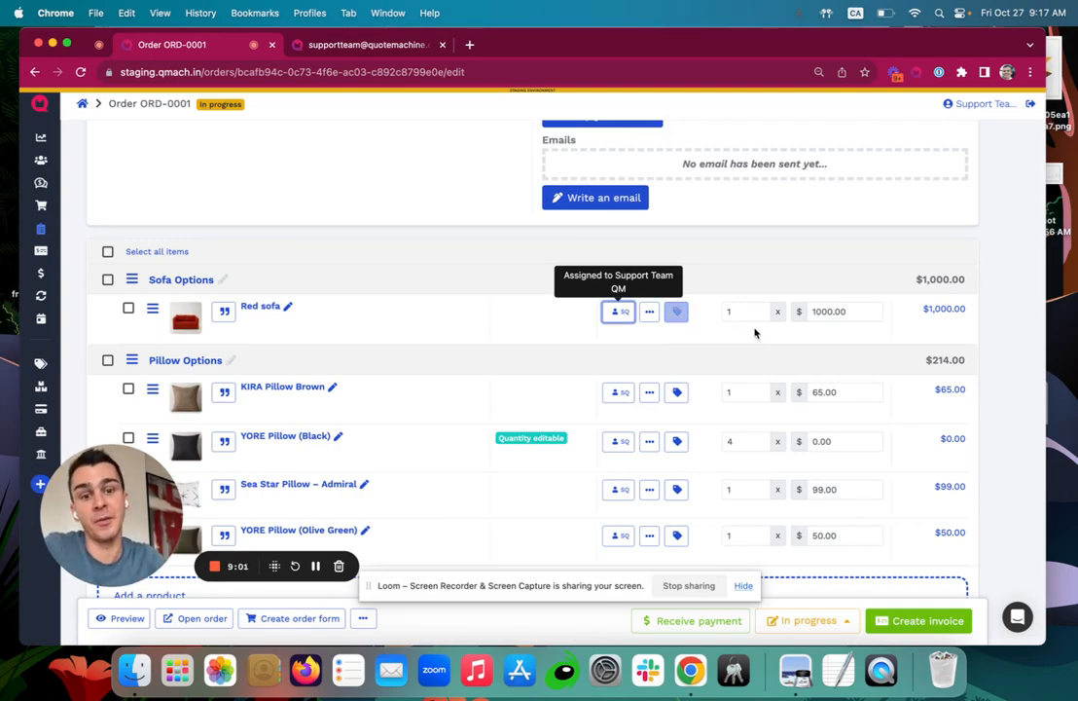
# Save the note 'delayed shipment!' on the Red sofa line.
pyautogui.click(224, 312)
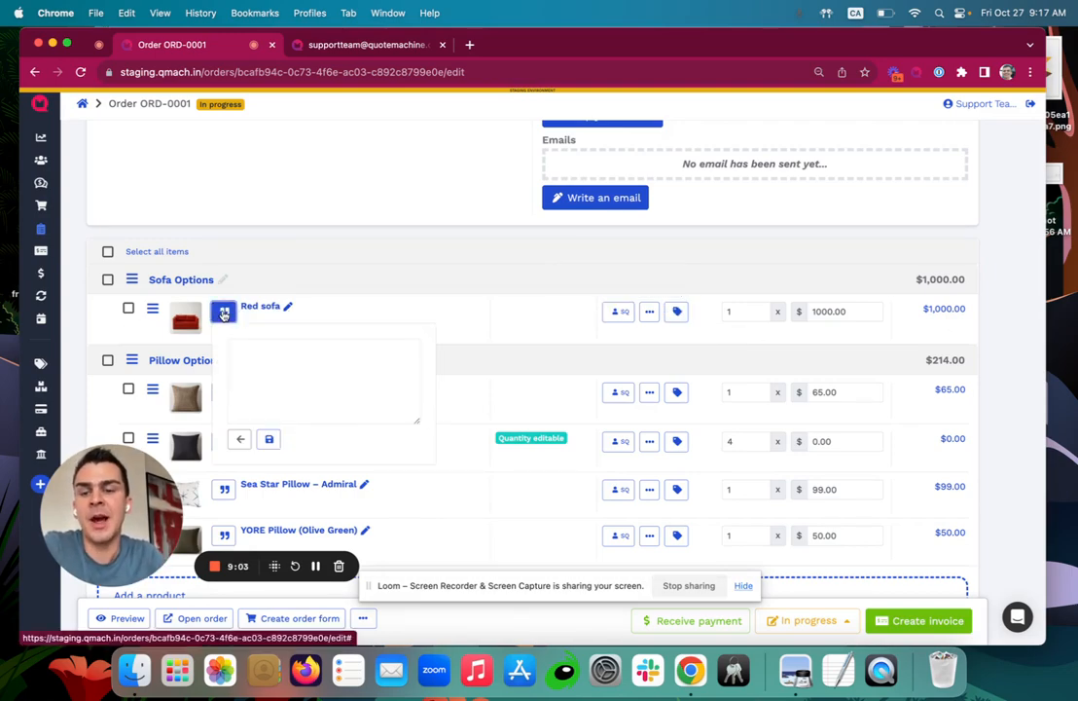
pyautogui.write('delaye')
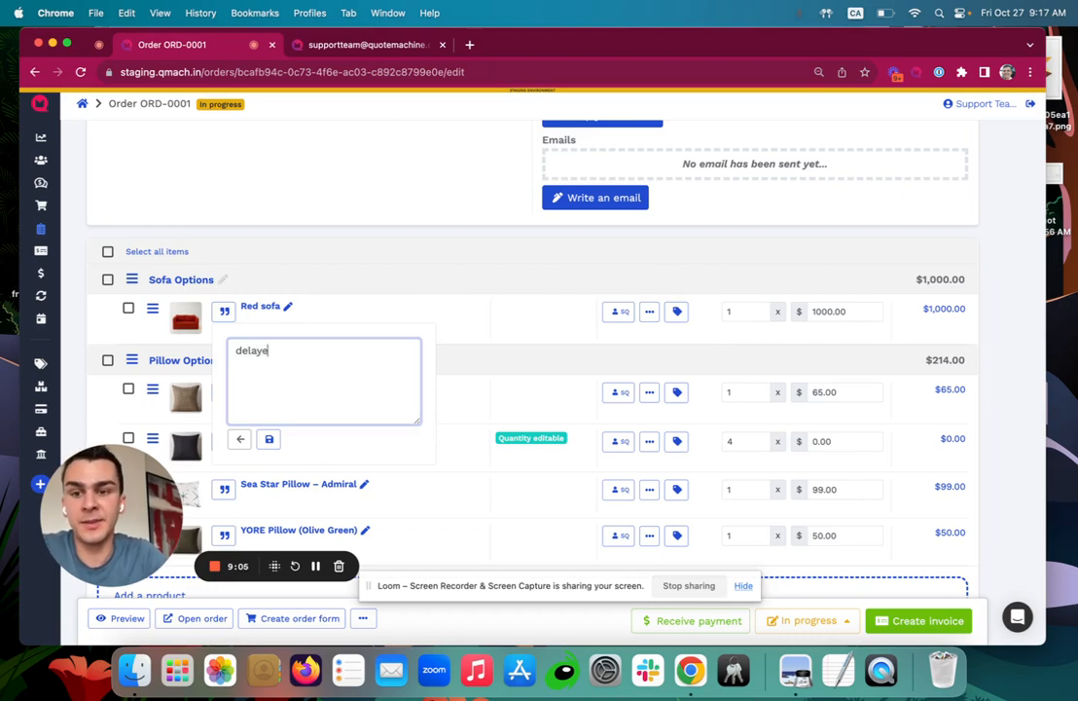
pyautogui.write('d shipment!')
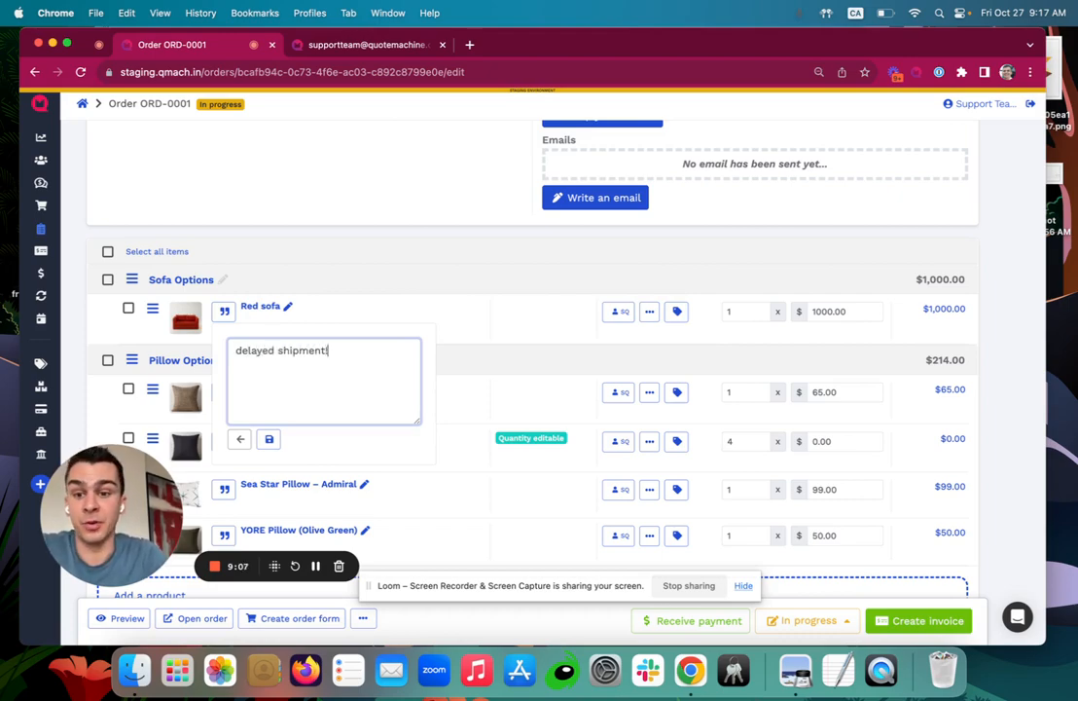
pyautogui.click(271, 439)
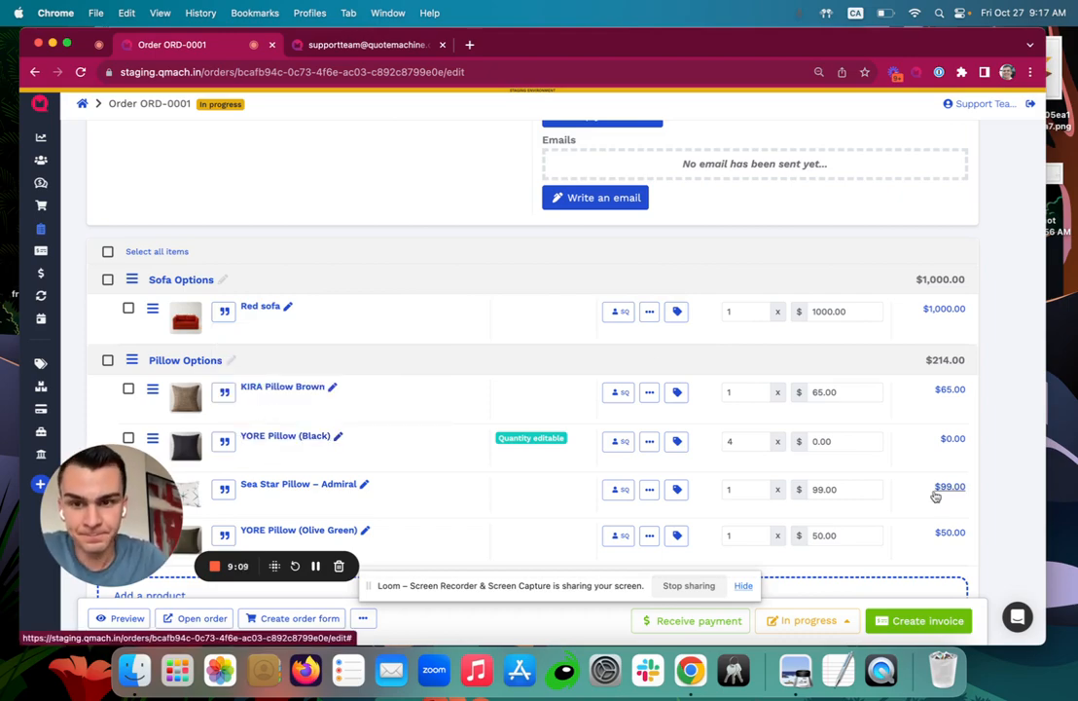
pyautogui.scroll(-3, 710, 507)
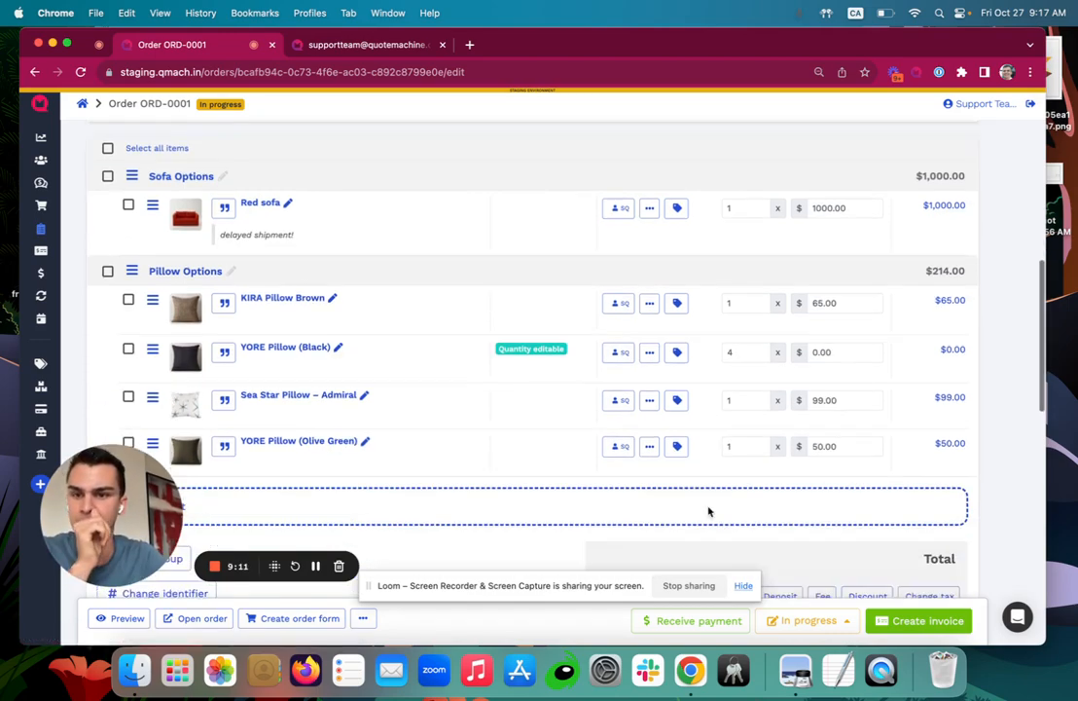
pyautogui.scroll(-7, 663, 333)
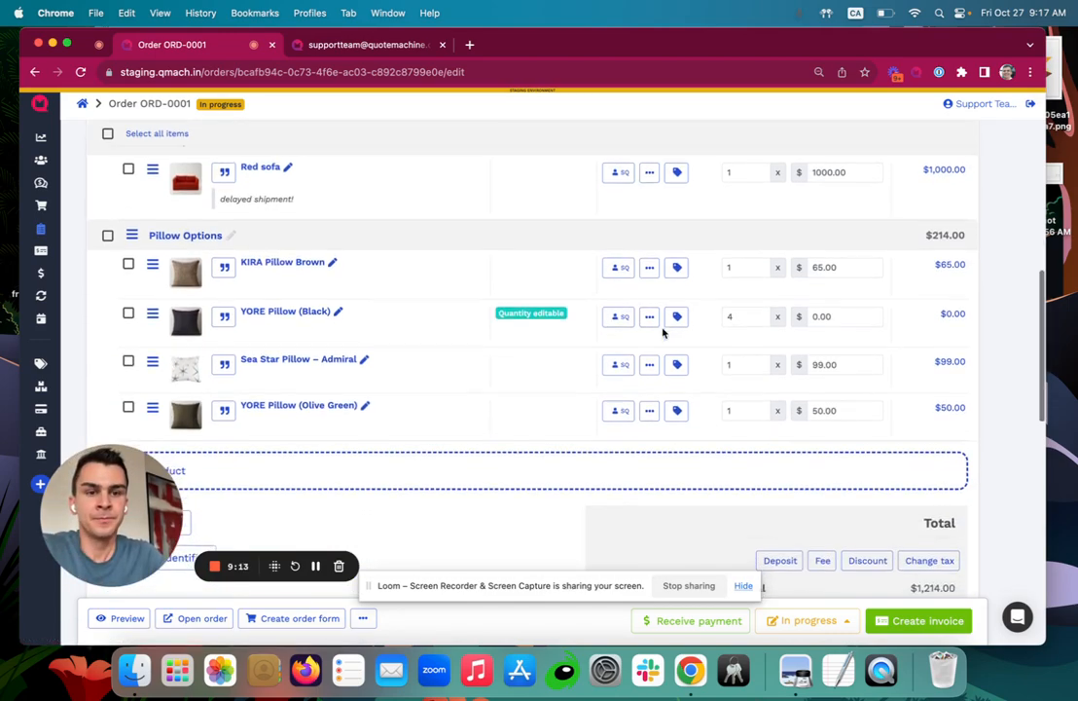
pyautogui.scroll(15, 663, 333)
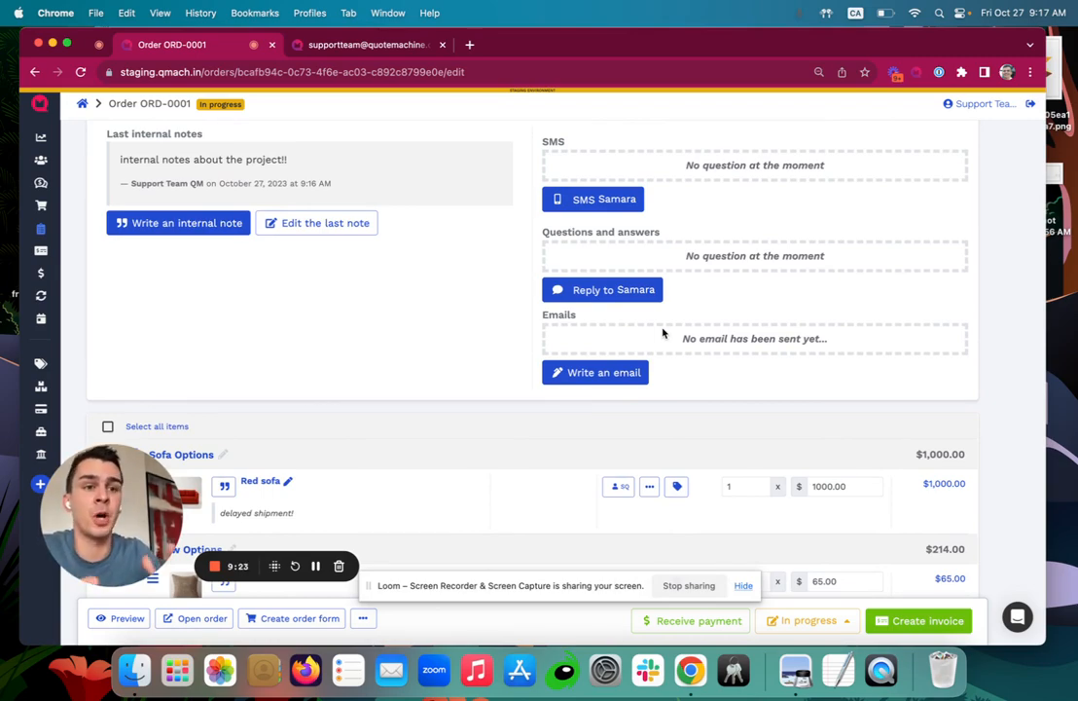
# Review the ORD-0001 Receive payment dialog and close it without charging the card.
pyautogui.click(697, 620)
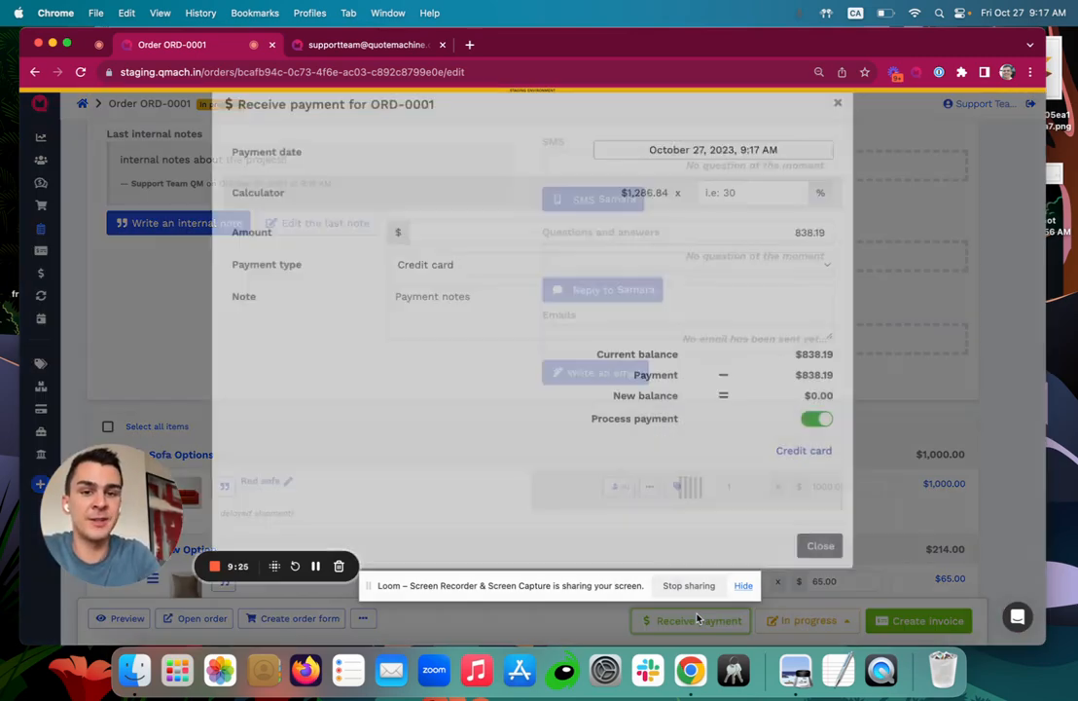
pyautogui.scroll(-4, 597, 344)
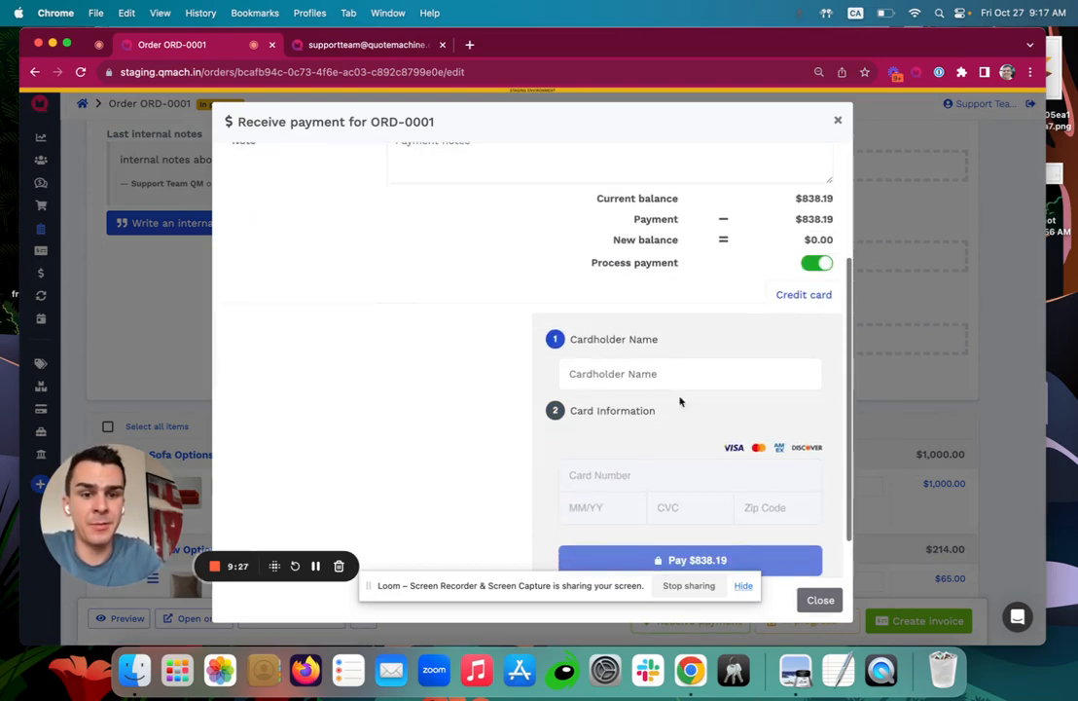
pyautogui.scroll(4, 716, 350)
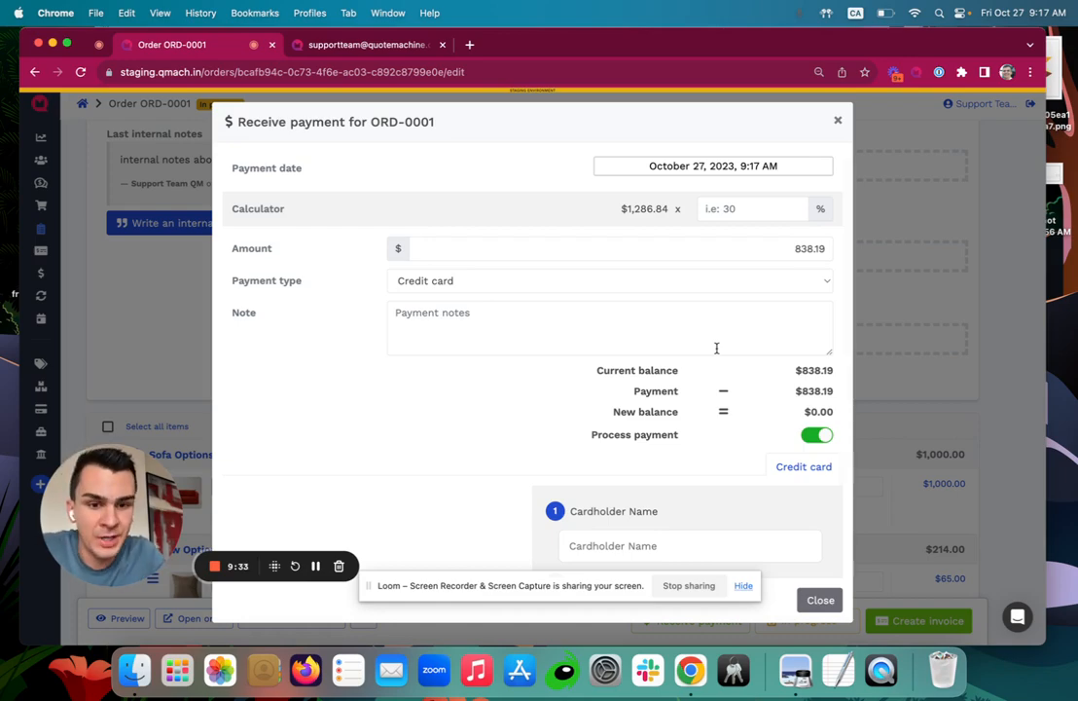
pyautogui.scroll(-3, 716, 347)
pyautogui.scroll(3, 715, 350)
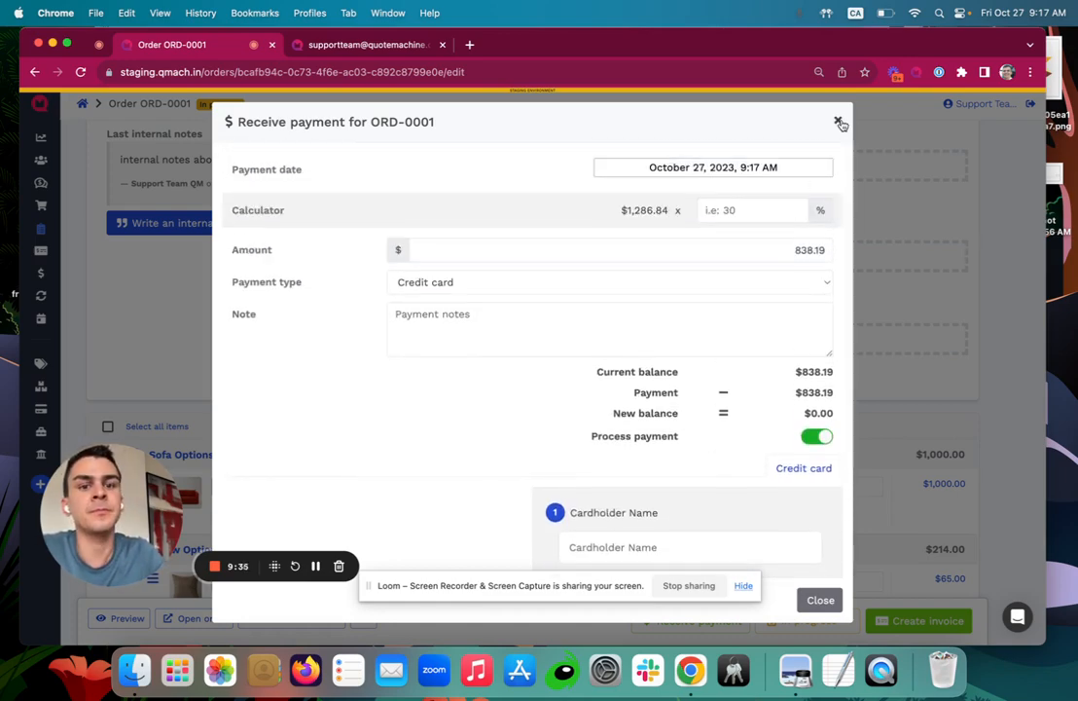
pyautogui.click(839, 122)
pyautogui.scroll(-3, 534, 294)
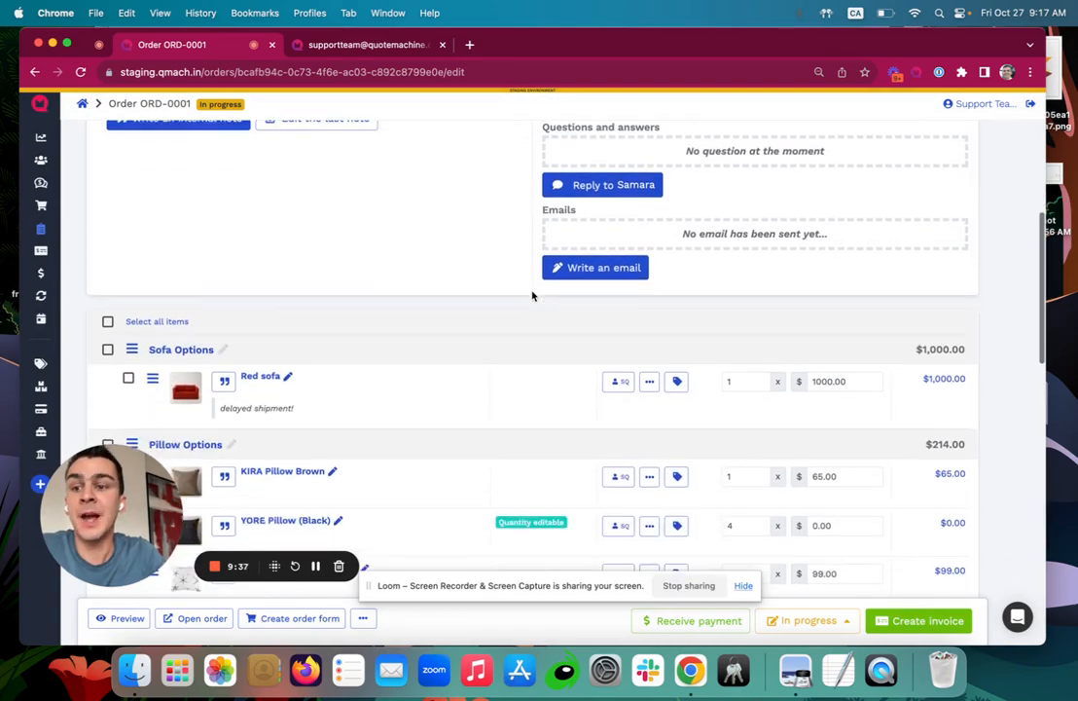
pyautogui.scroll(5, 532, 295)
# Set ORD-0001 to Completed, then reopen it from the Orders list.
pyautogui.click(807, 620)
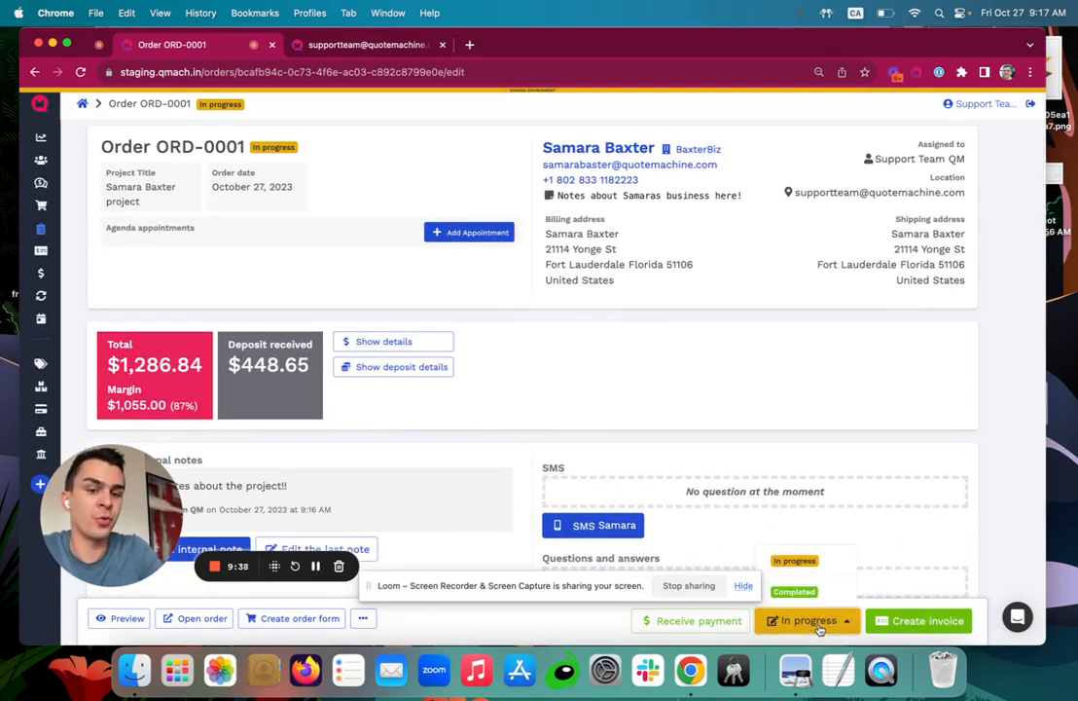
pyautogui.click(793, 560)
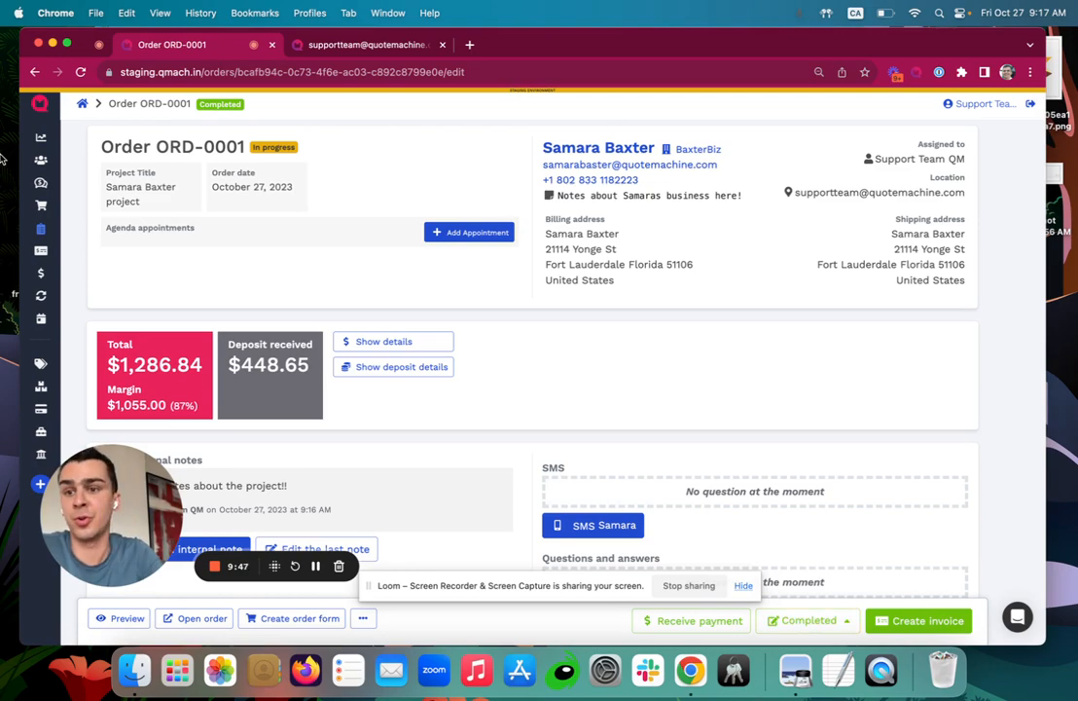
pyautogui.click(67, 232)
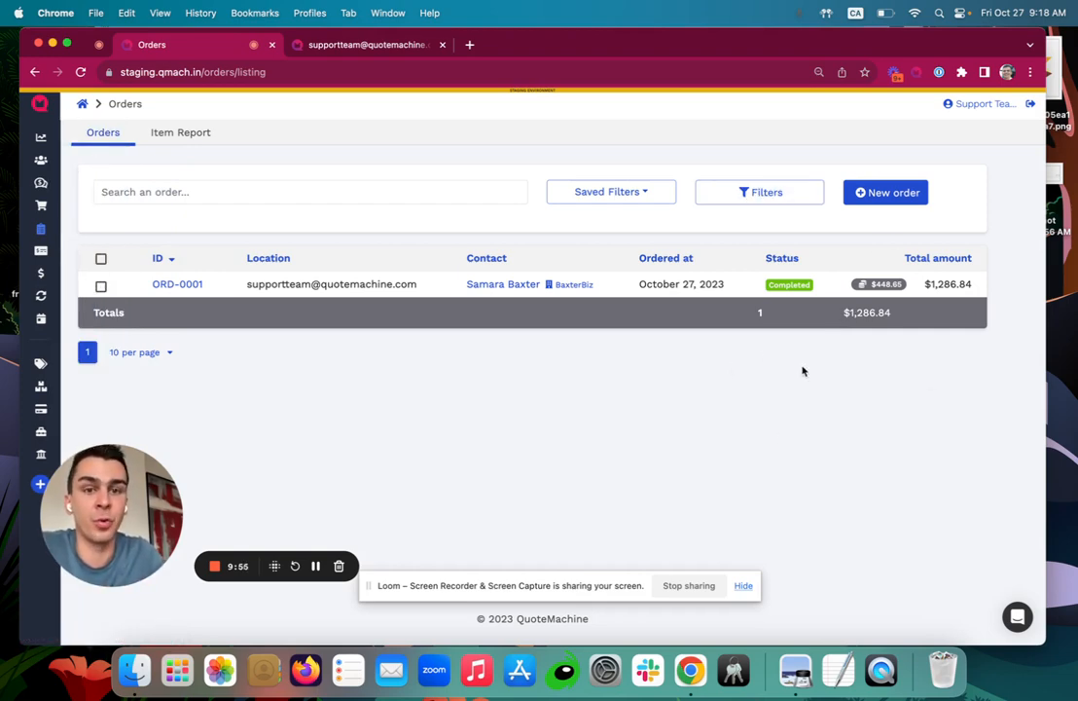
pyautogui.click(171, 284)
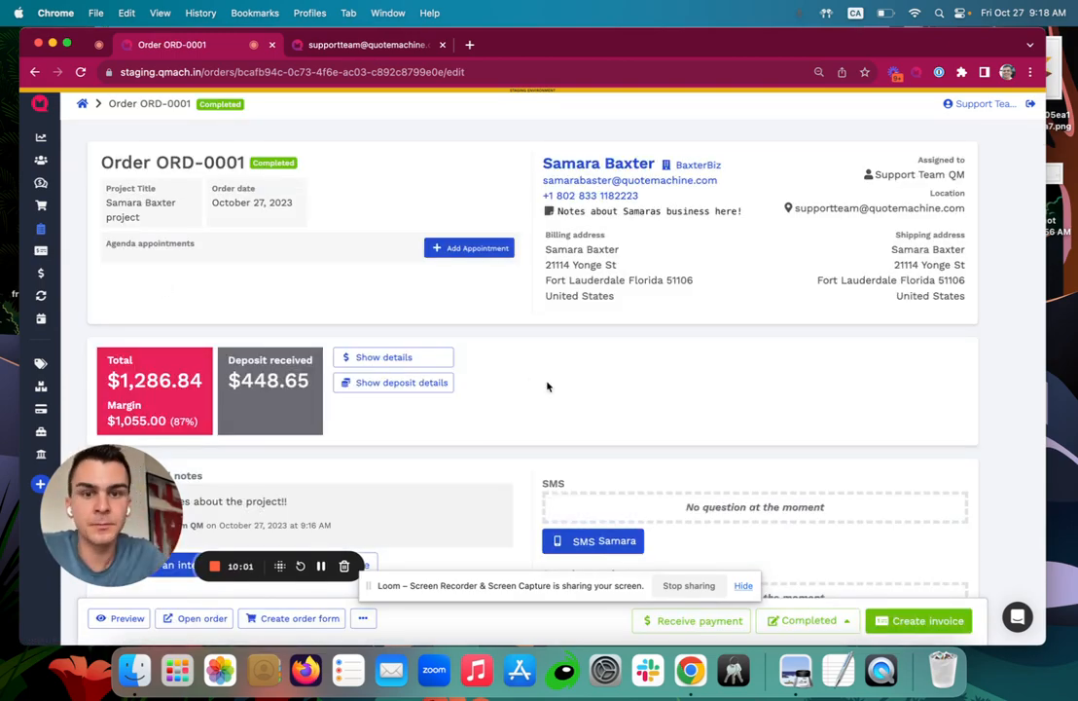
# Start an invoice for ORD-0001 on NET 15 terms, due November 11, 2023.
pyautogui.click(922, 623)
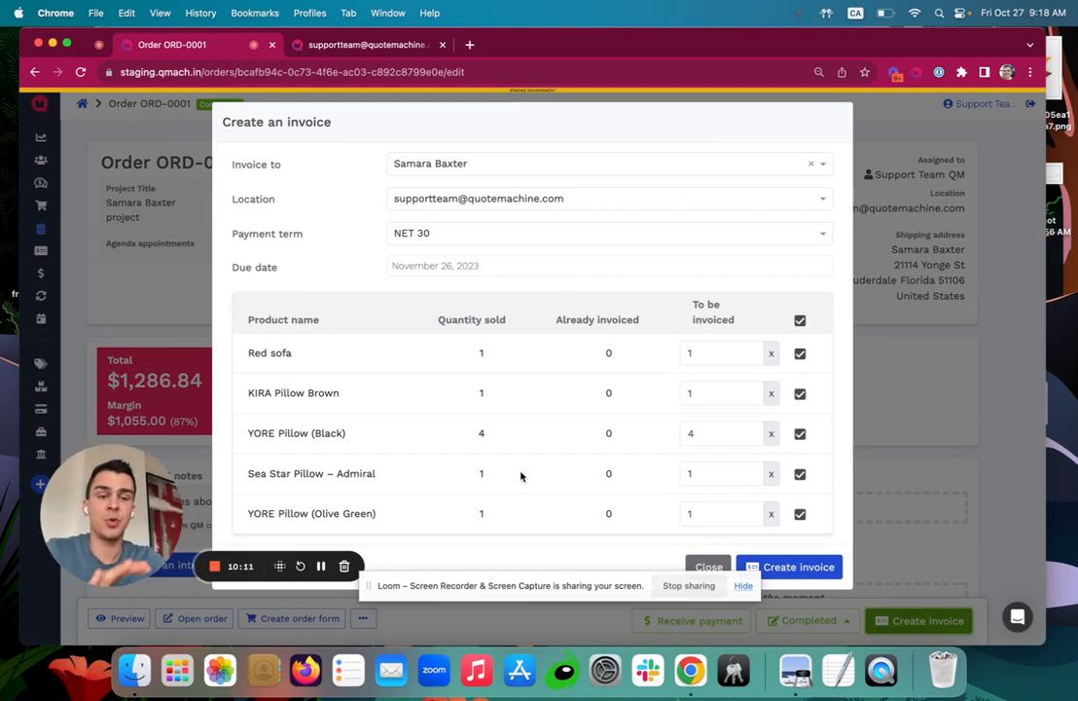
pyautogui.click(415, 235)
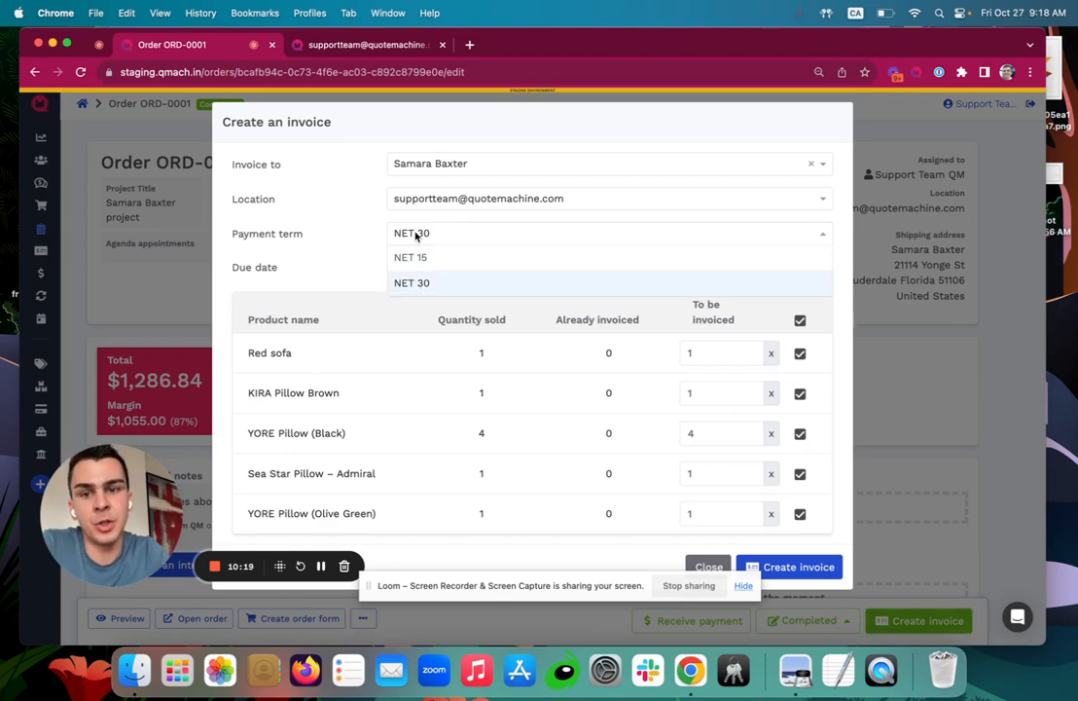
pyautogui.click(416, 254)
pyautogui.click(416, 254)
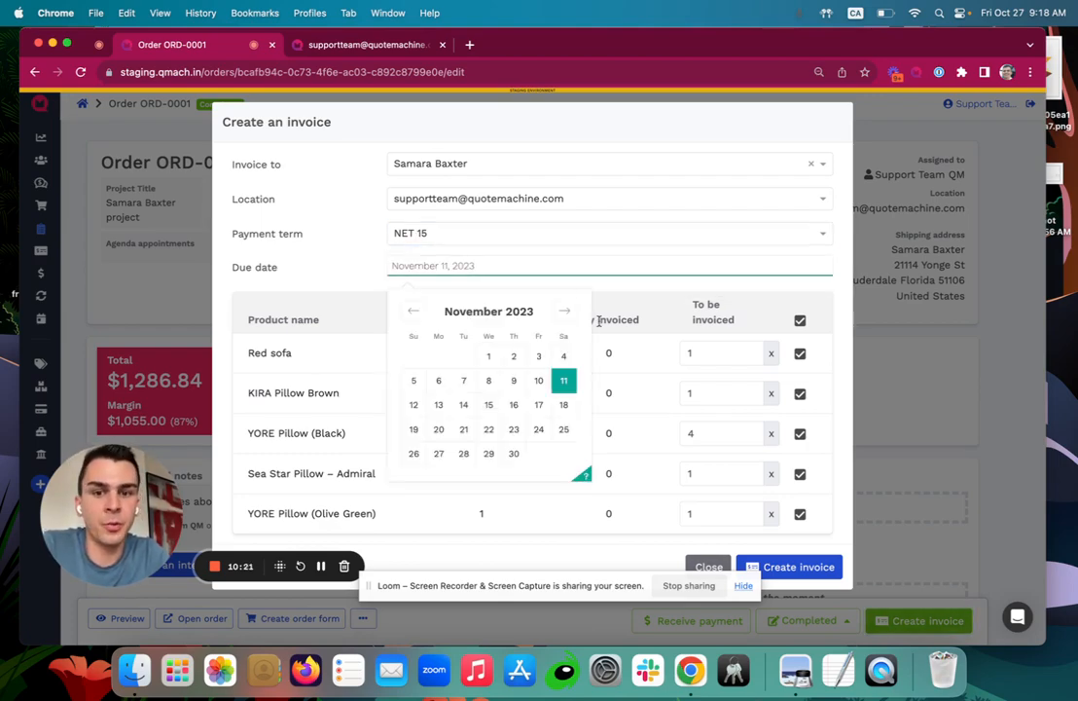
pyautogui.click(563, 384)
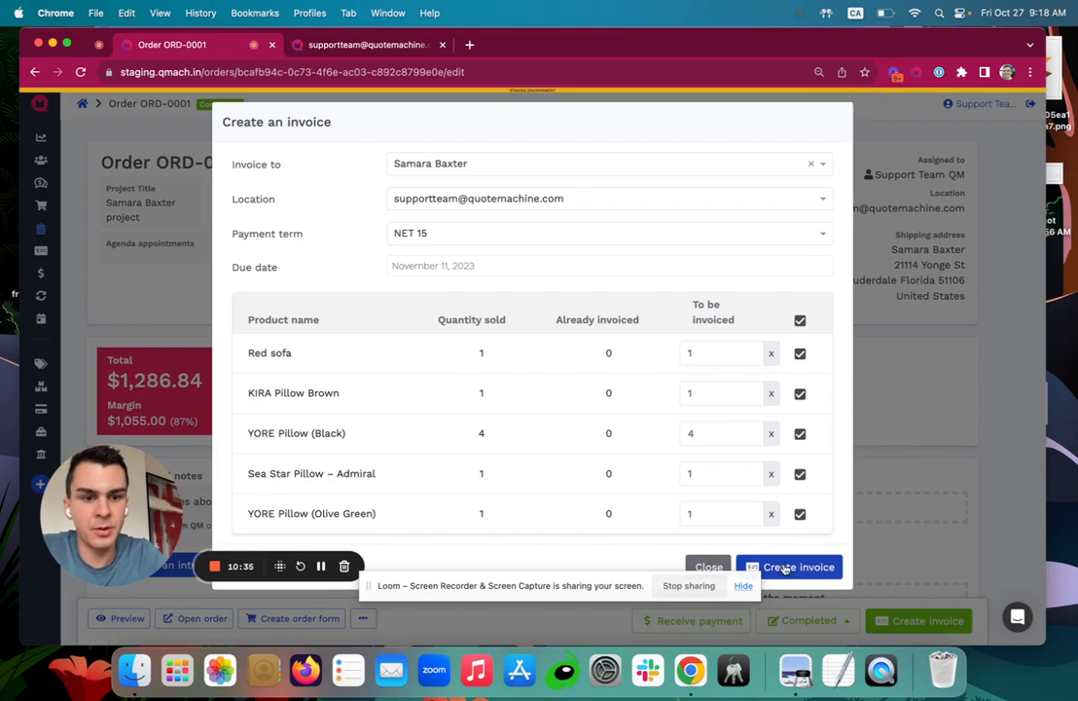
# Leave all items, including Red sofa and KIRA Pillow Brown, checked and create the invoice.
pyautogui.click(800, 320)
pyautogui.click(800, 352)
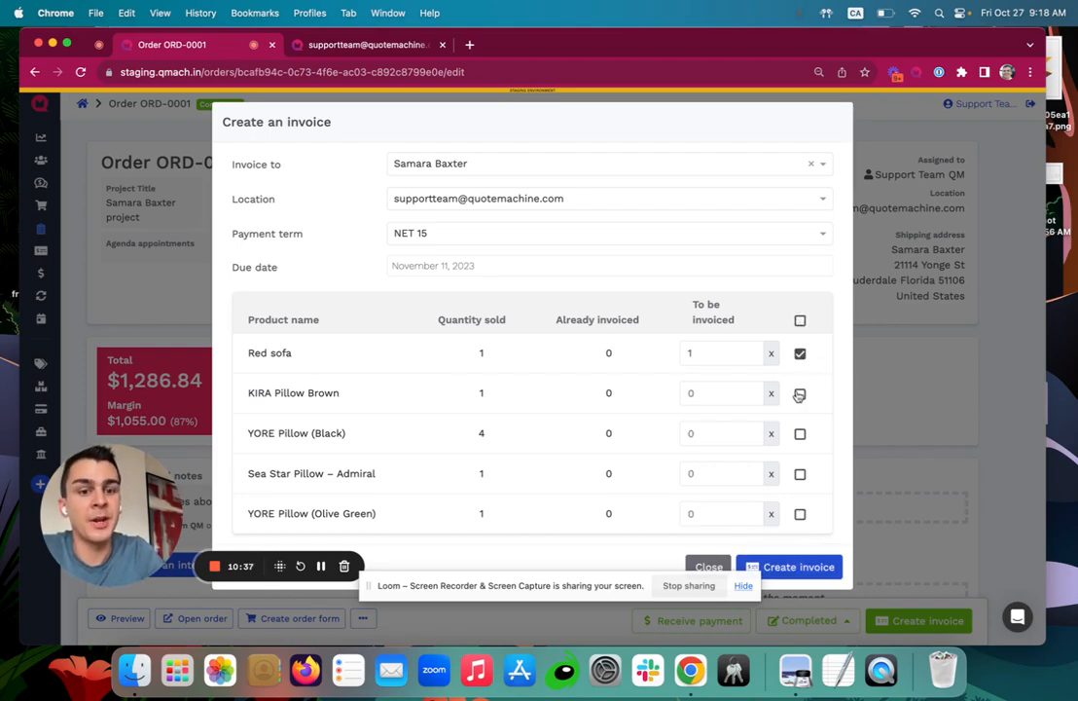
pyautogui.click(800, 393)
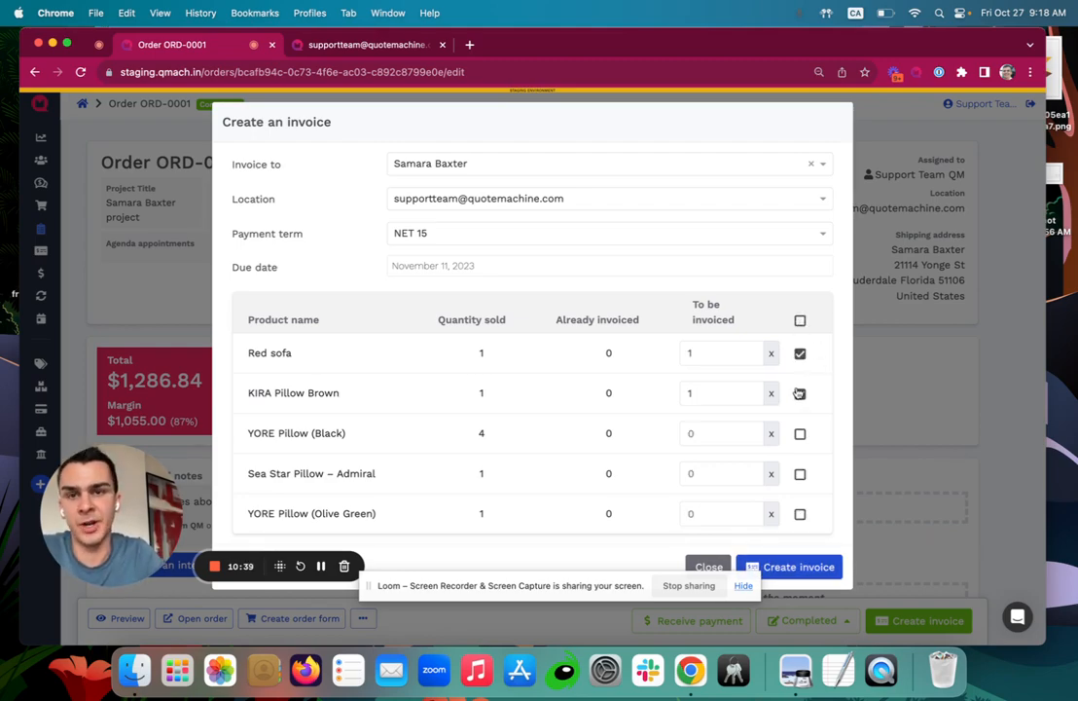
pyautogui.click(802, 320)
pyautogui.click(807, 567)
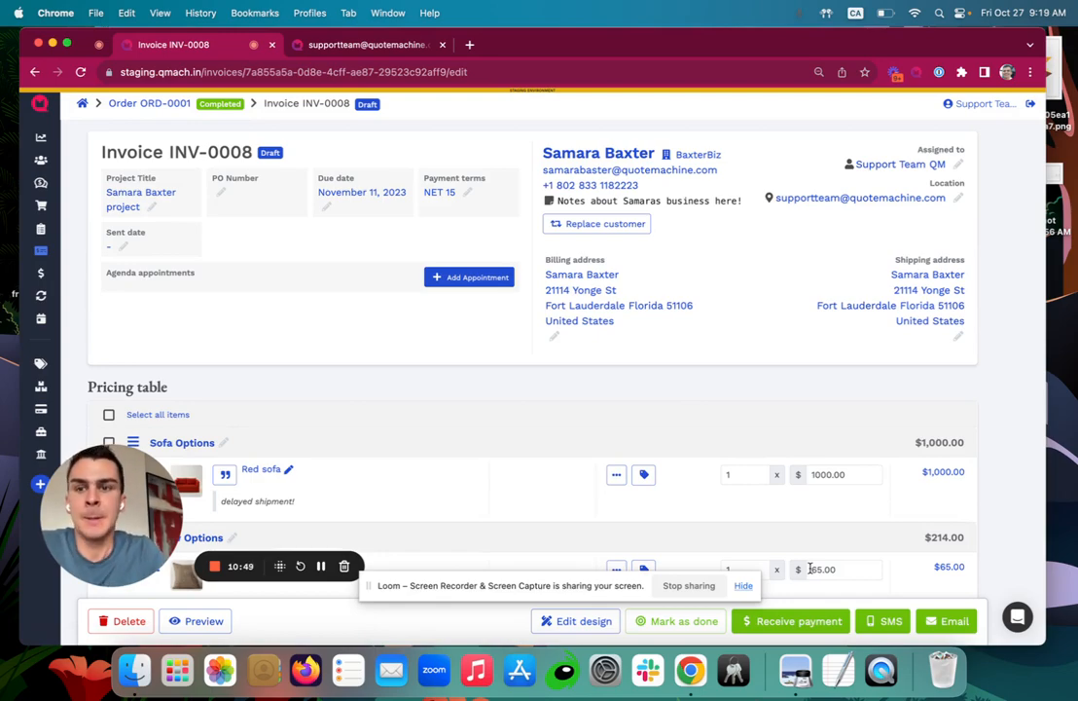
pyautogui.scroll(-2, 809, 570)
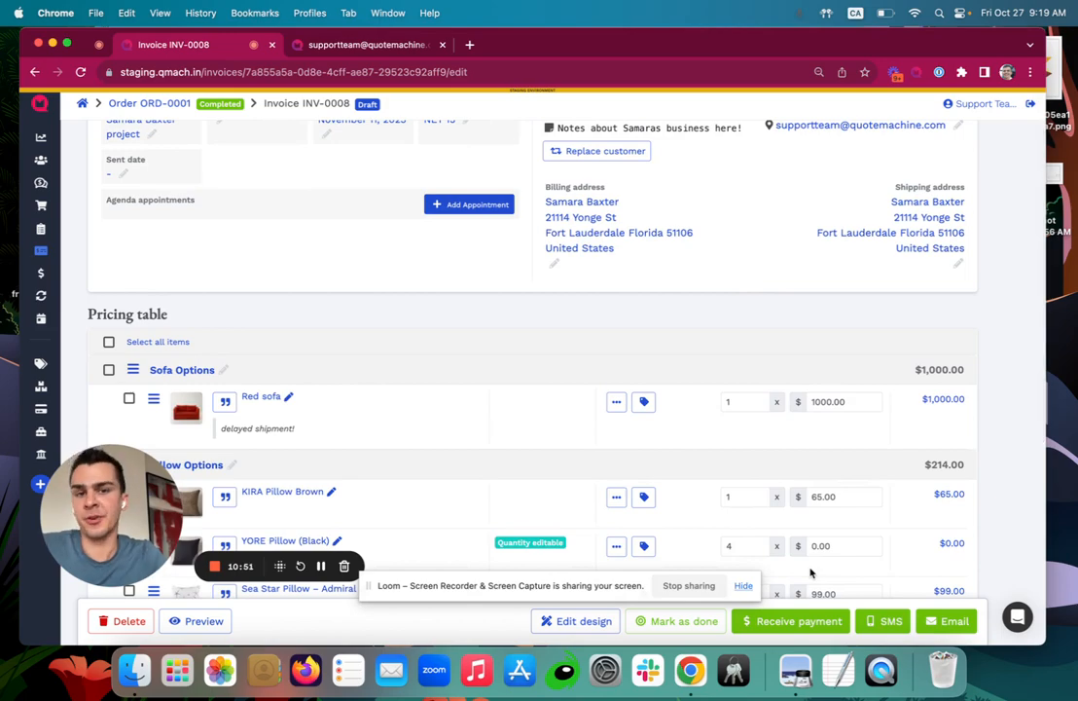
pyautogui.scroll(2, 810, 572)
pyautogui.scroll(-5, 811, 573)
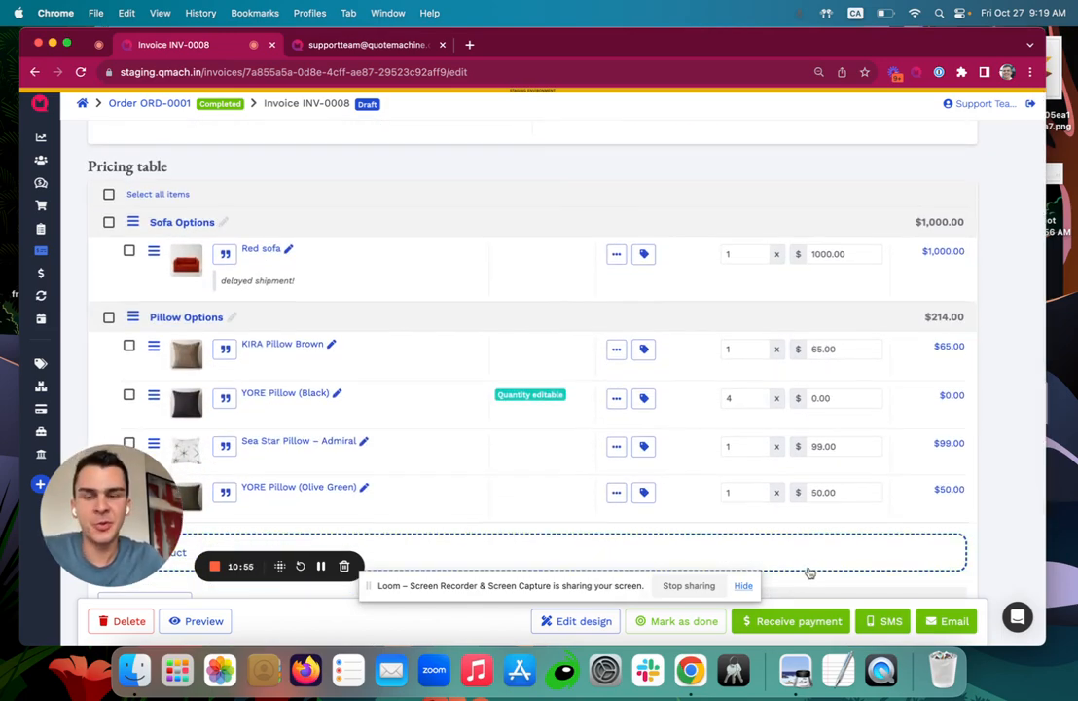
pyautogui.scroll(5, 705, 325)
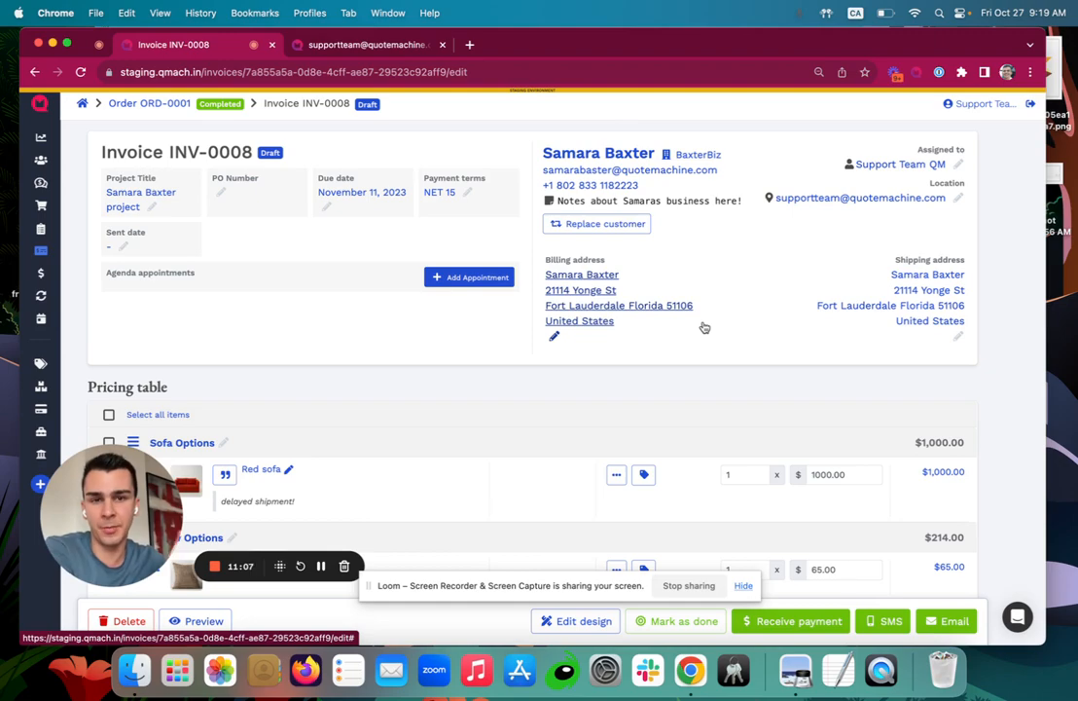
pyautogui.scroll(-6, 704, 328)
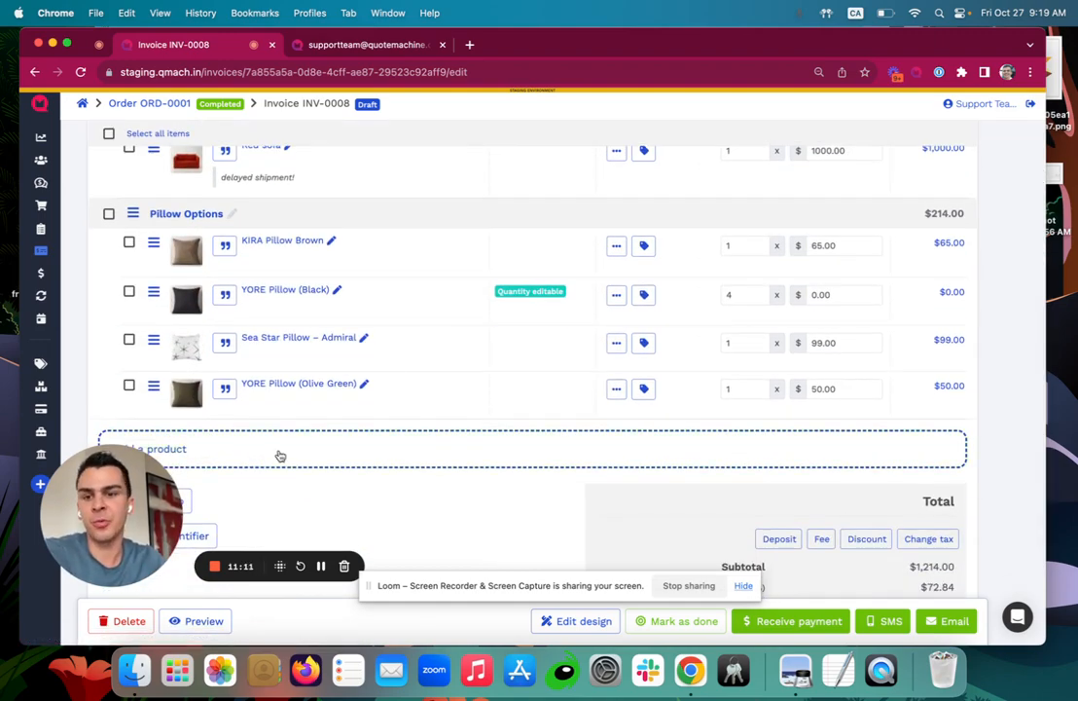
pyautogui.scroll(2, 279, 453)
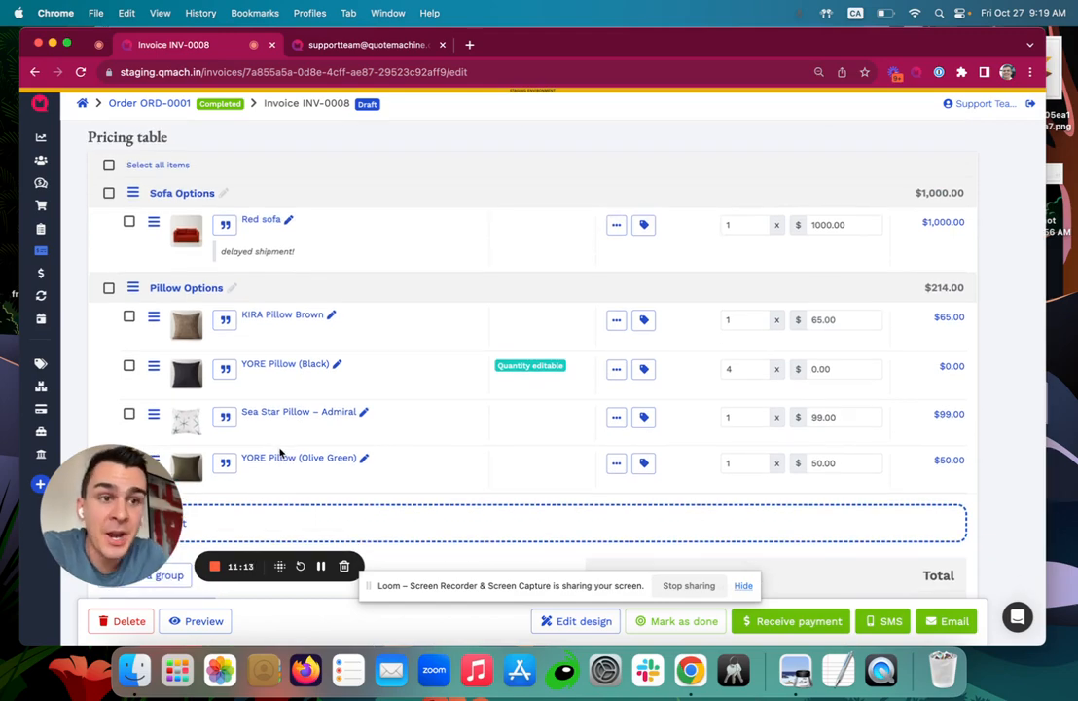
pyautogui.scroll(-2, 279, 453)
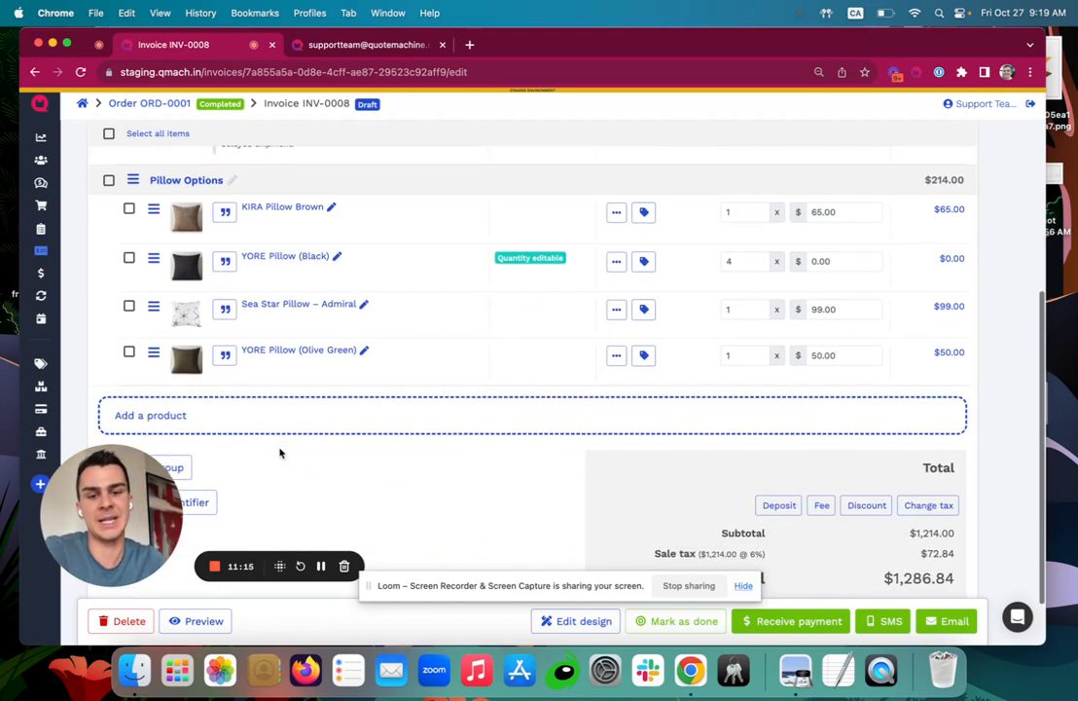
pyautogui.scroll(-1, 280, 452)
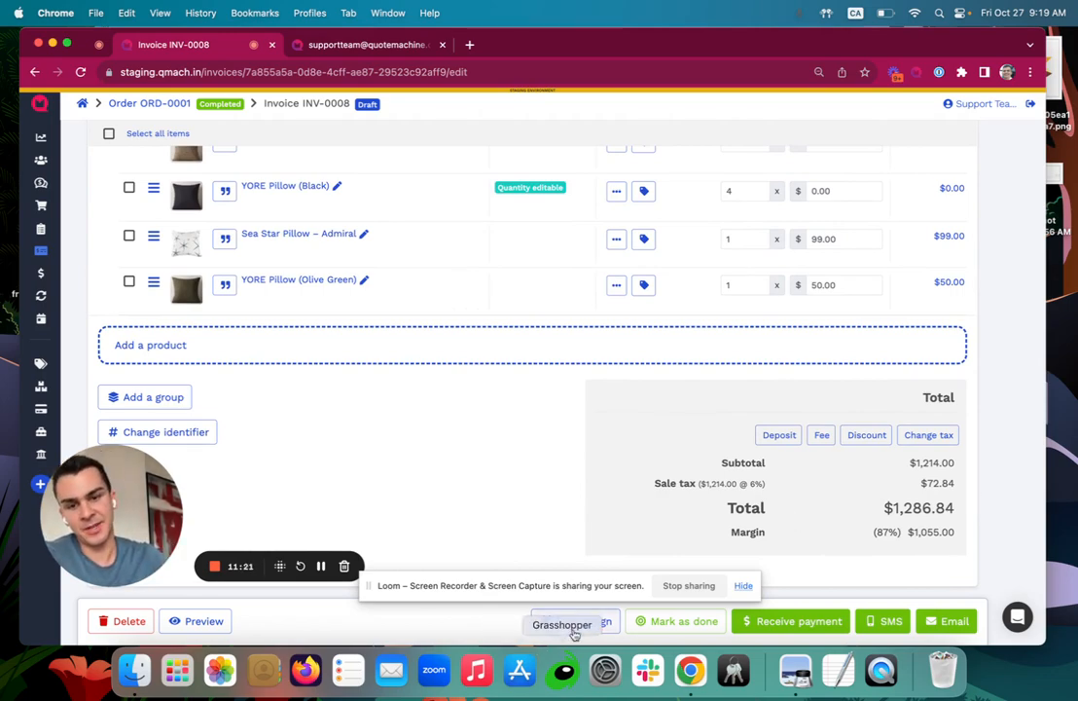
pyautogui.click(575, 623)
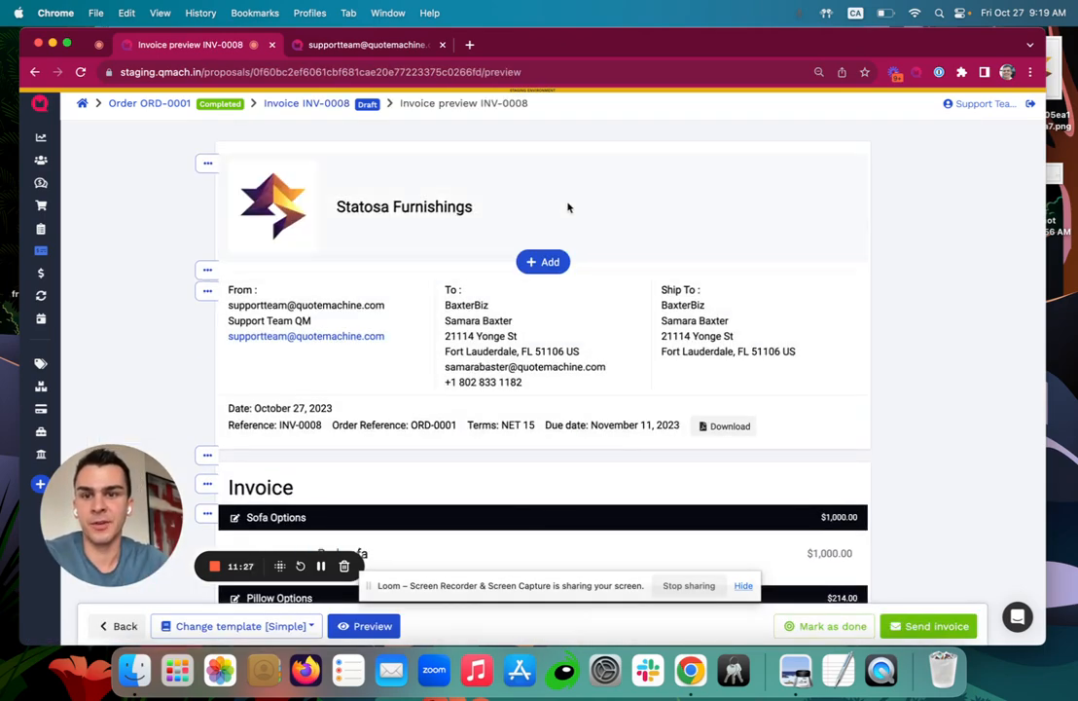
# Review INV-0008's preview items and $1,286.84 balance, then bring up the invoice email form.
pyautogui.scroll(-3, 660, 273)
pyautogui.scroll(-4, 660, 274)
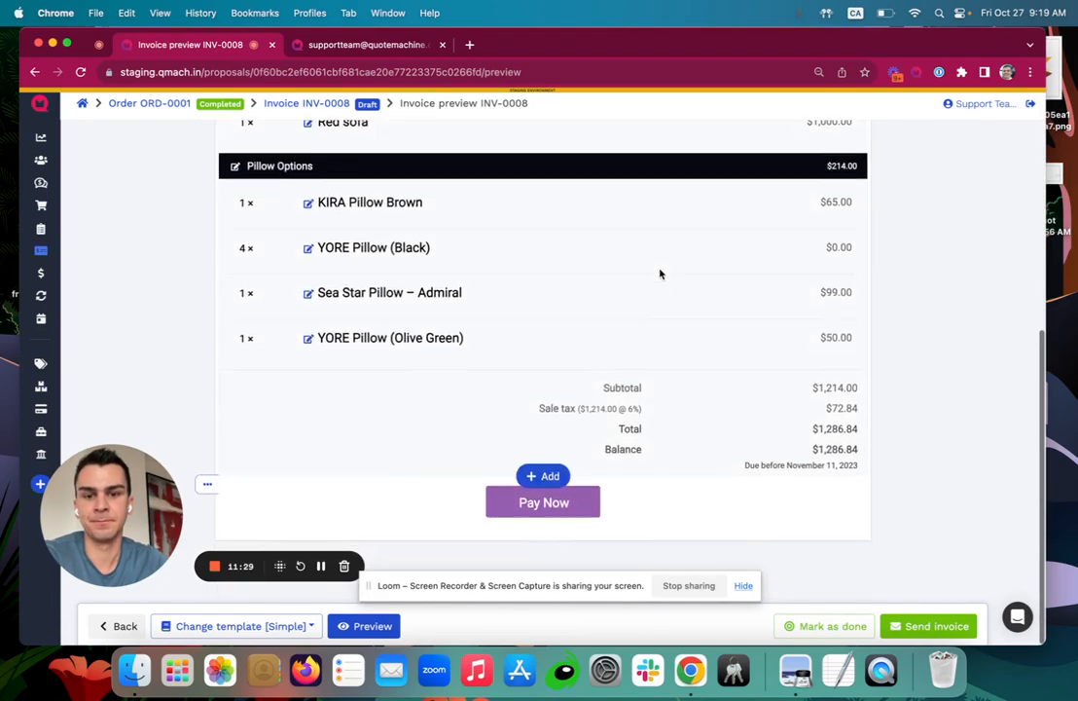
pyautogui.scroll(1, 548, 376)
pyautogui.scroll(-1, 547, 376)
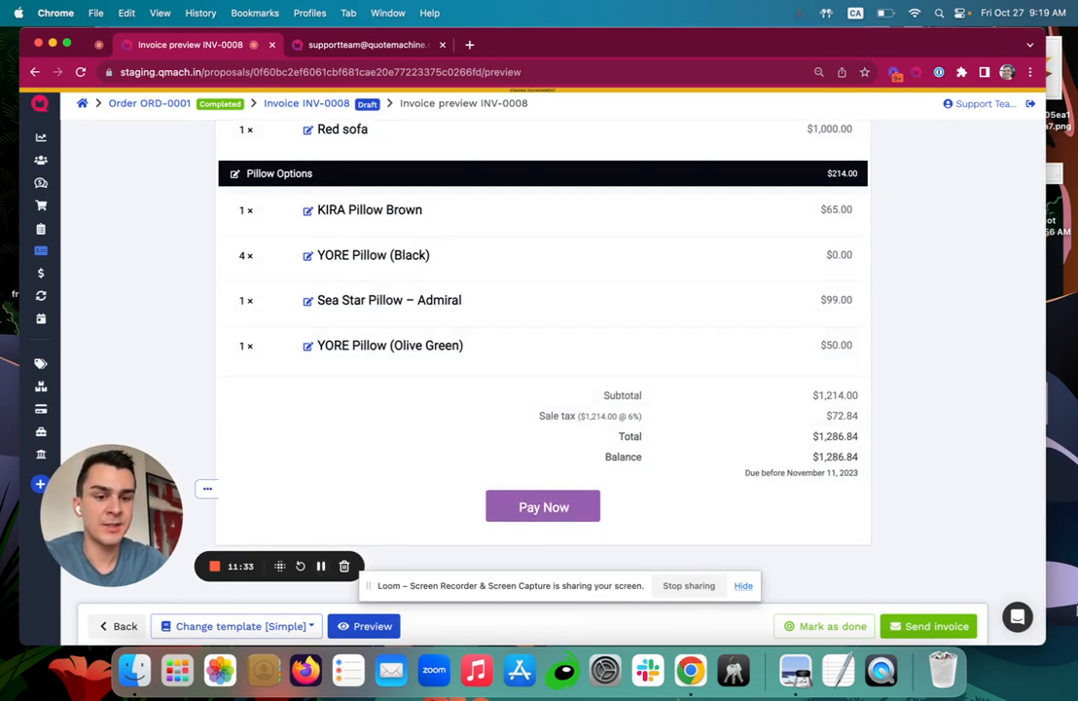
pyautogui.click(950, 625)
# Send the invoice INV-0008 email to the customer.
pyautogui.scroll(-2, 412, 441)
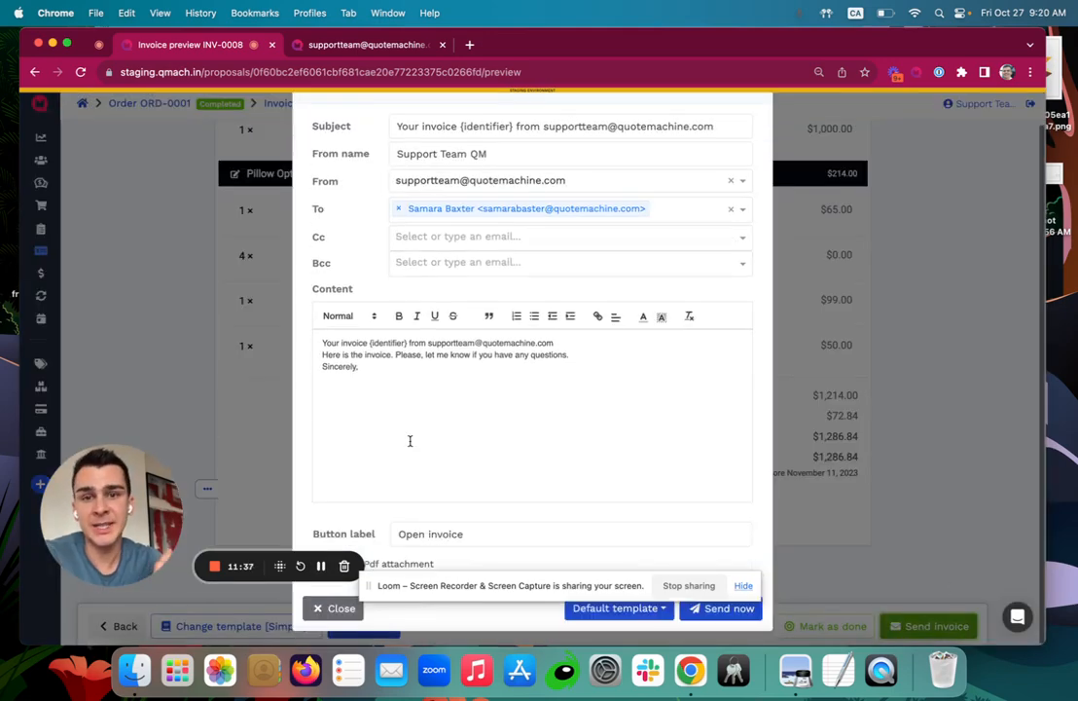
pyautogui.click(724, 626)
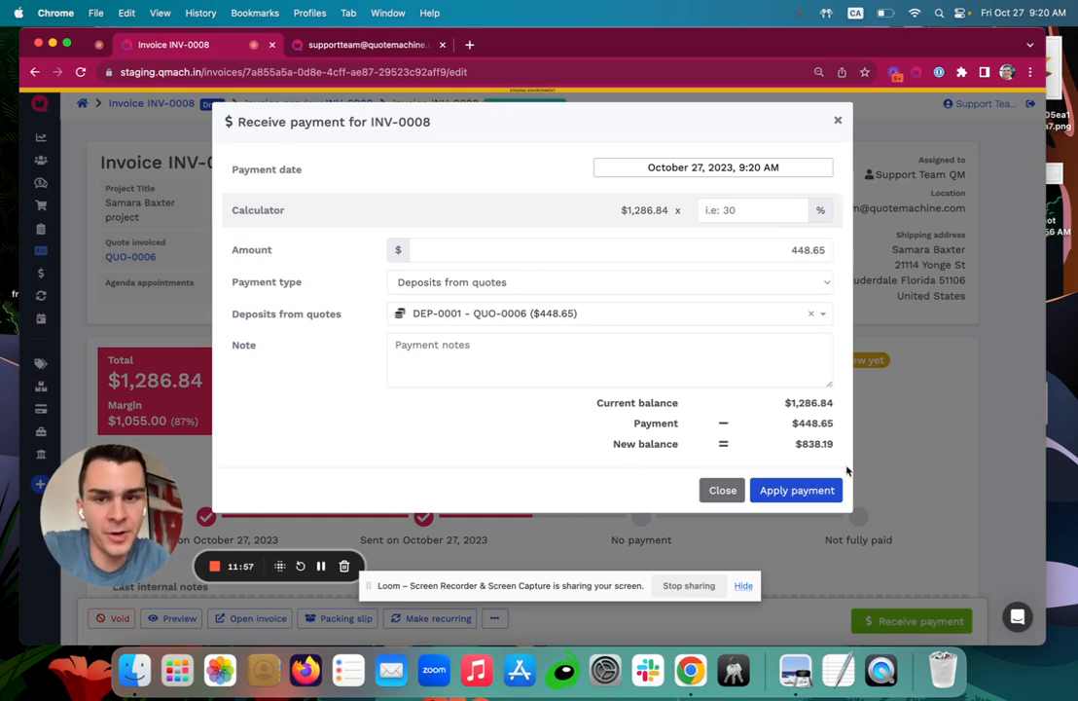
# Apply the $448.65 deposit to INV-0008, leaving $838.19 due, and open the client-facing invoice.
pyautogui.click(791, 488)
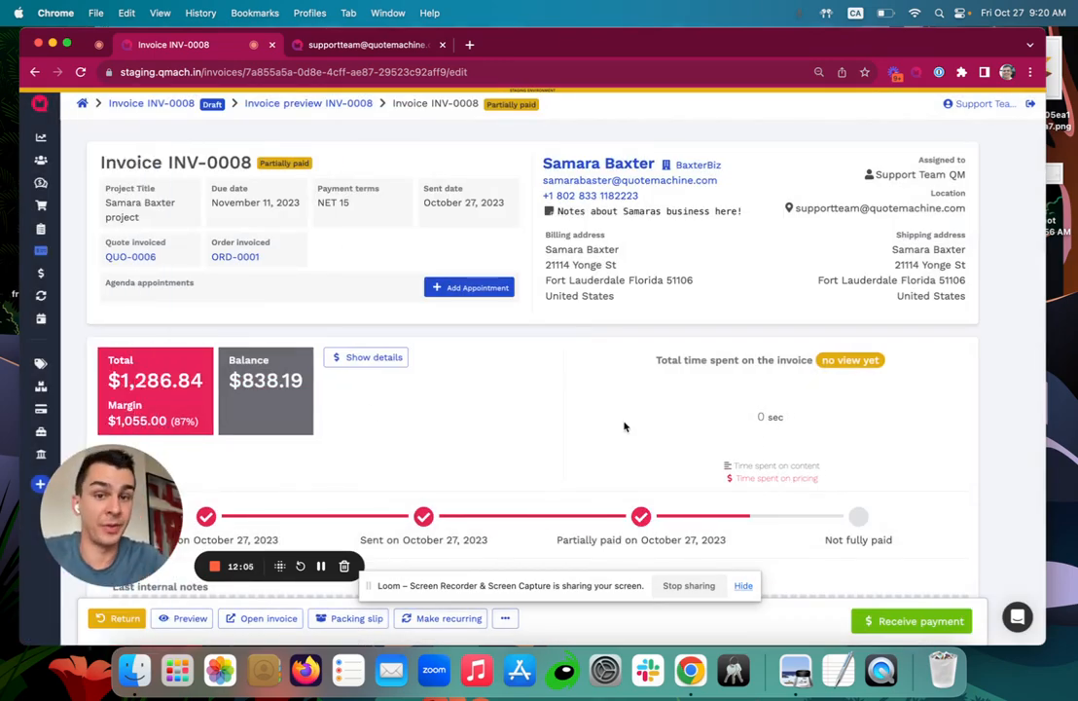
pyautogui.click(276, 624)
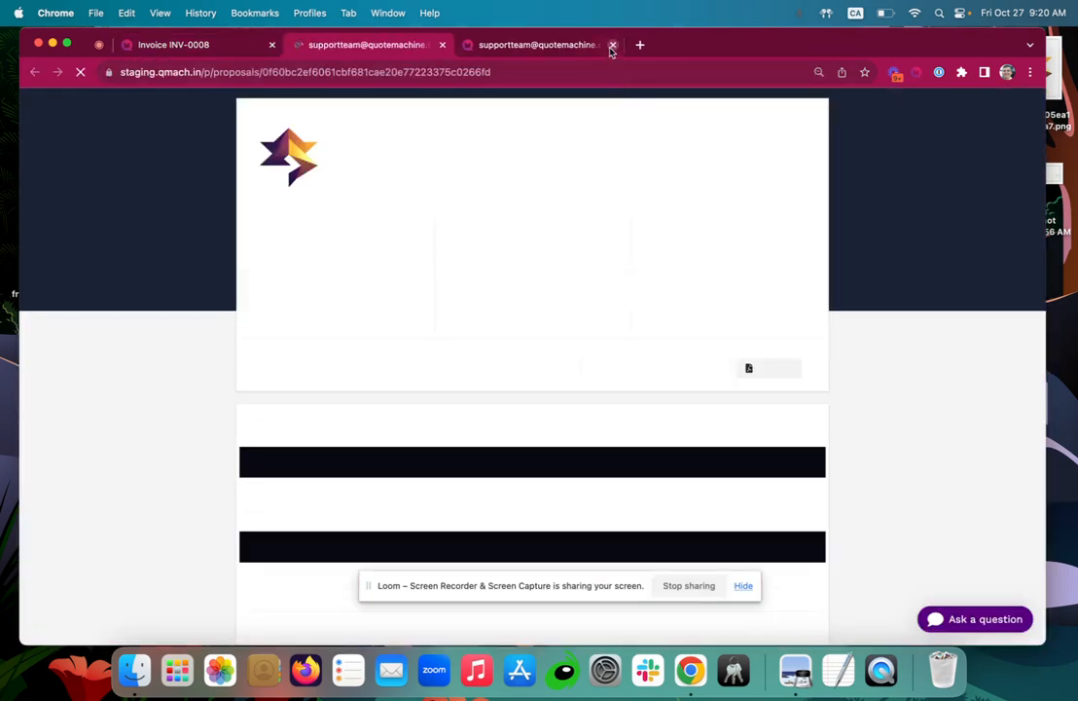
# Close the duplicate invoice tab and scroll down to the invoice's payment section.
pyautogui.click(612, 45)
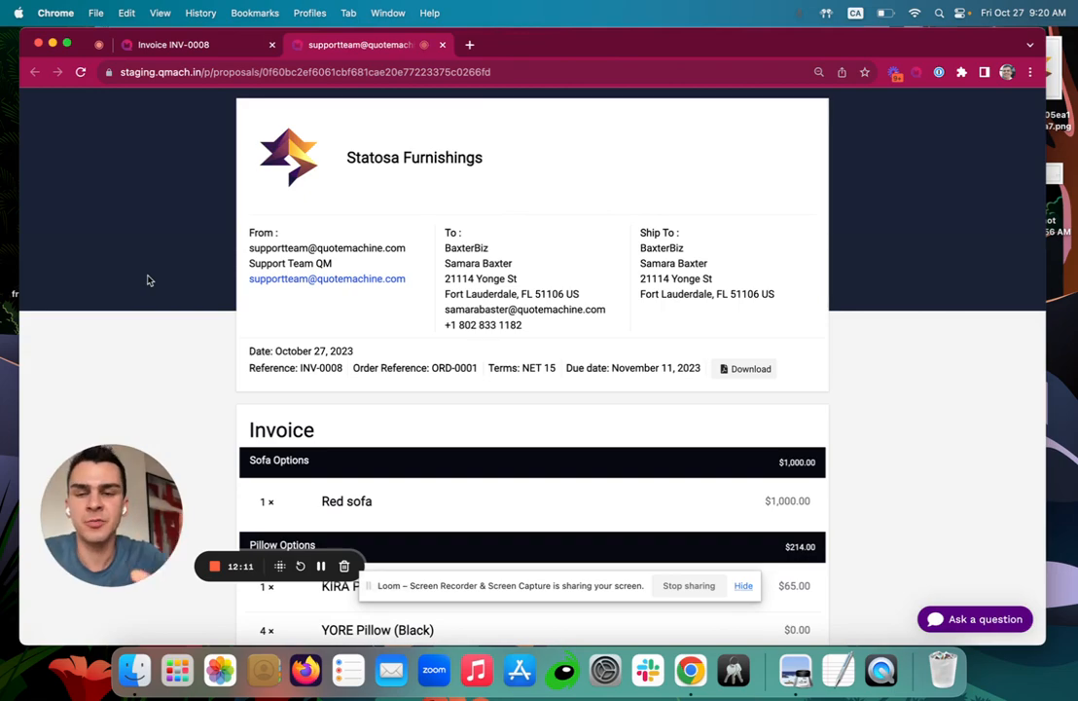
pyautogui.scroll(-1, 148, 280)
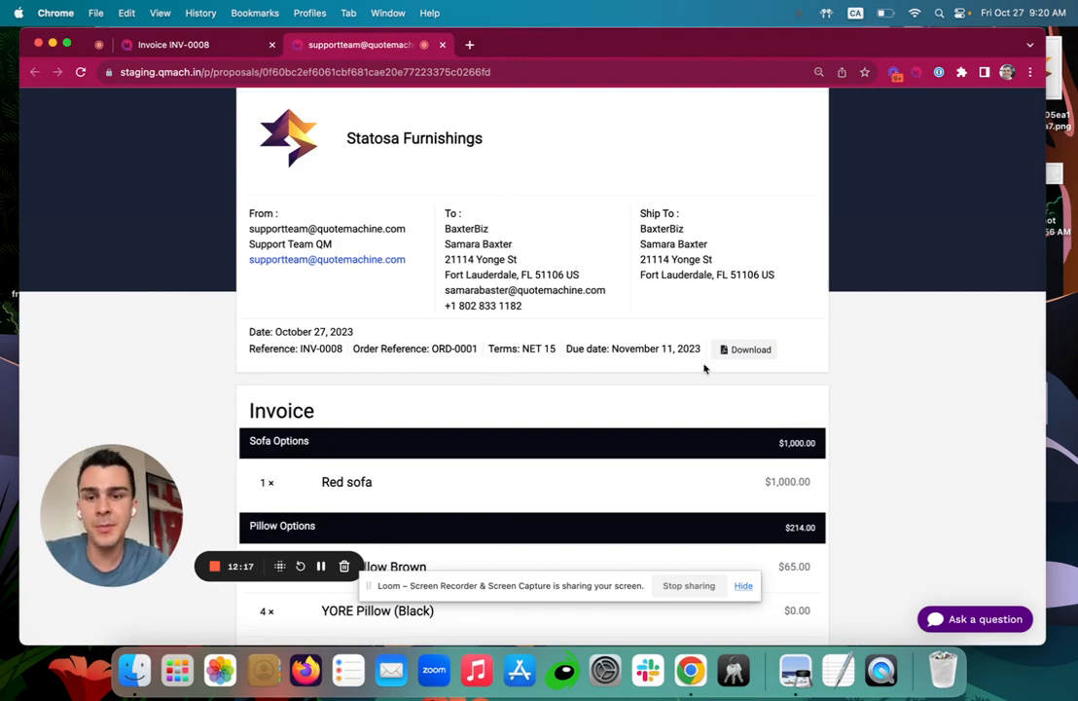
pyautogui.scroll(-5, 705, 367)
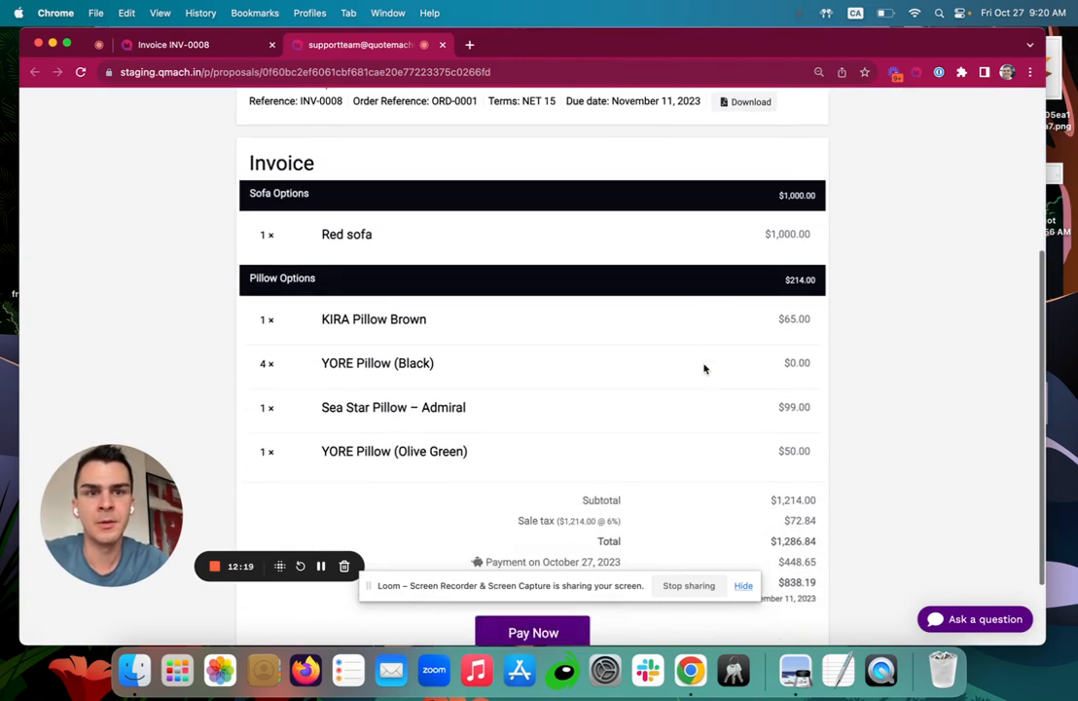
pyautogui.scroll(-2, 704, 368)
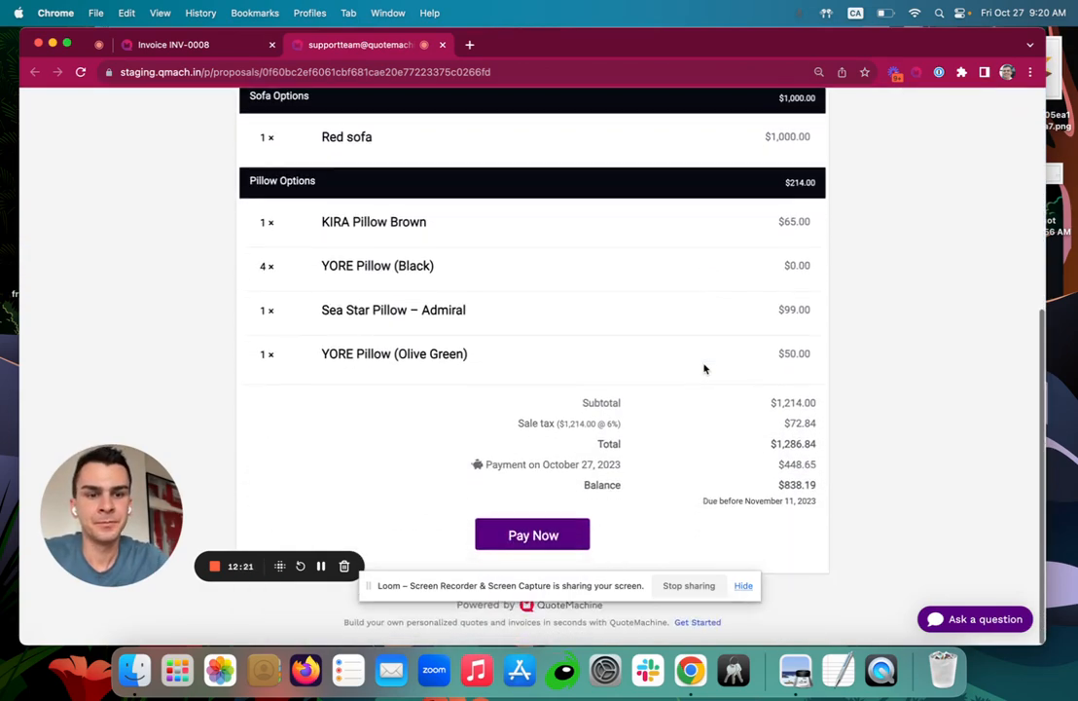
# Pay the $838.19 balance with the Visa 4111 test card under the cardholder's name.
pyautogui.click(502, 534)
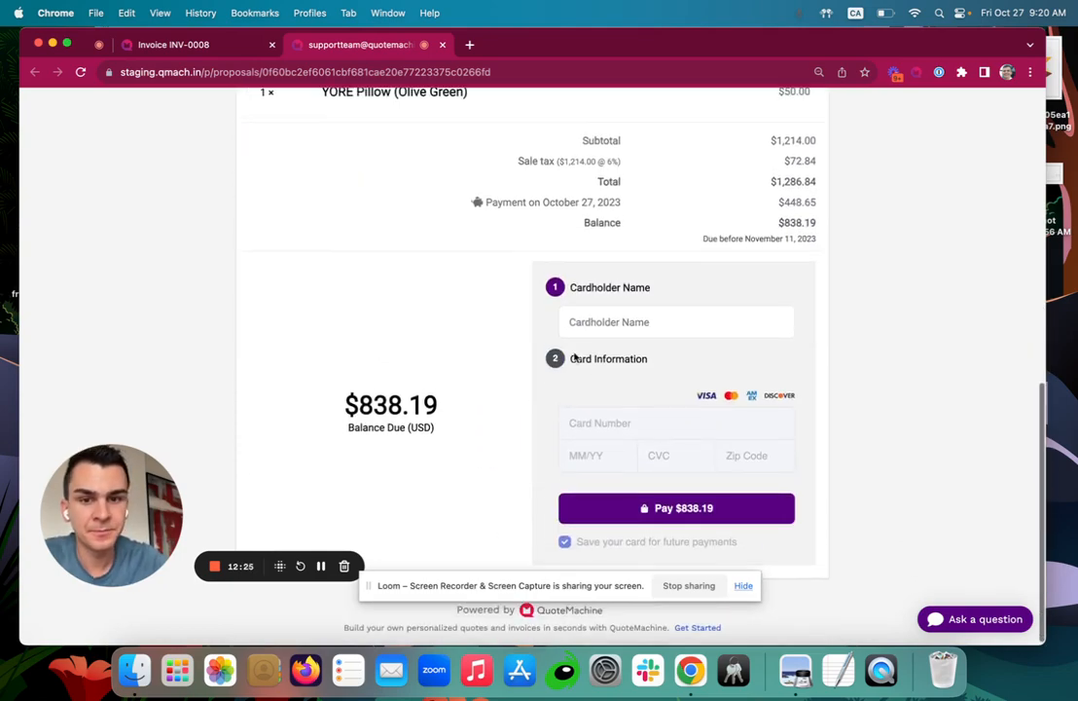
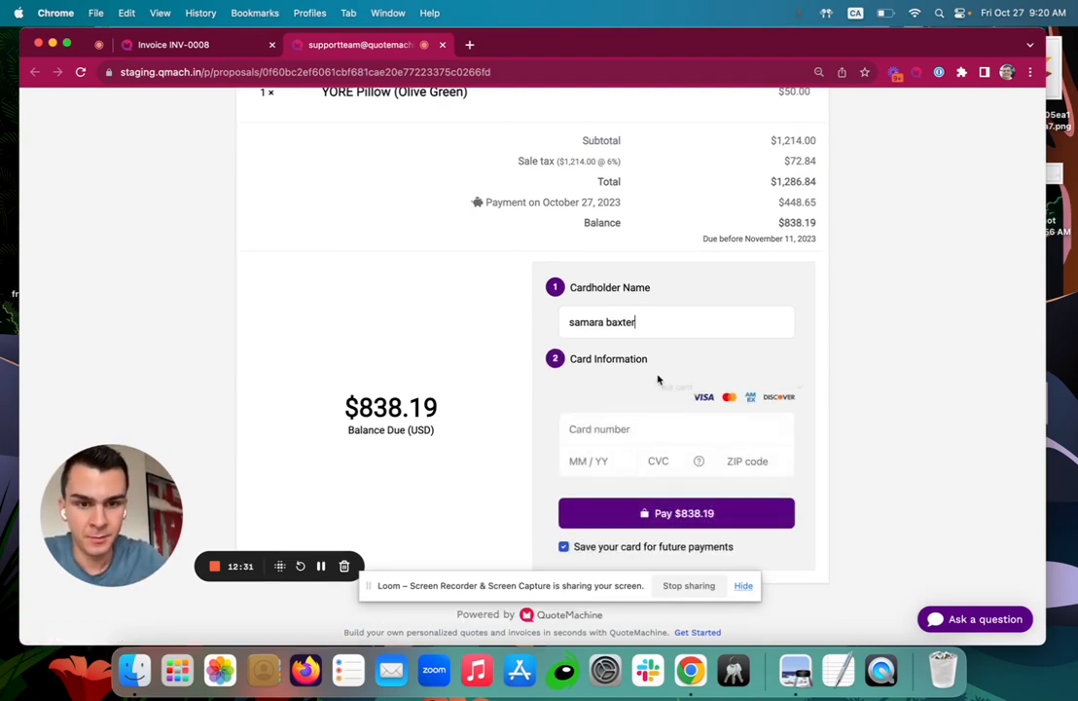
pyautogui.click(681, 386)
pyautogui.click(693, 416)
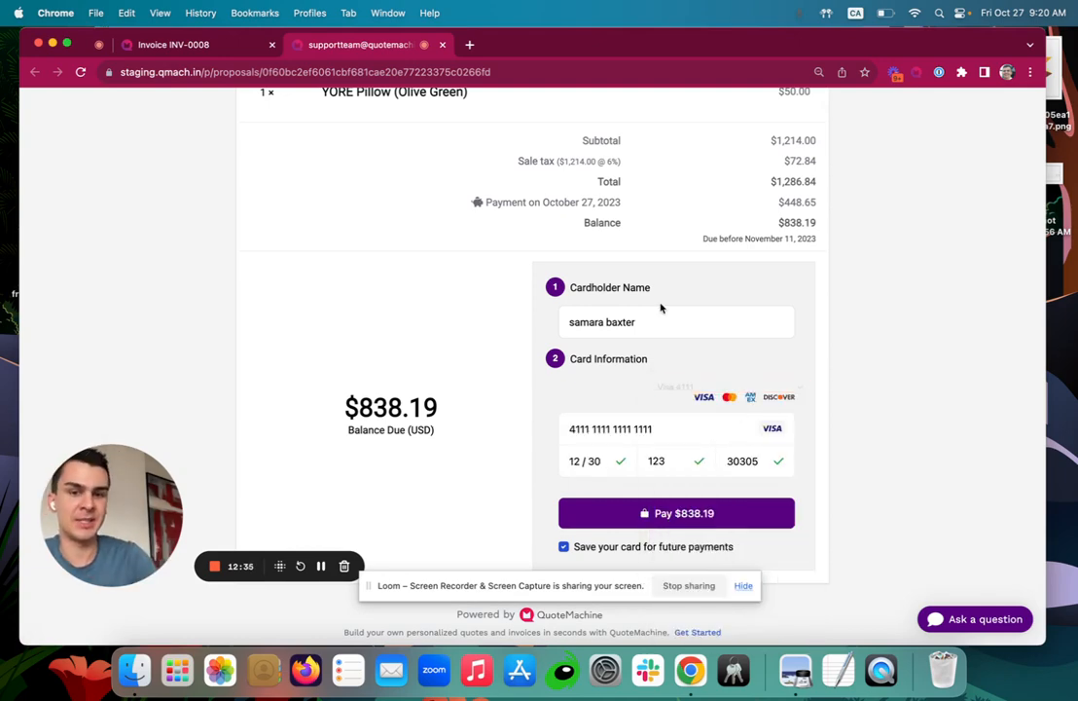
pyautogui.click(665, 513)
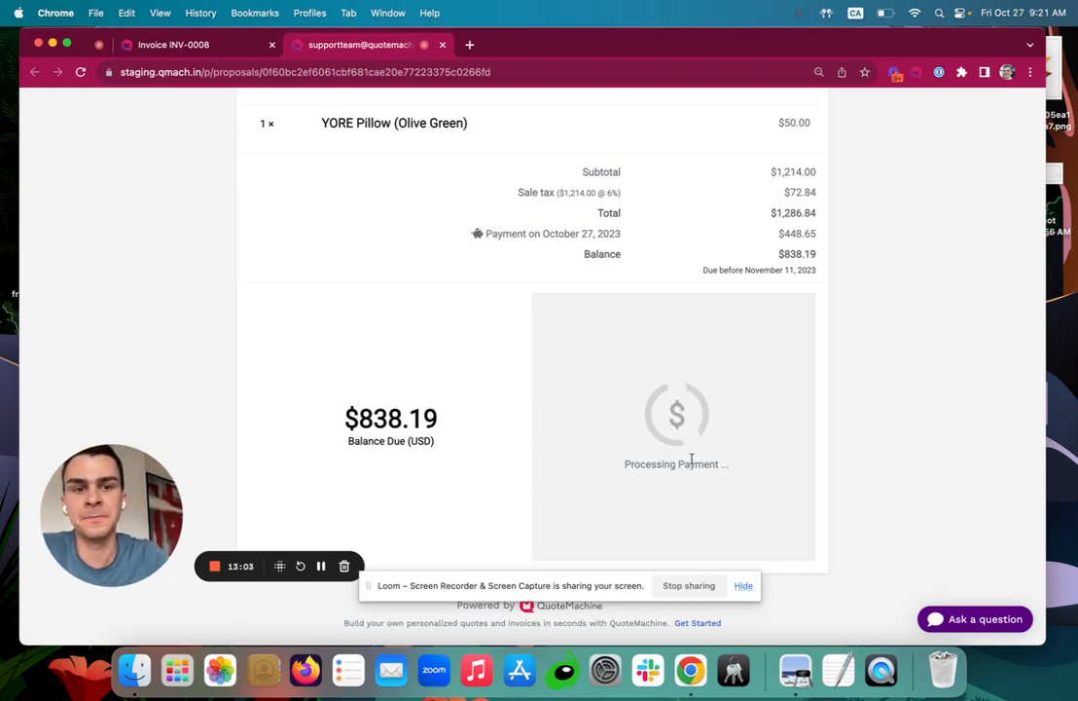
# Scroll the client invoice while the $838.19 payment processes, then head back toward the Invoices listing.
pyautogui.scroll(1, 679, 411)
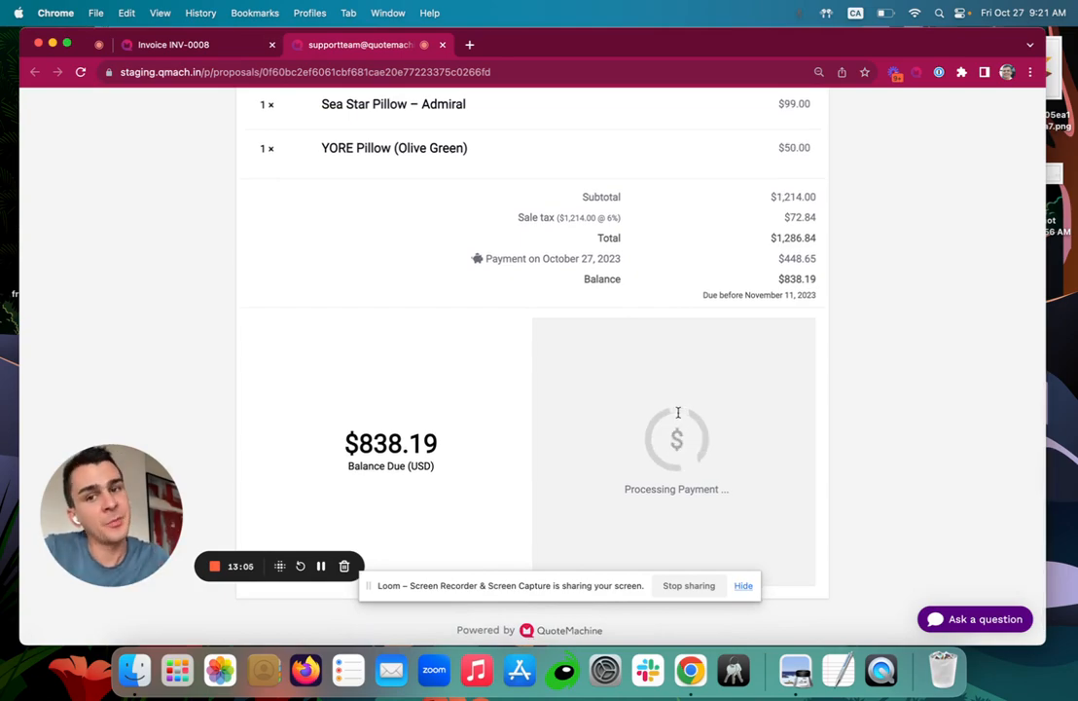
pyautogui.scroll(4, 678, 417)
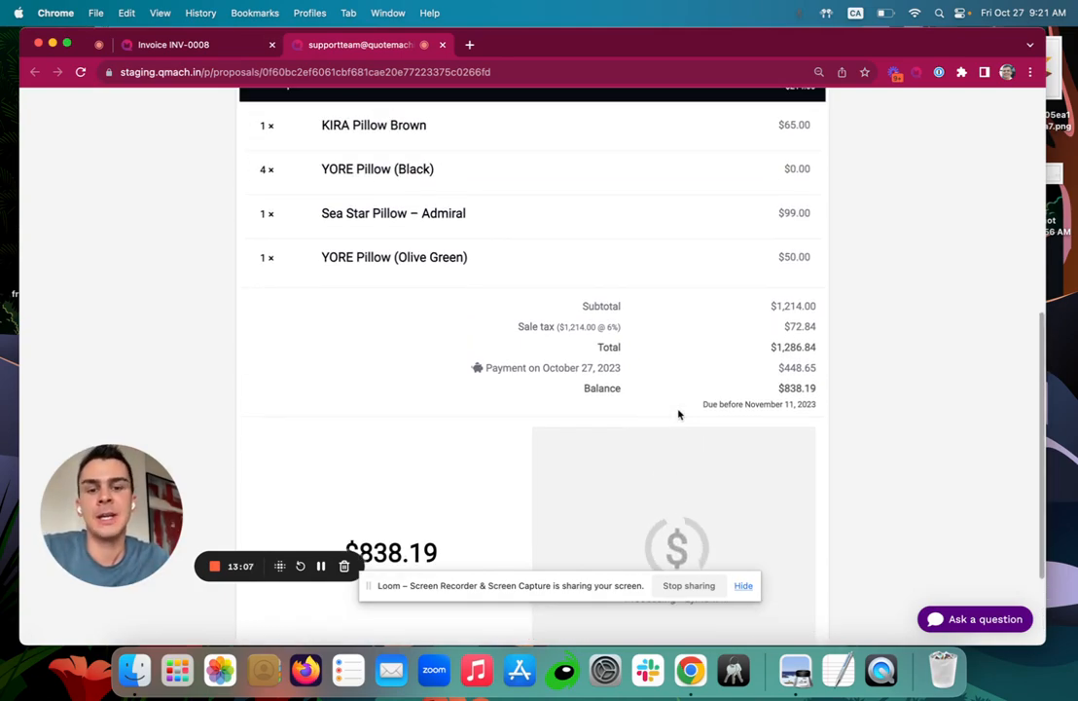
pyautogui.scroll(15, 679, 414)
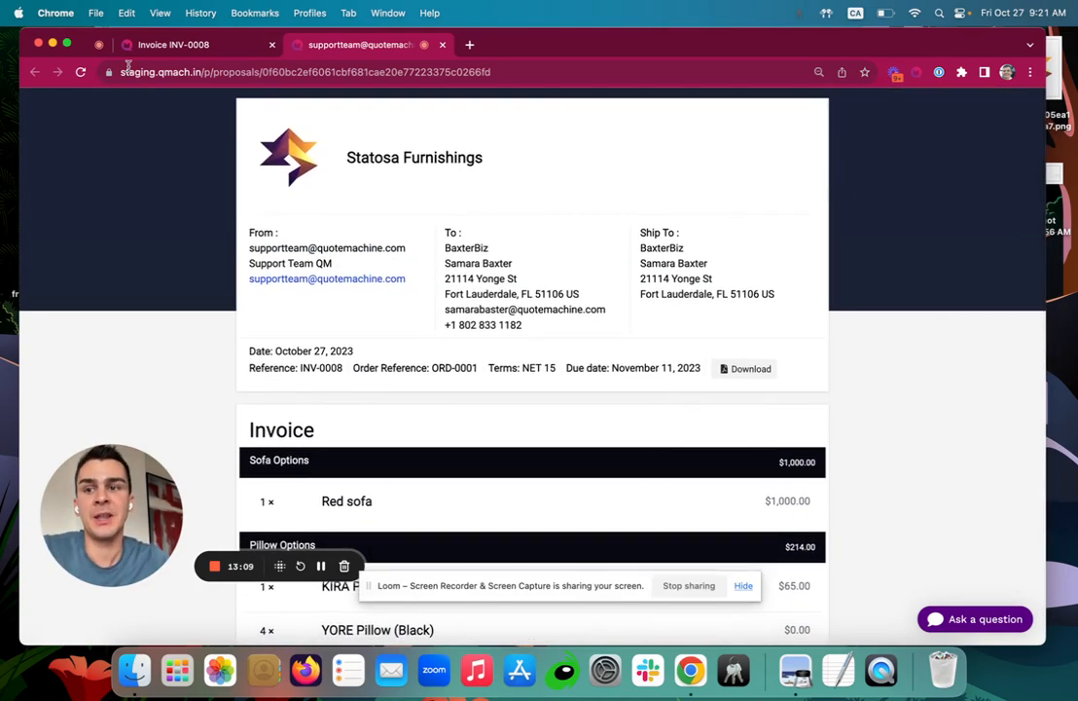
pyautogui.scroll(-20, 354, 292)
pyautogui.scroll(2, 354, 292)
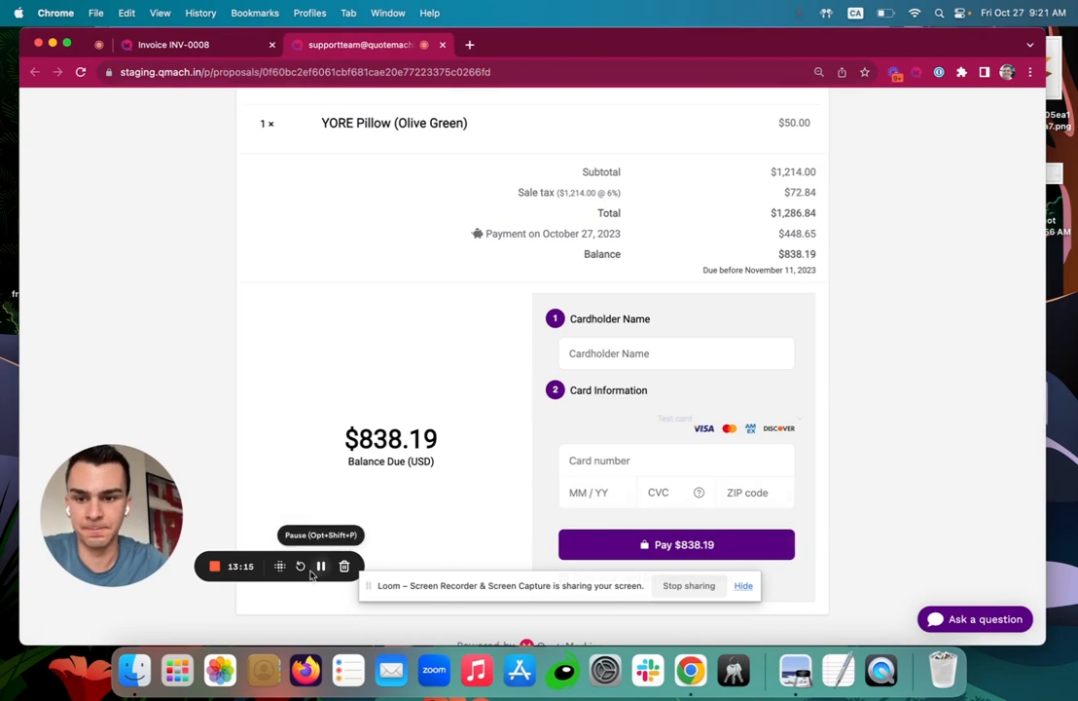
pyautogui.click(320, 565)
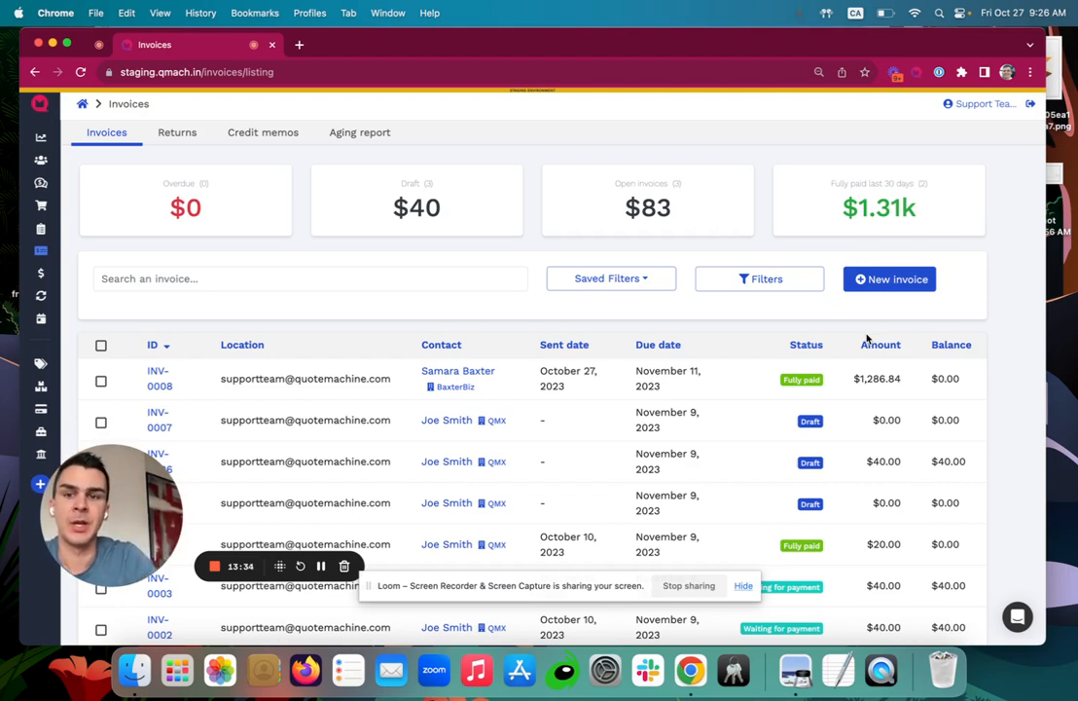
# Glance at the Aging report, return to Invoices, and open INV-0008's customer contact record.
pyautogui.click(375, 135)
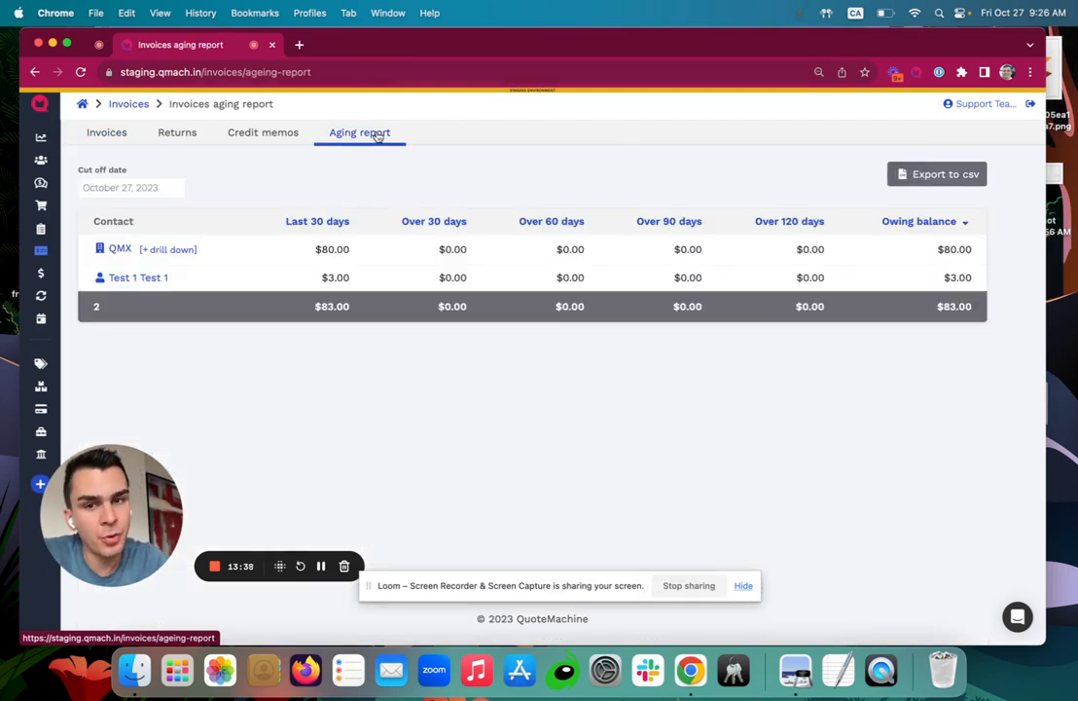
pyautogui.click(106, 136)
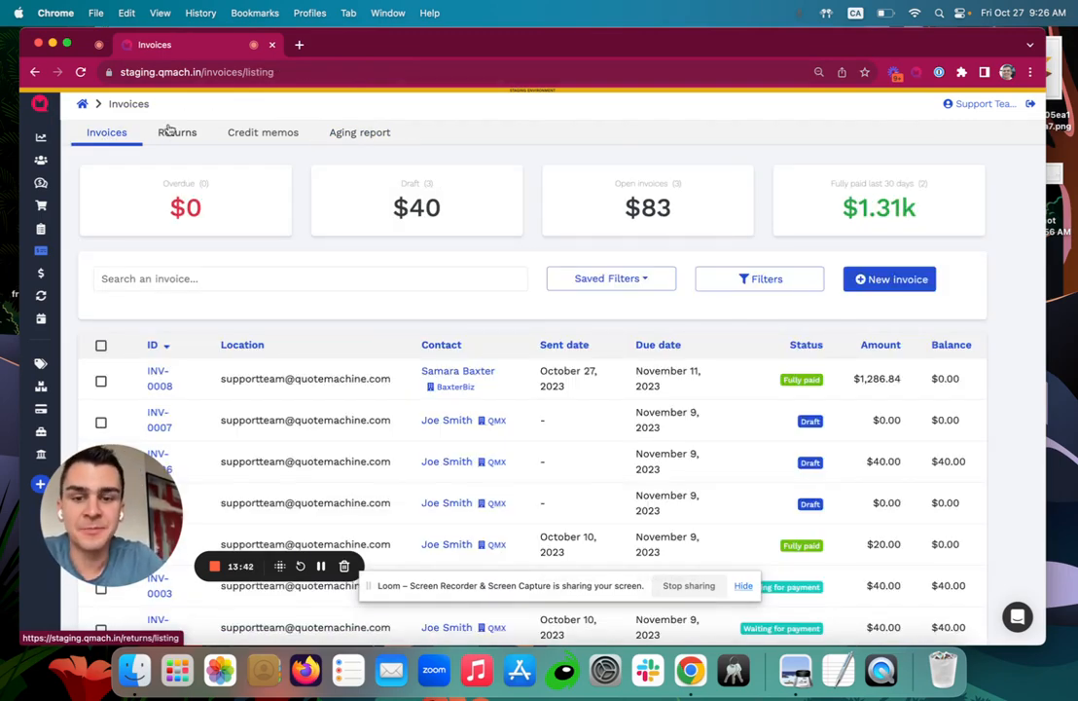
pyautogui.click(471, 374)
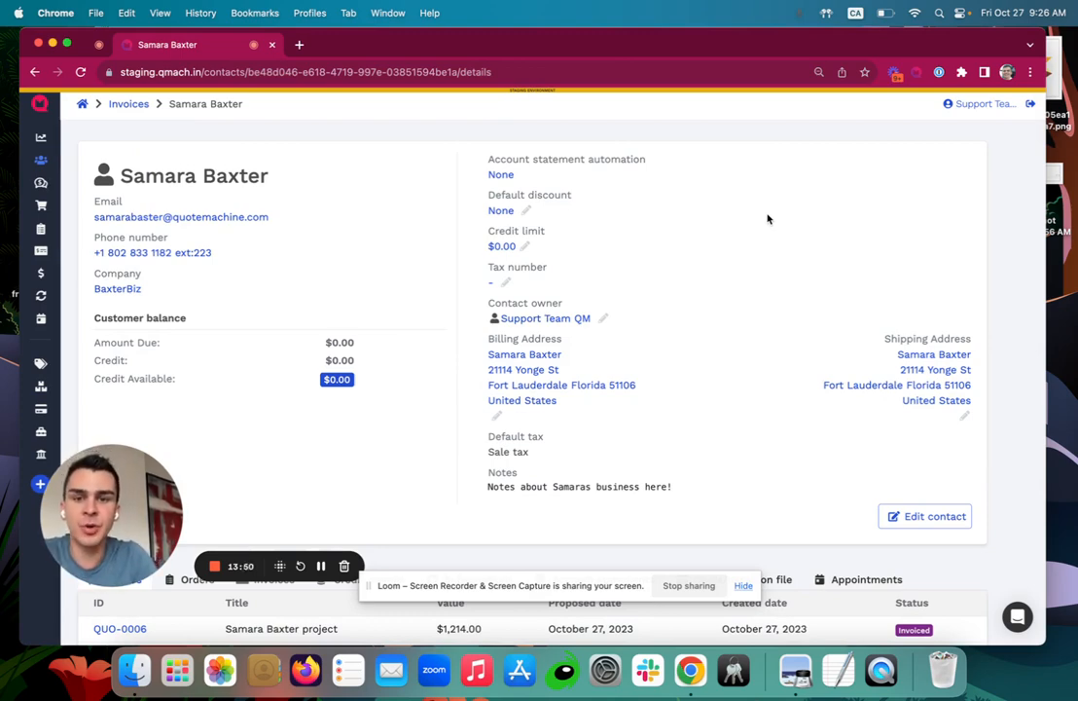
# Review the contact's address and notes, then view the customer's account statements.
pyautogui.moveTo(674, 489); pyautogui.dragTo(448, 475)
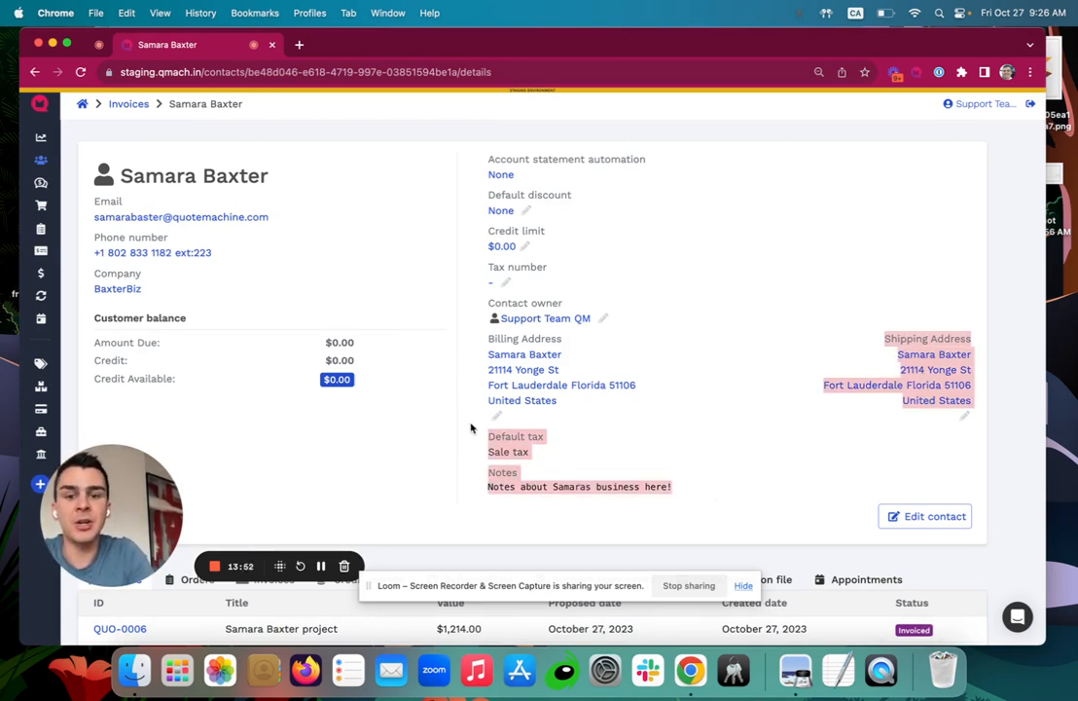
pyautogui.click(447, 476)
pyautogui.scroll(-3, 448, 476)
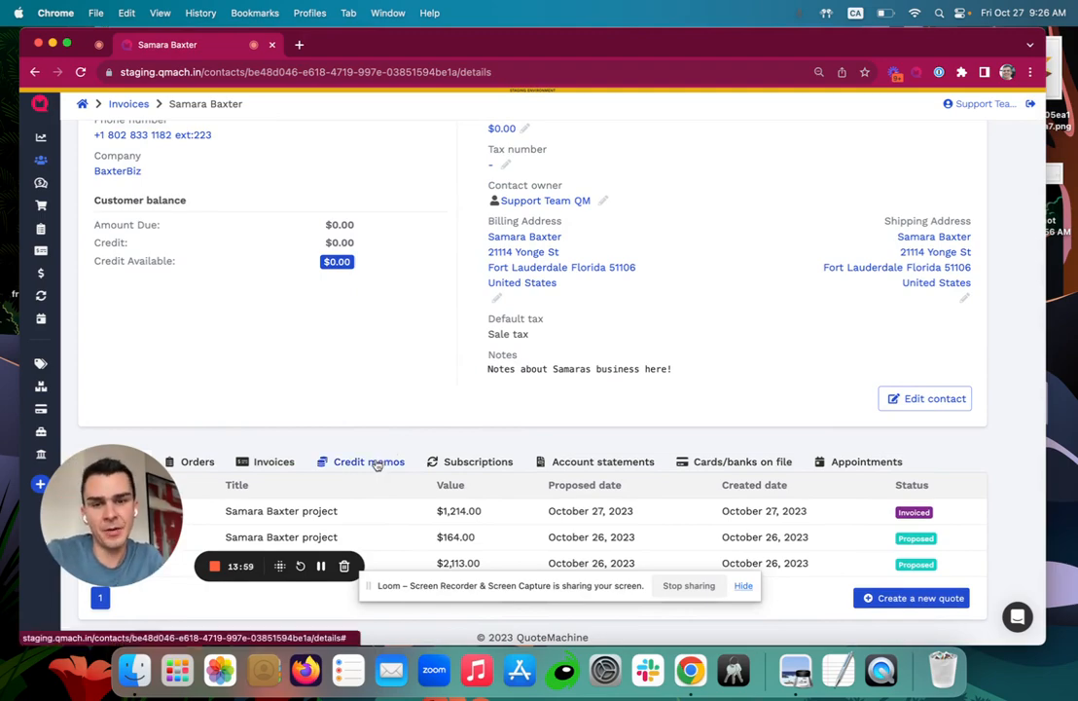
pyautogui.click(623, 459)
# Open the Payments list showing the $838.19 credit card payment as PAY-0004, Captured.
pyautogui.scroll(-1, 625, 478)
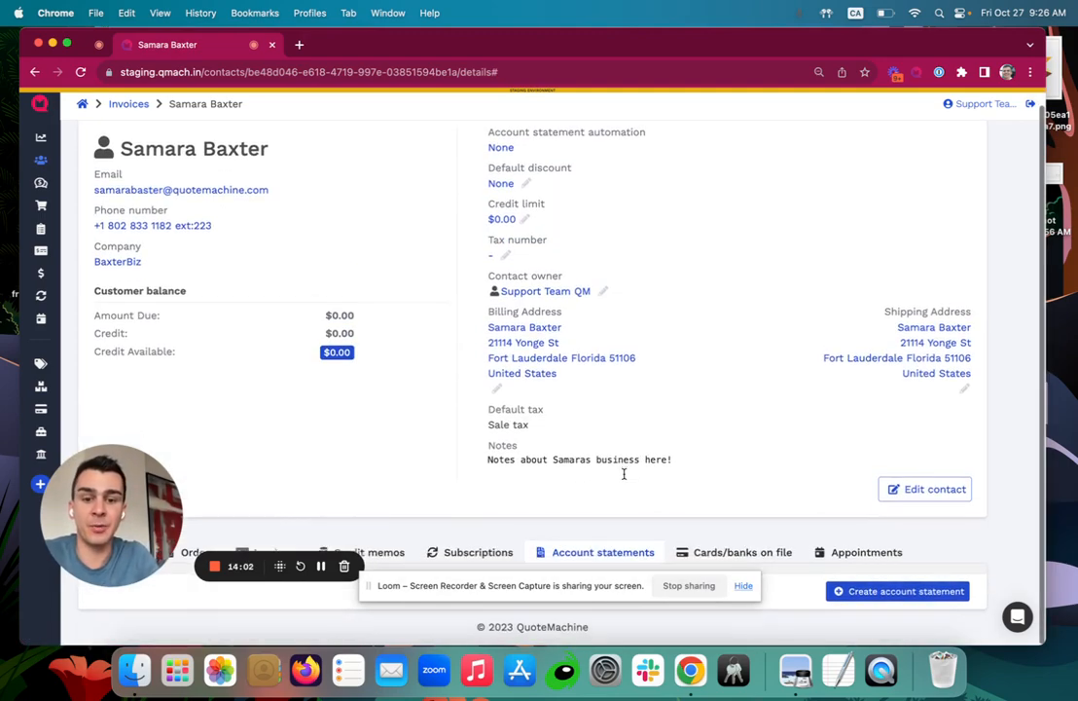
pyautogui.scroll(2, 625, 478)
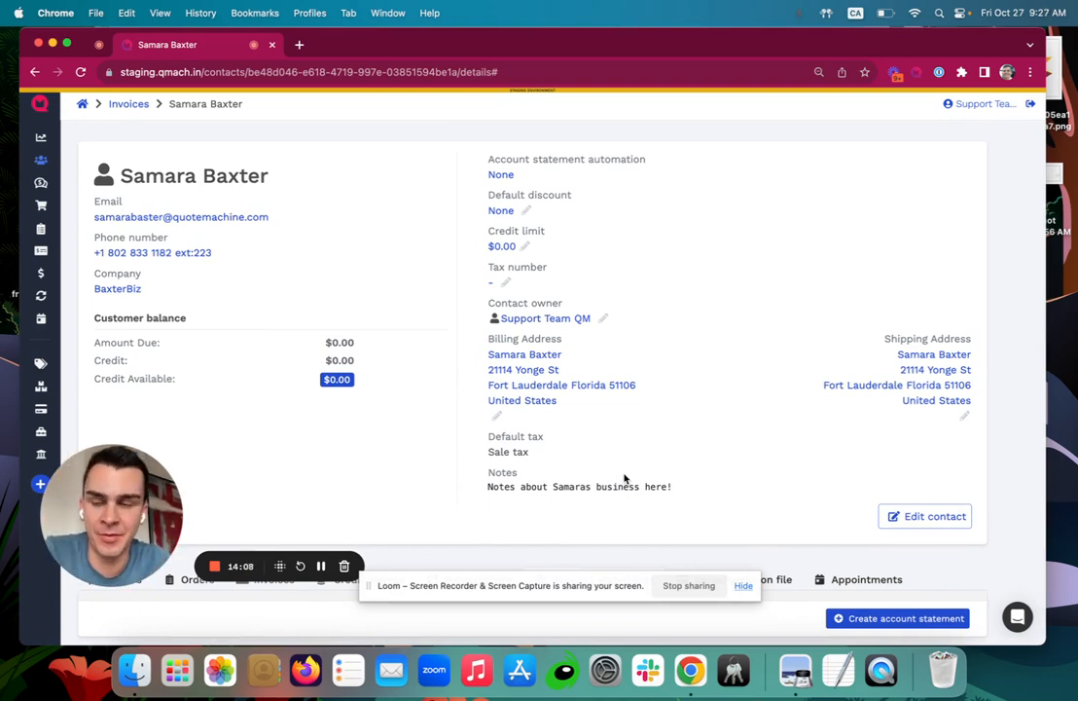
pyautogui.moveTo(41, 295)
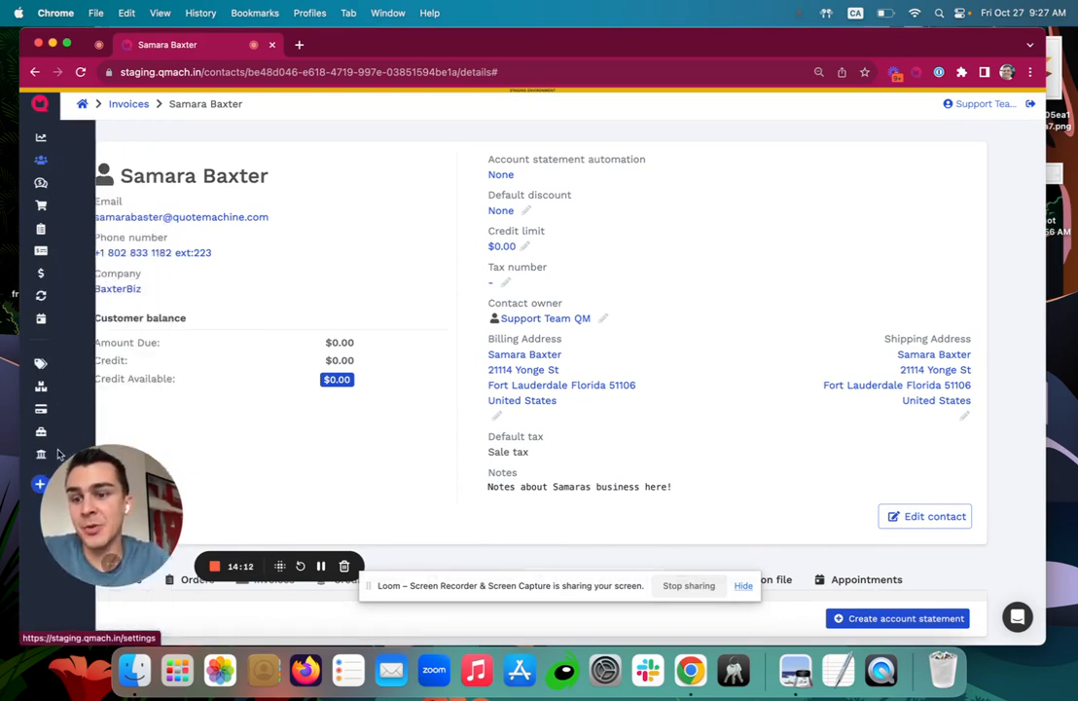
pyautogui.click(42, 275)
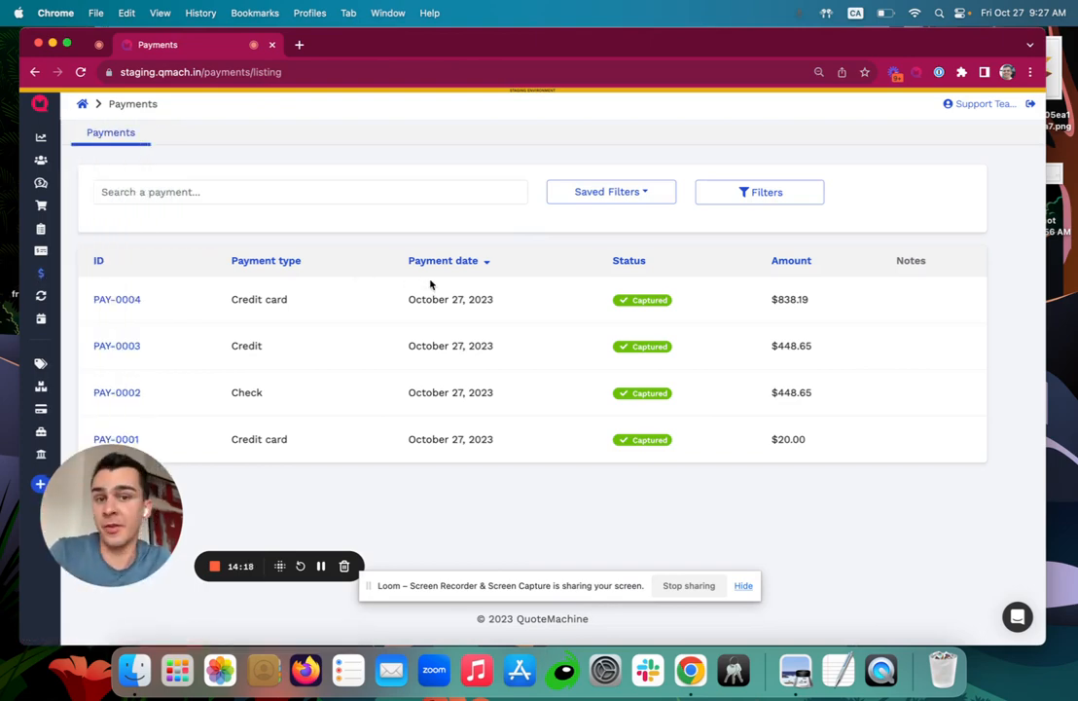
# Browse Appointments and Catalog, then open Inventory's Stock Control list of stock movements.
pyautogui.moveTo(39, 282)
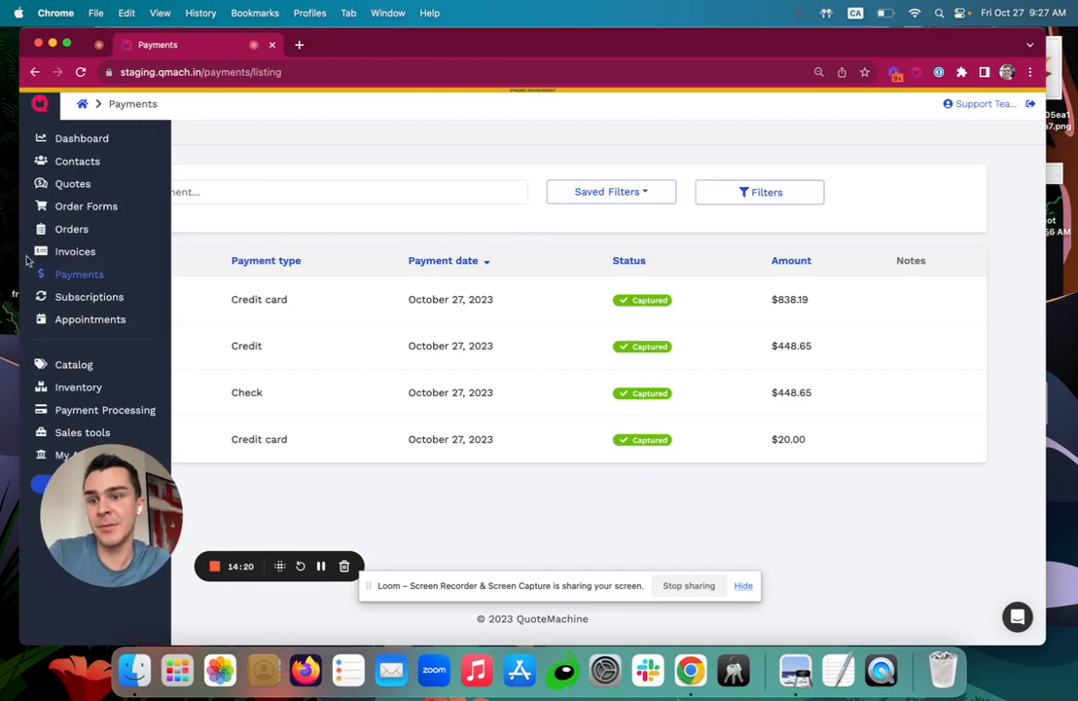
pyautogui.click(56, 319)
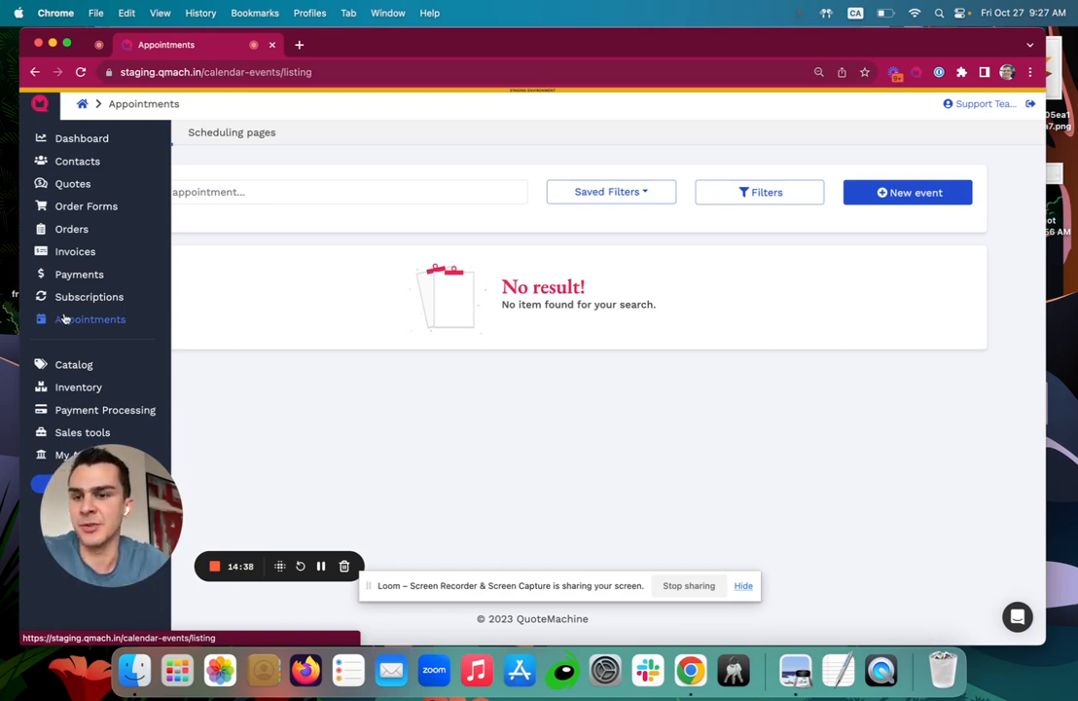
pyautogui.click(61, 360)
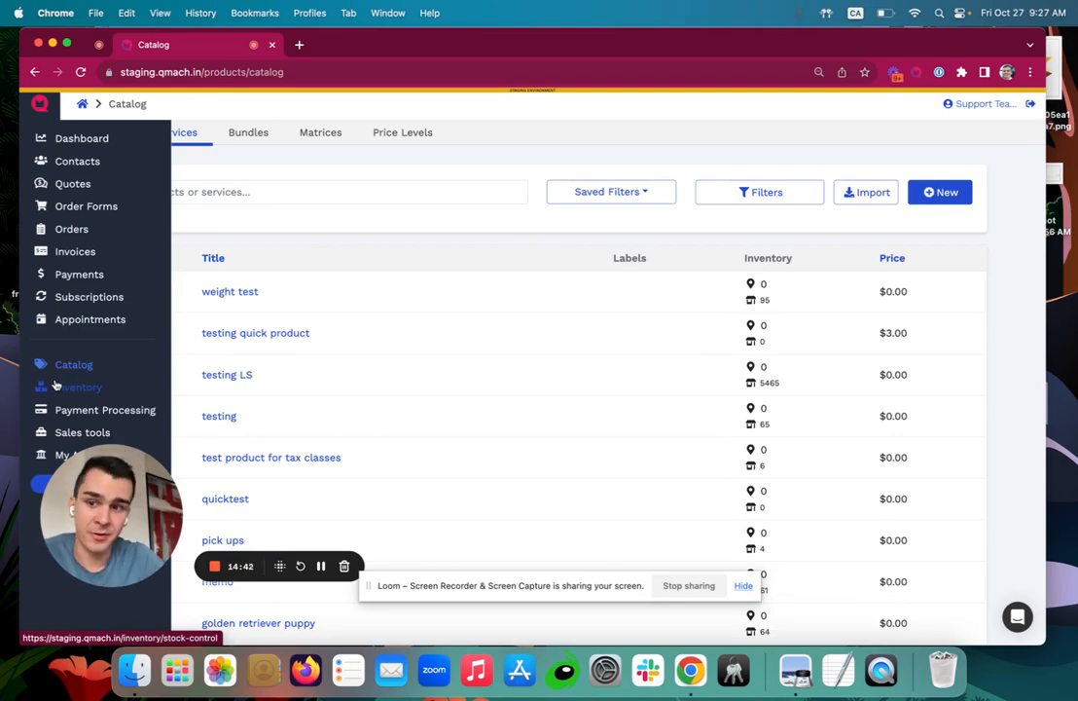
pyautogui.click(55, 385)
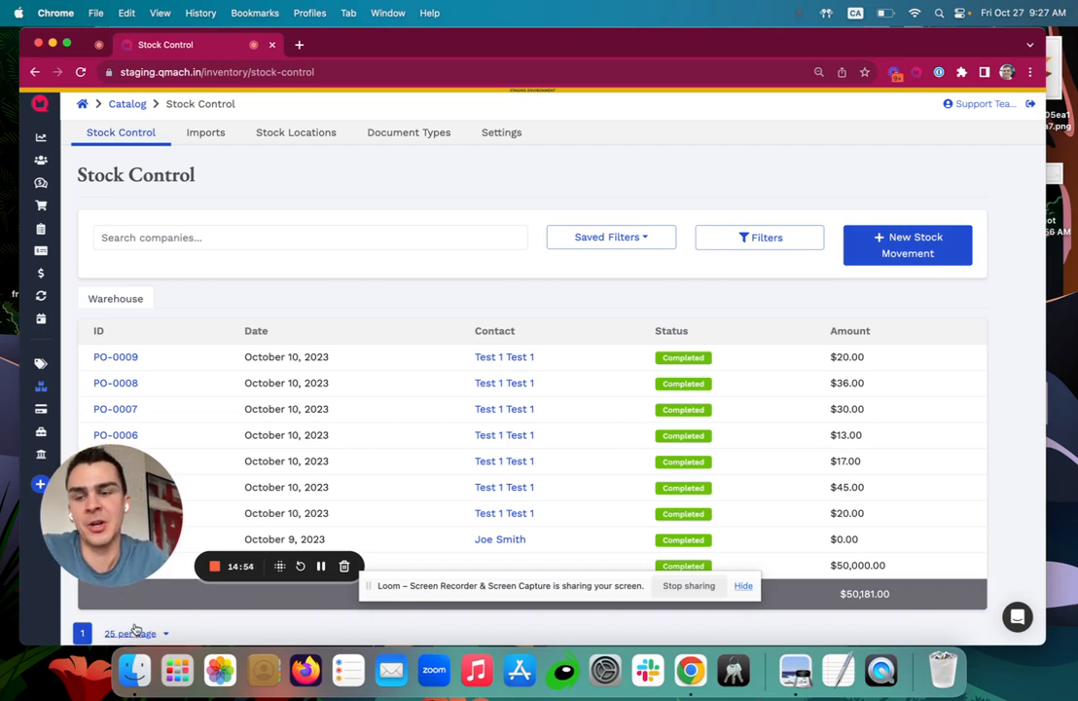
# Check the processed card payments in Payment Processing, then open the Quotes list.
pyautogui.click(41, 409)
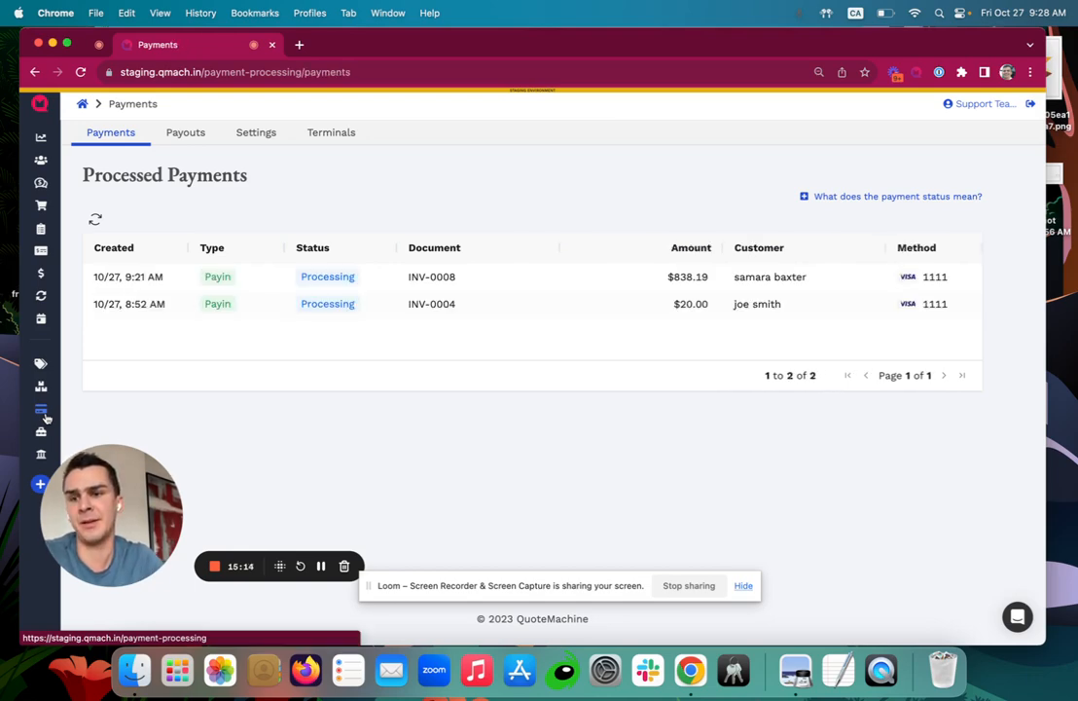
pyautogui.moveTo(46, 238)
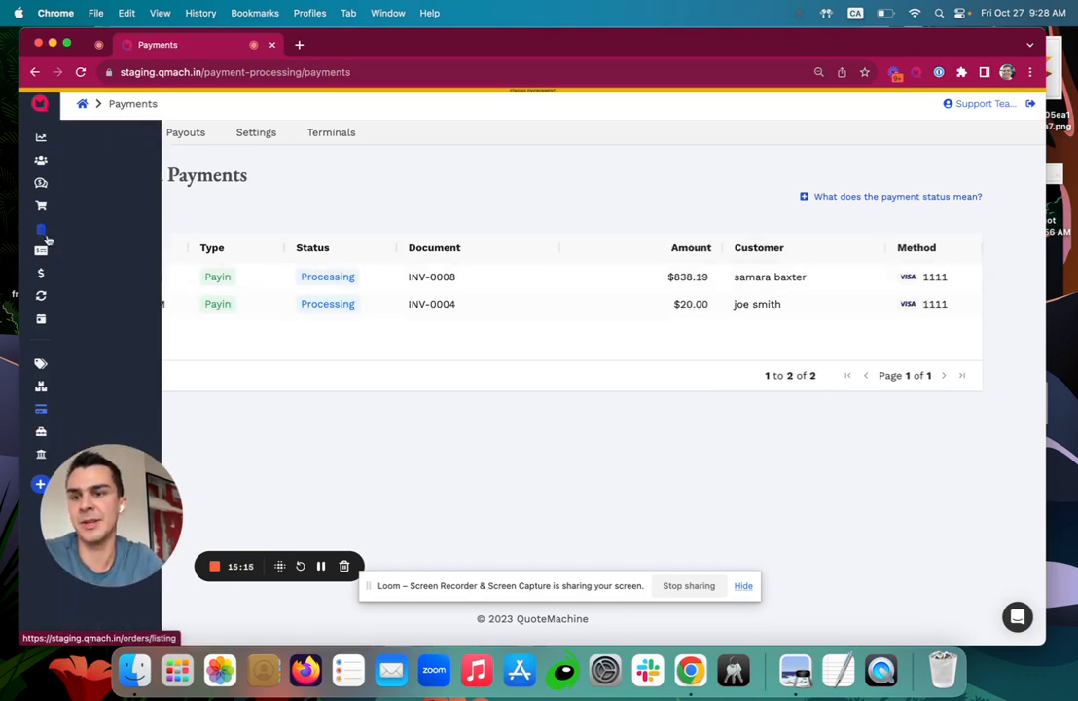
pyautogui.click(51, 184)
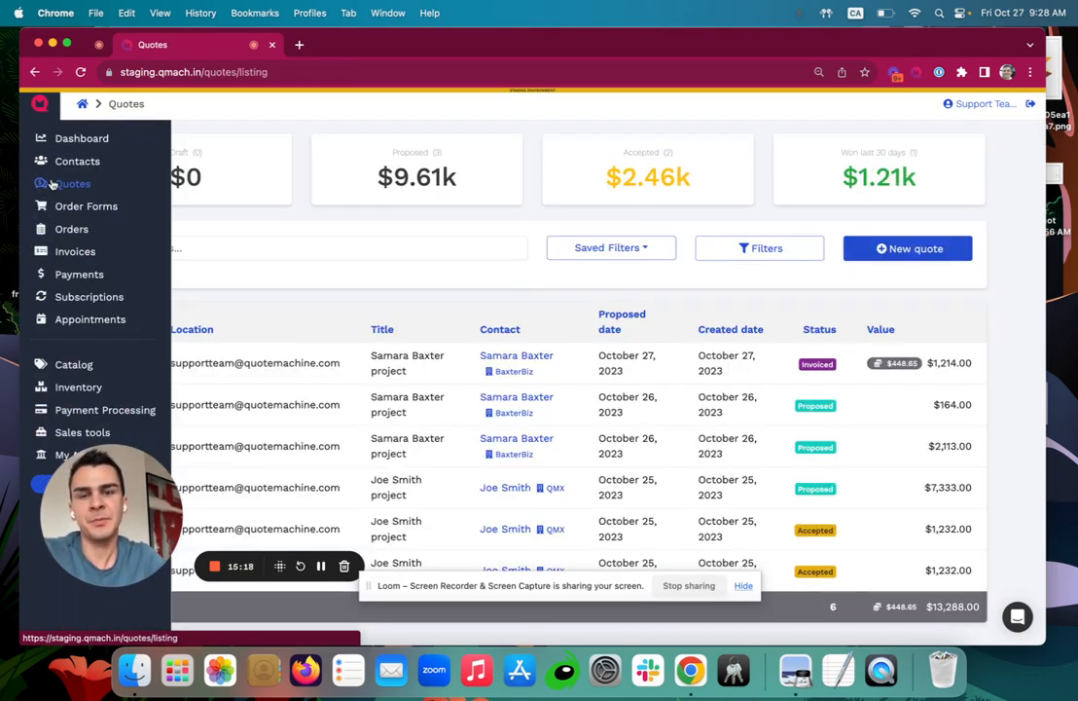